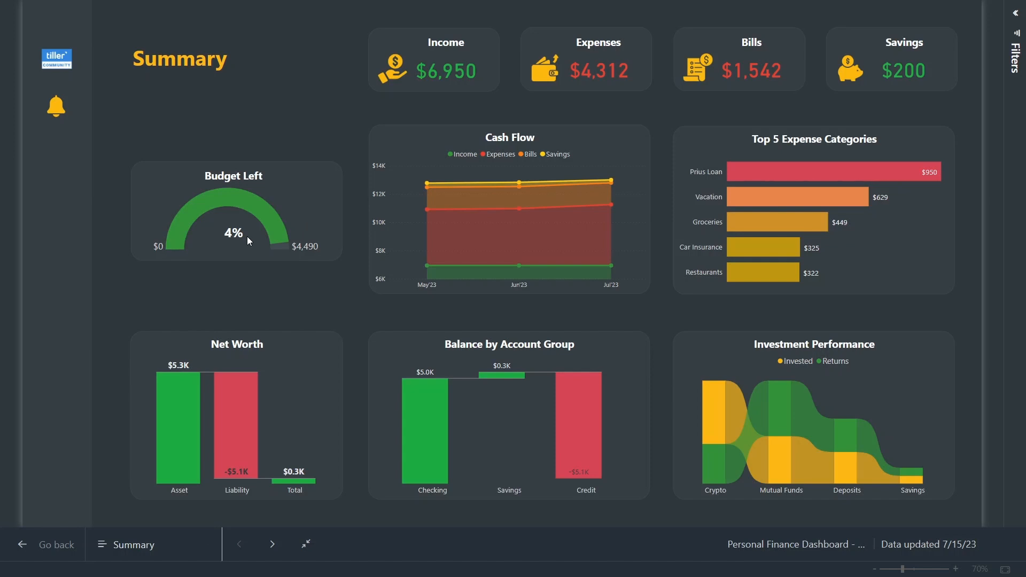
# Show the notifications: one uncategorized transaction and a Netflix bill due 7/12/2023
pyautogui.click(56, 109)
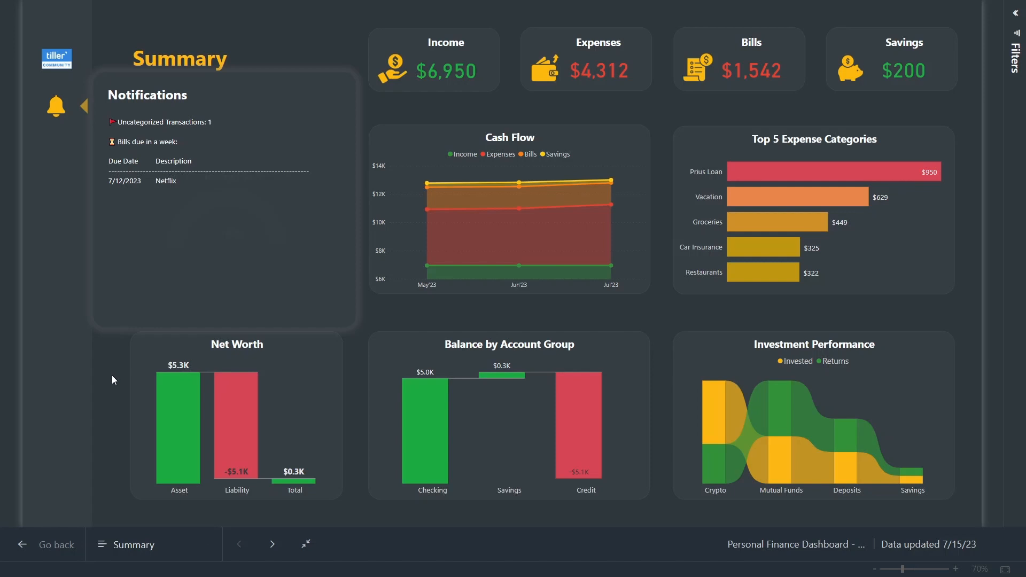
# Go from the Summary page to the Expense Trend page
pyautogui.press('Right')
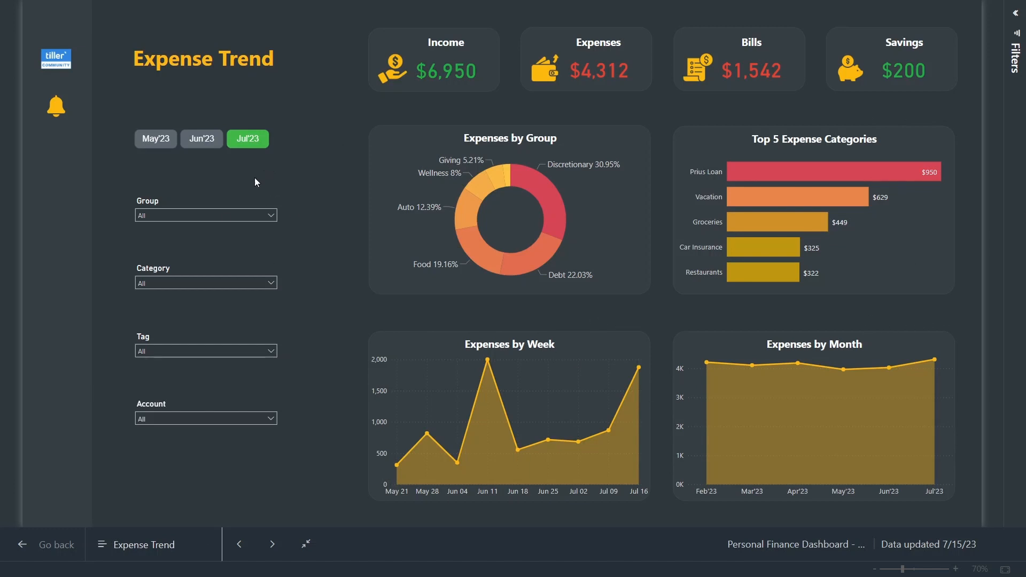
# Filter the Expense Trend page to Jun'23 and the Discretionary group
pyautogui.click(202, 142)
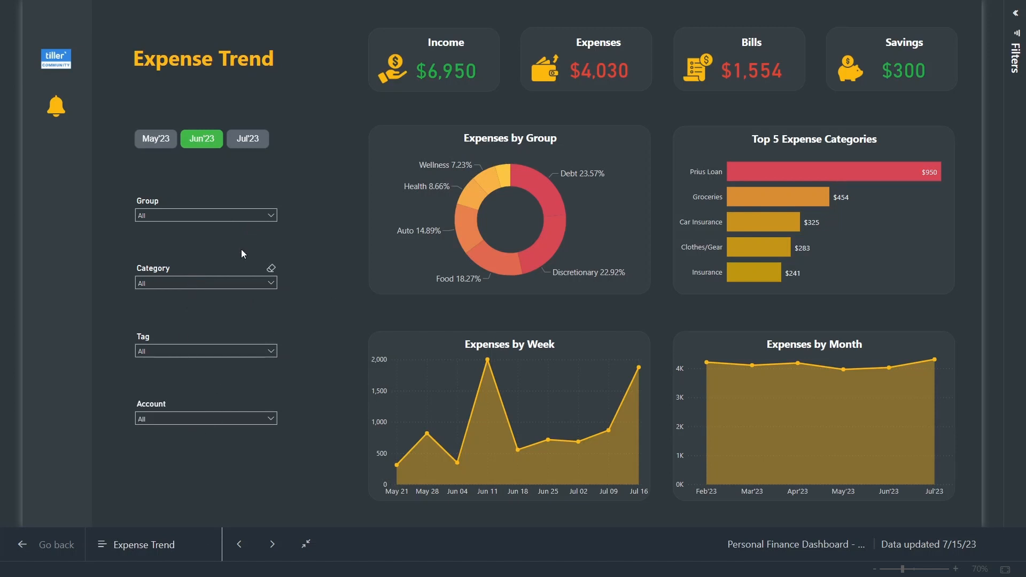
pyautogui.click(273, 219)
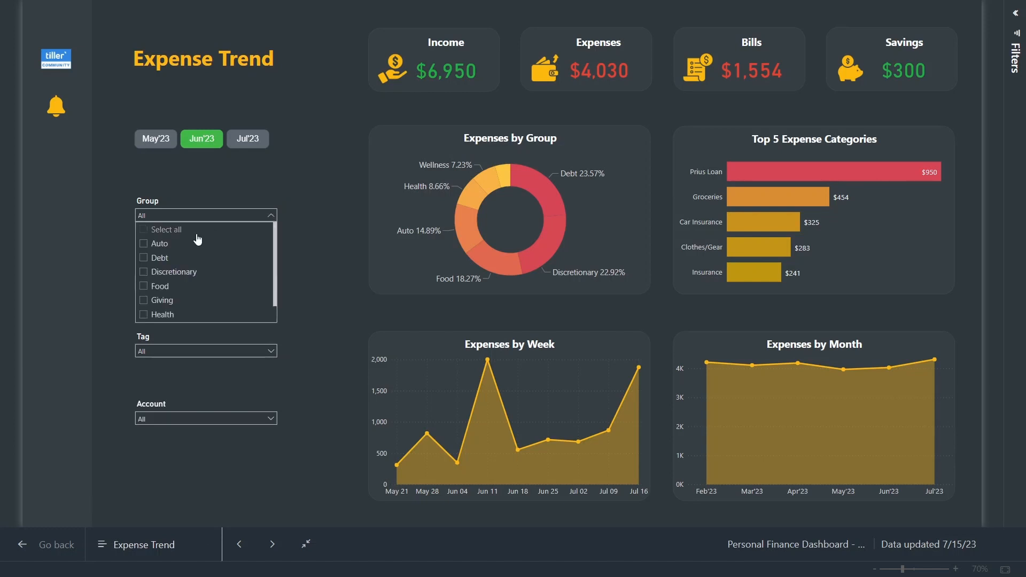
pyautogui.click(144, 272)
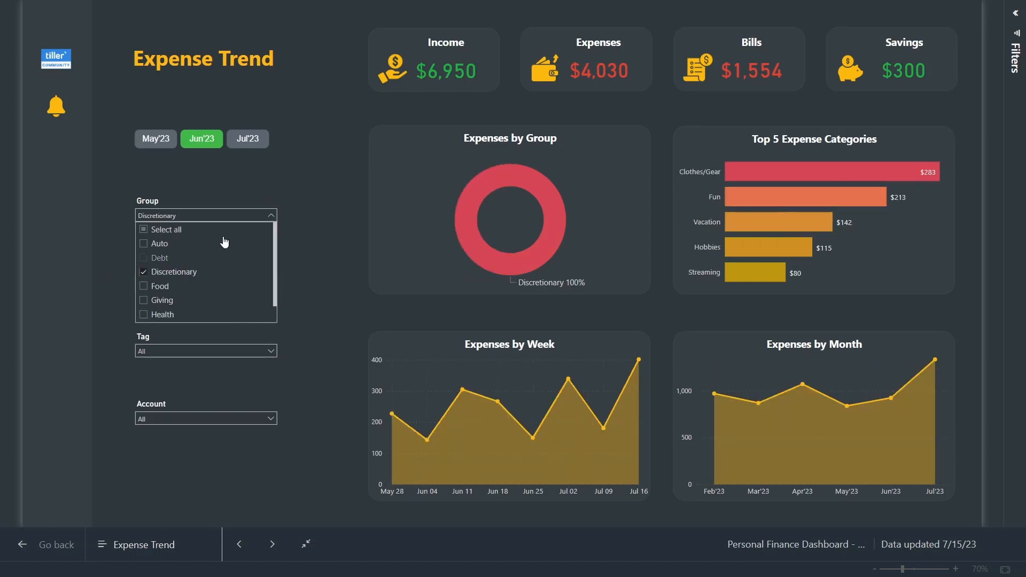
pyautogui.click(334, 279)
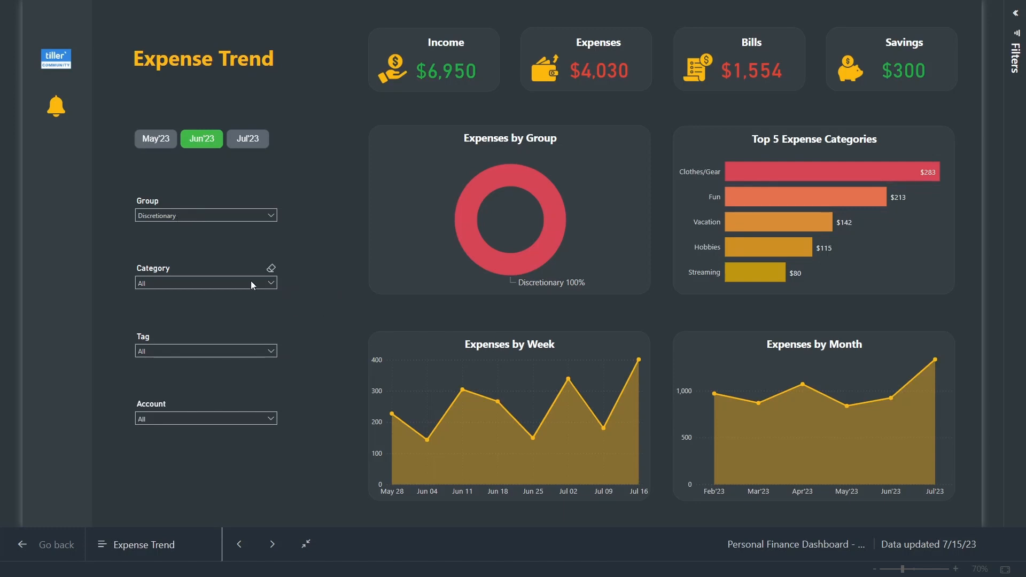
# Limit the Category slicer to Streaming and Subscriptions
pyautogui.click(271, 284)
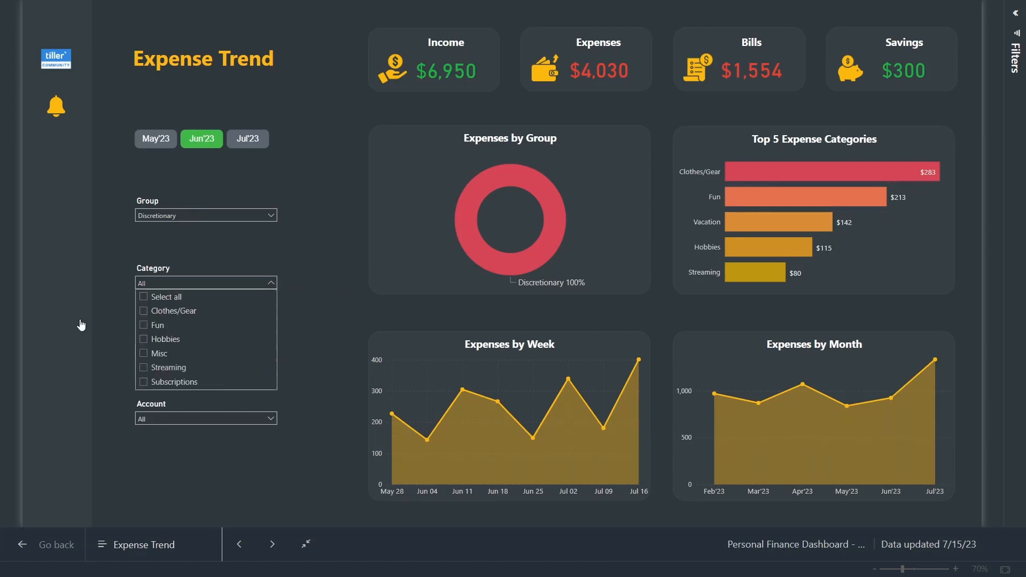
pyautogui.click(155, 367)
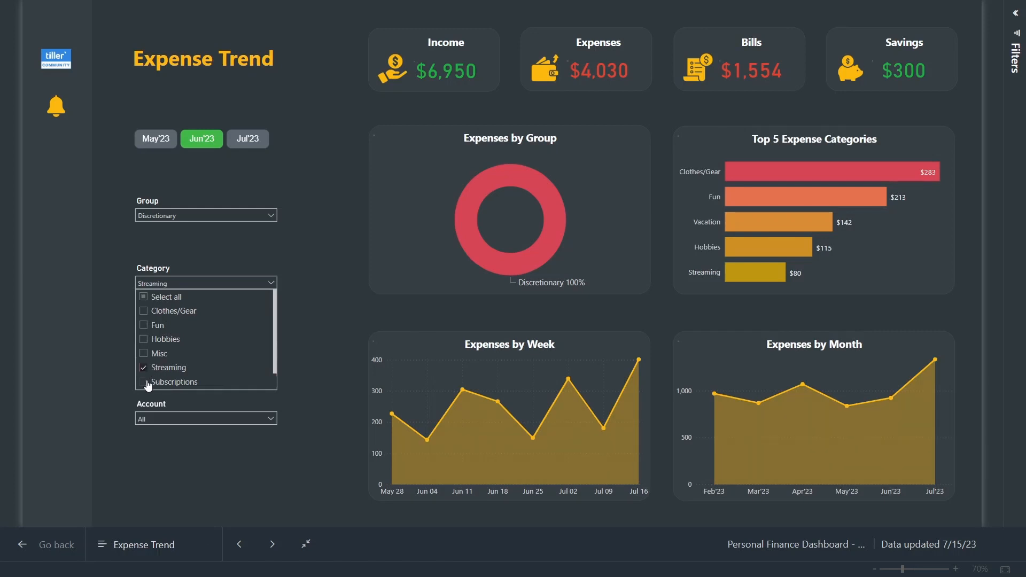
pyautogui.click(323, 284)
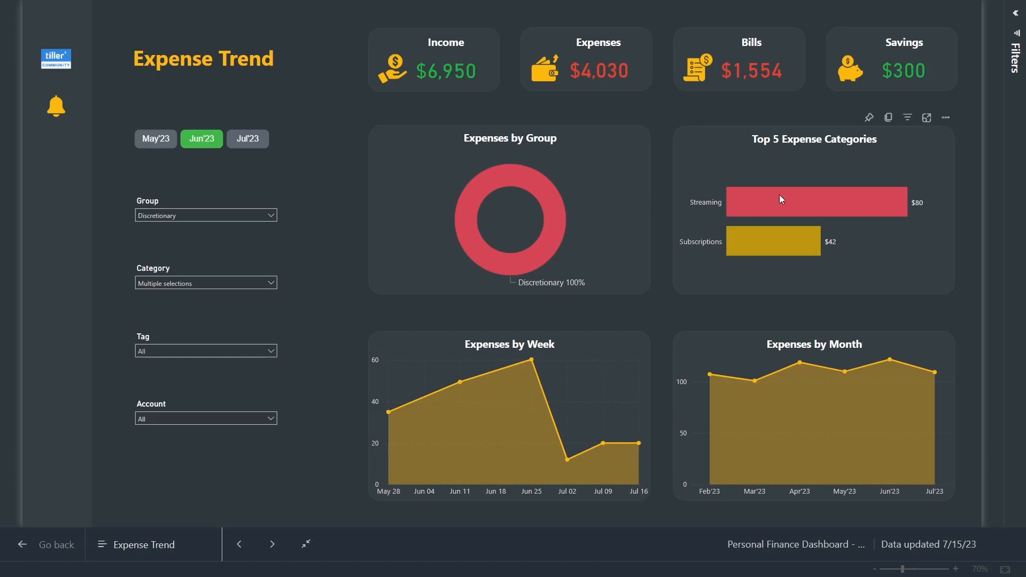
# Cross-filter the visuals by the Streaming bar in Top 5 Expense Categories, making Discretionary 65.74%
pyautogui.moveTo(781, 199)
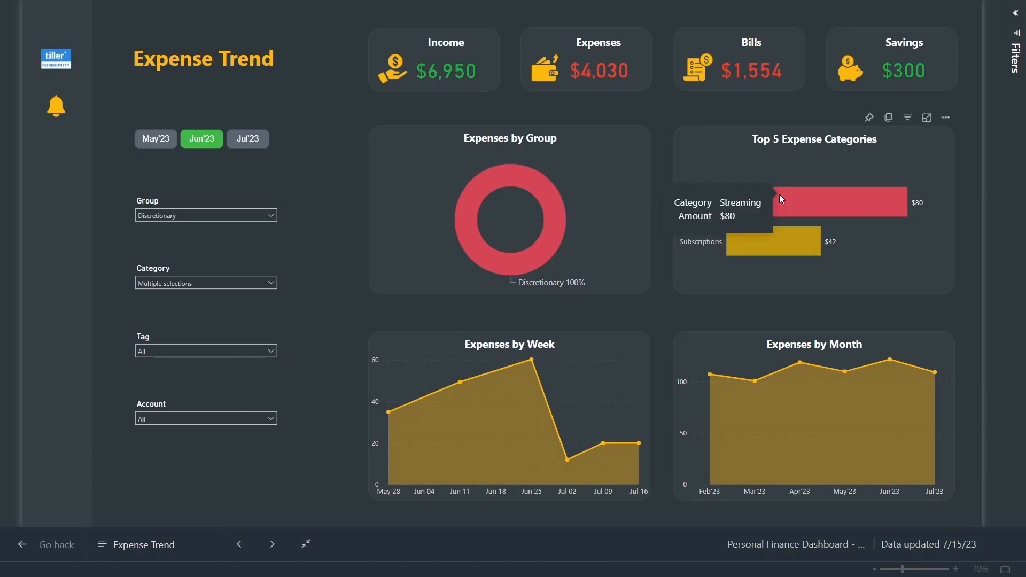
pyautogui.click(781, 198)
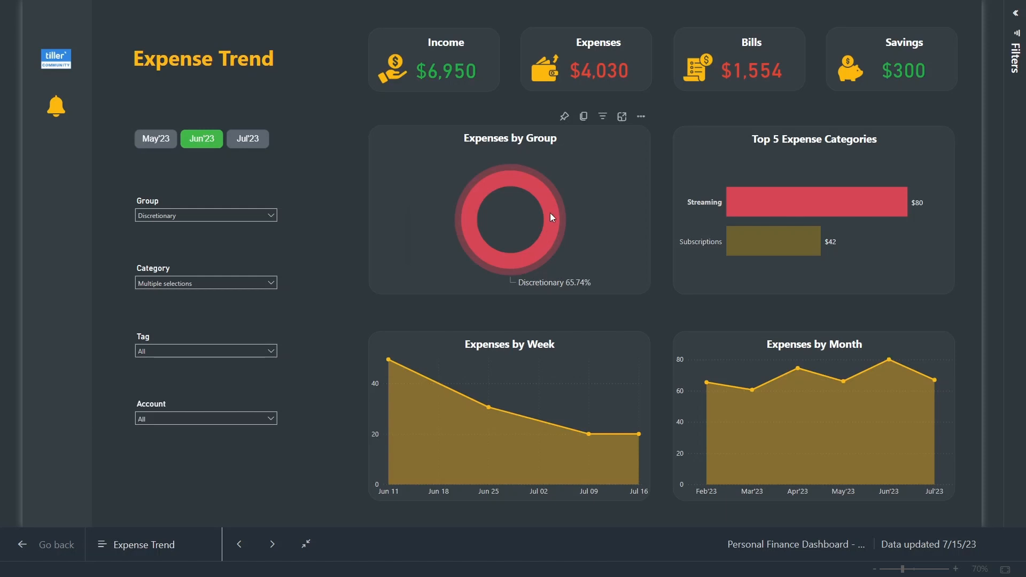
pyautogui.moveTo(551, 214)
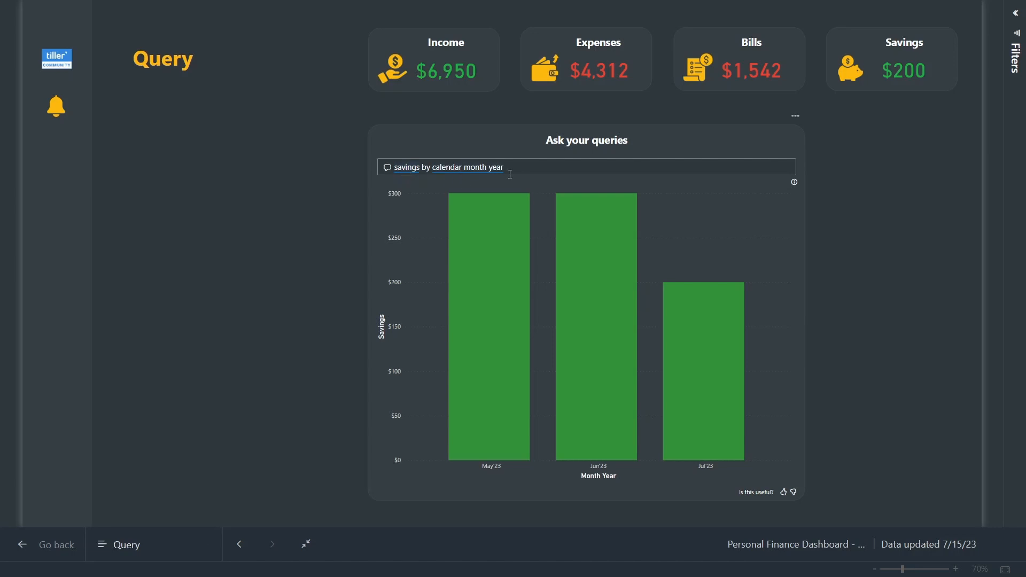
# Ask Q&A 'transactions of category Subscriptions in the last 30 days'
pyautogui.click(522, 167)
pyautogui.hotkey('ctrl', 'a')
pyautogui.write('transactions of category Subscriptions in the last 30 days')
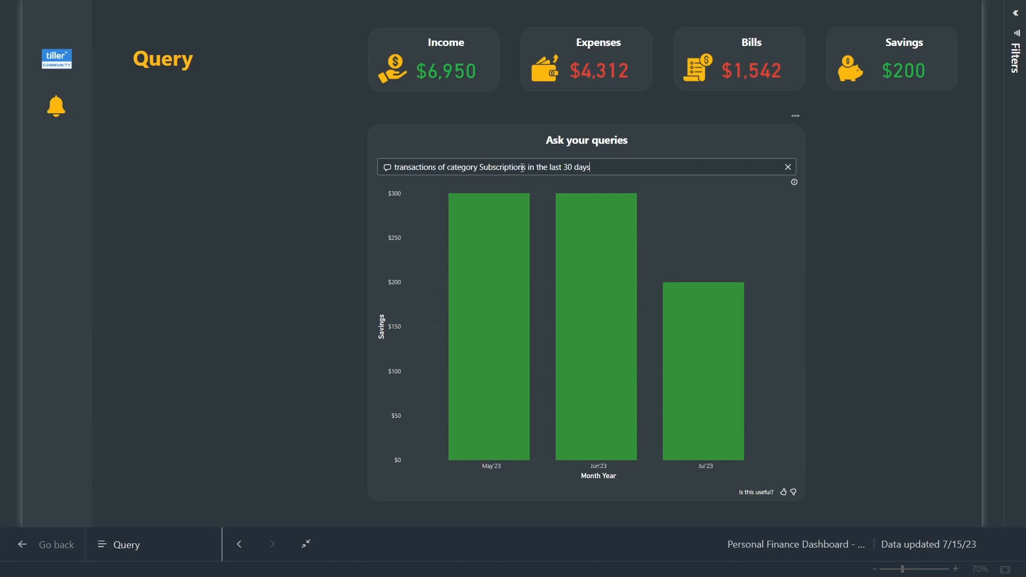
pyautogui.click(330, 198)
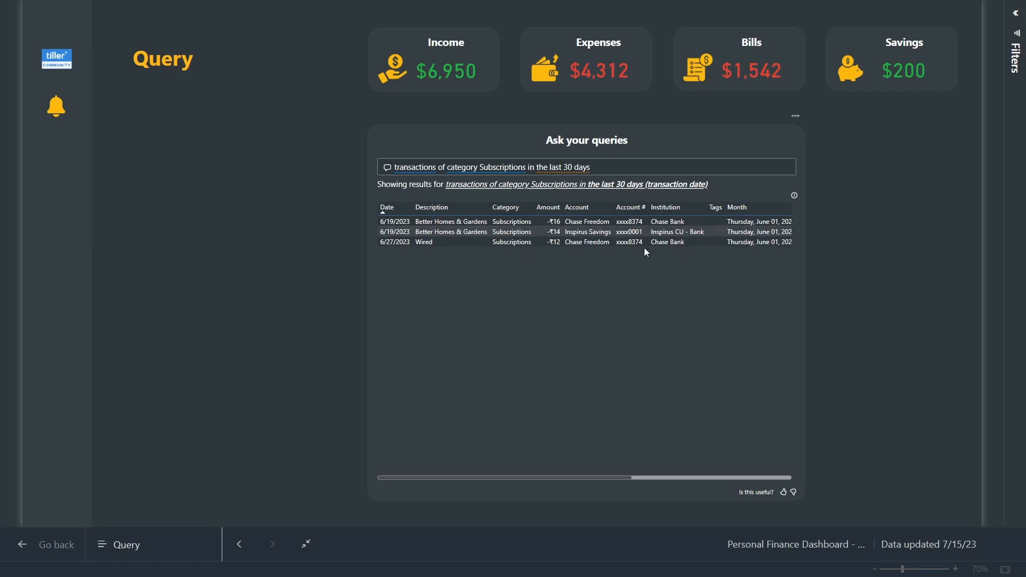
# Prefix the question with 'sum of amount of' to get the -₹42 total
pyautogui.click(597, 164)
pyautogui.press('Home')
pyautogui.write('sum of amou')
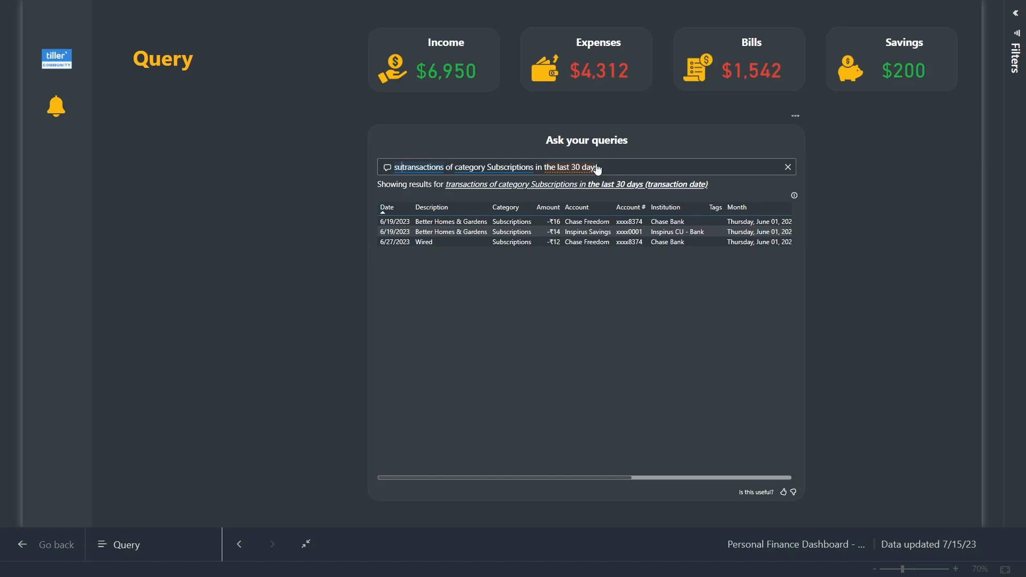
pyautogui.write('nt of')
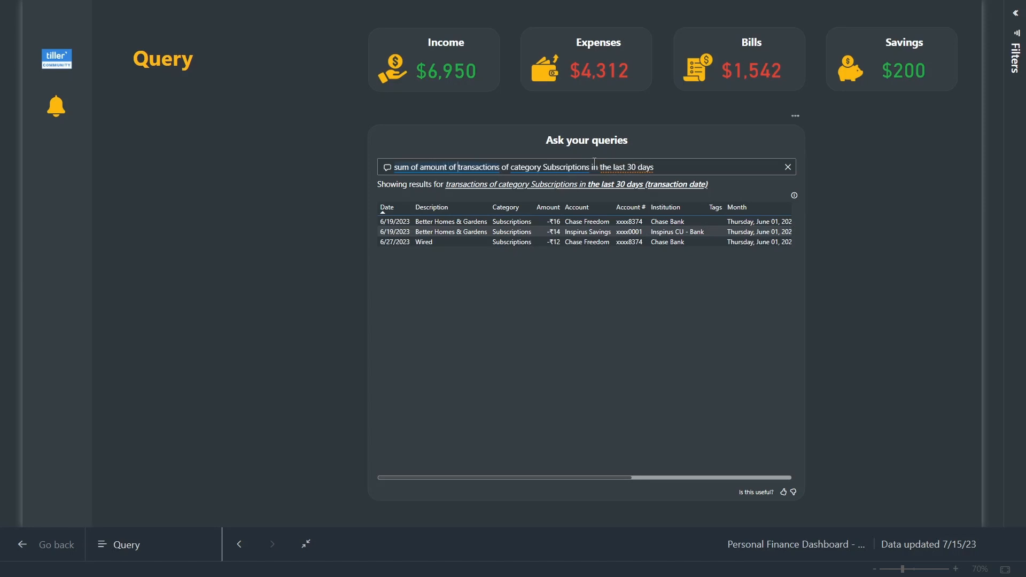
pyautogui.click(326, 239)
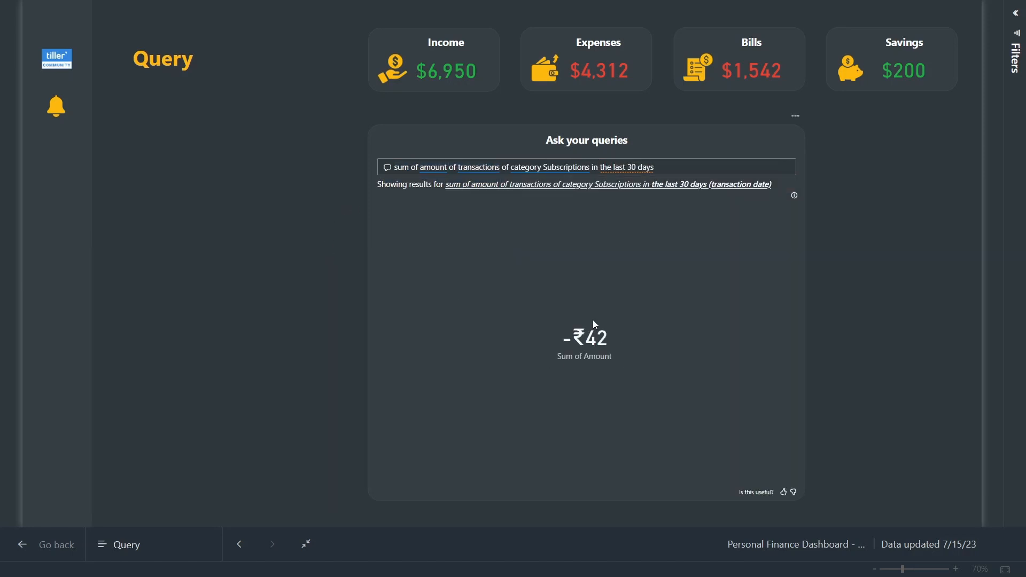
pyautogui.moveTo(580, 341)
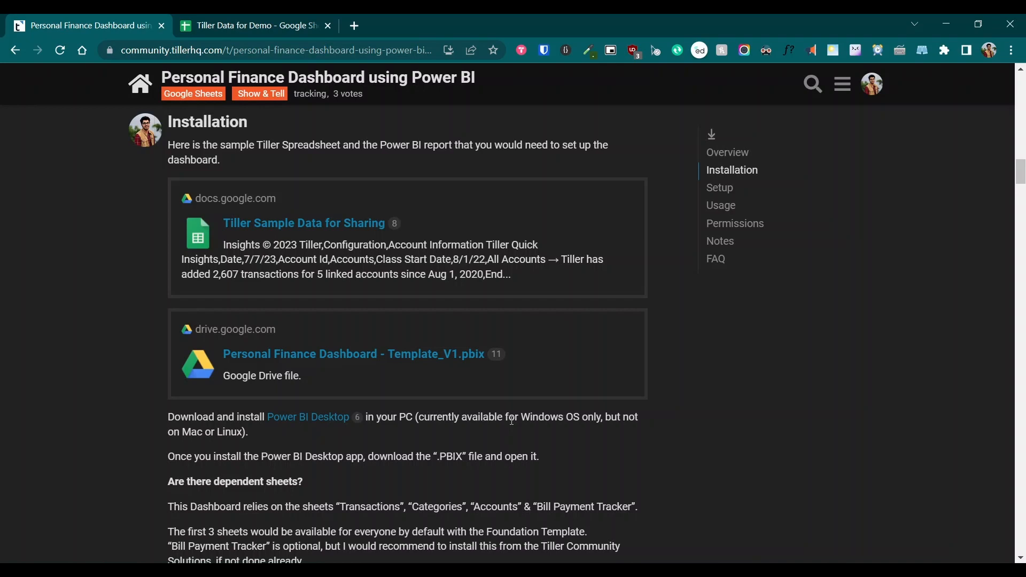
pyautogui.middleClick(315, 421)
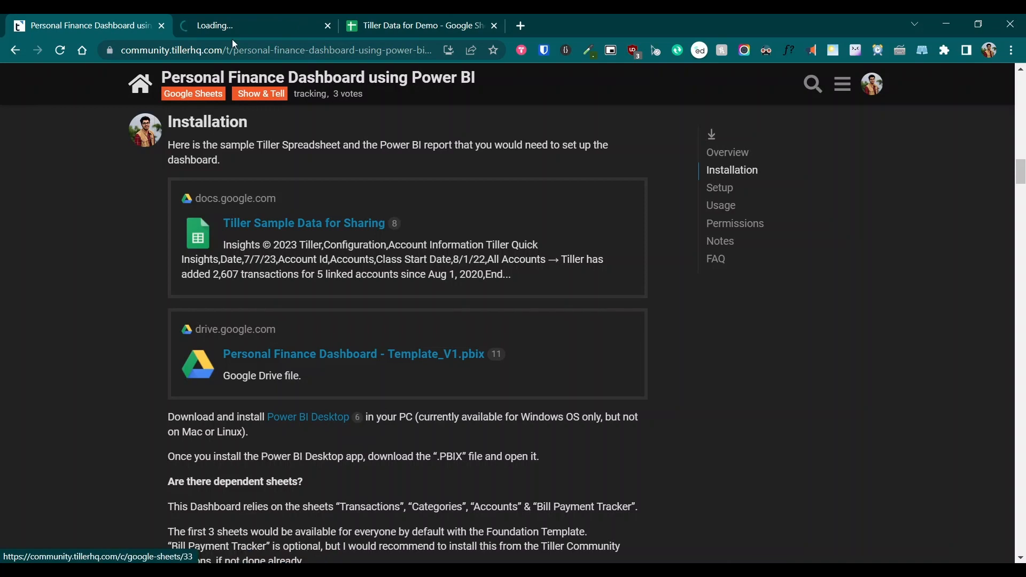
pyautogui.click(256, 25)
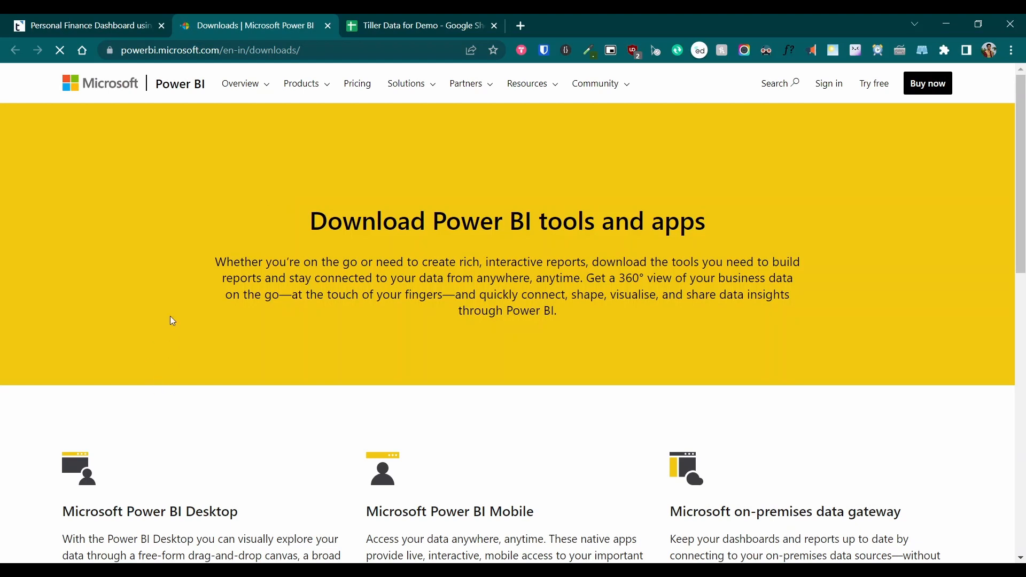
pyautogui.moveTo(1021, 193); pyautogui.dragTo(1012, 260)
pyautogui.scroll(1, 556, 206)
pyautogui.scroll(-1, 556, 206)
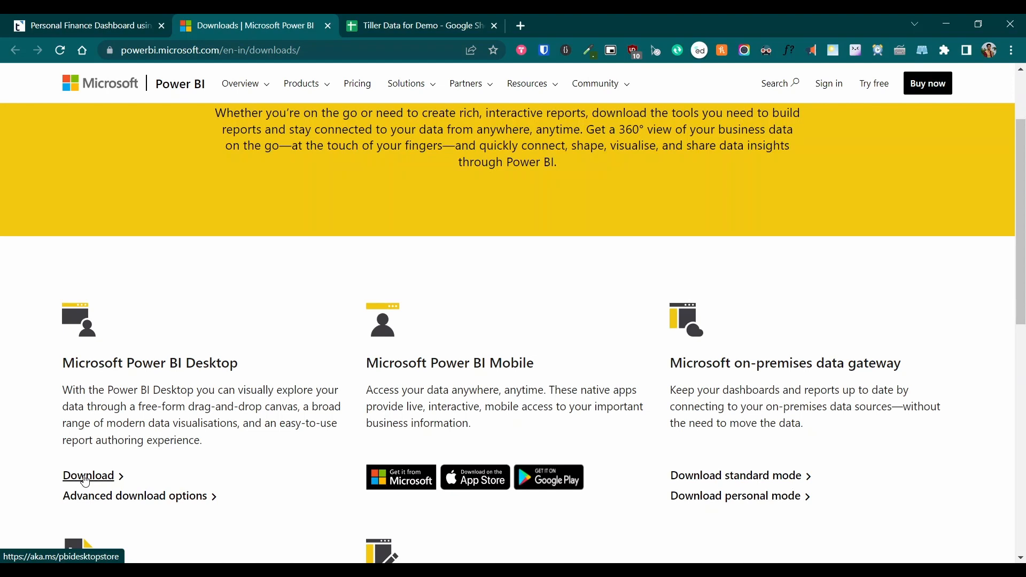
pyautogui.middleClick(152, 501)
pyautogui.click(386, 24)
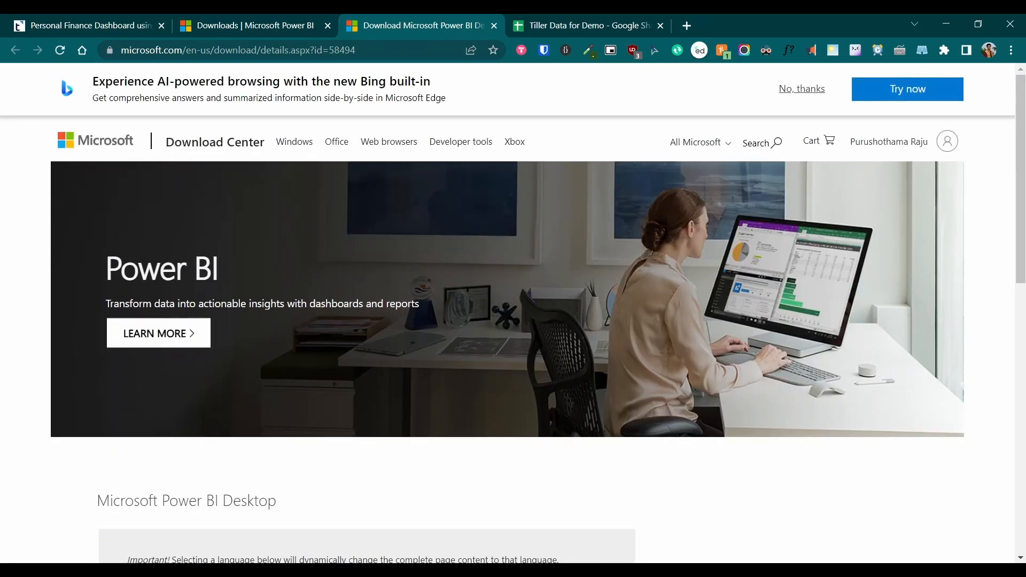
pyautogui.click(495, 25)
pyautogui.click(328, 25)
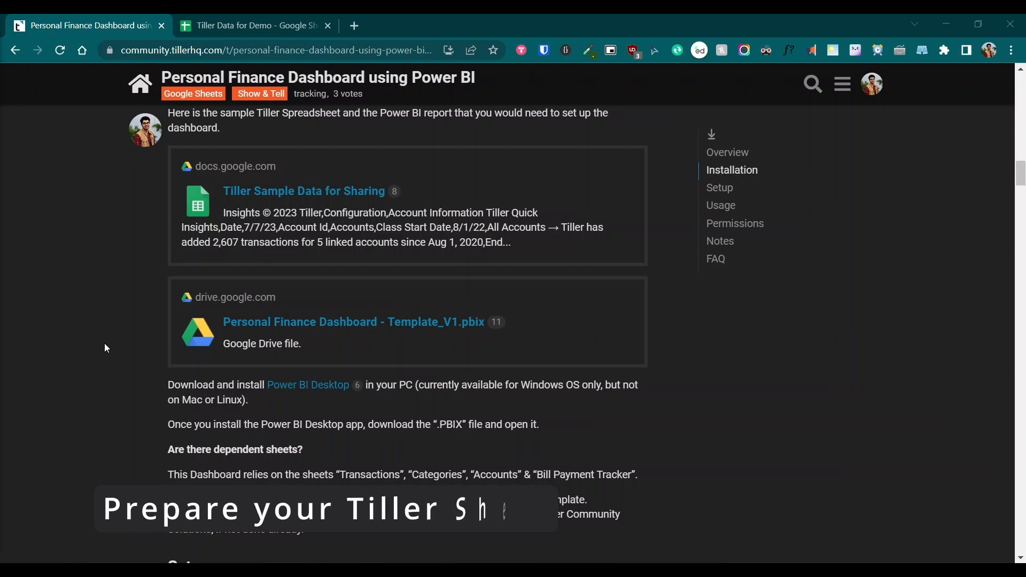
# Show the Tiller Data for Demo Transactions sheet from column A, with cell C6 selected
pyautogui.click(275, 28)
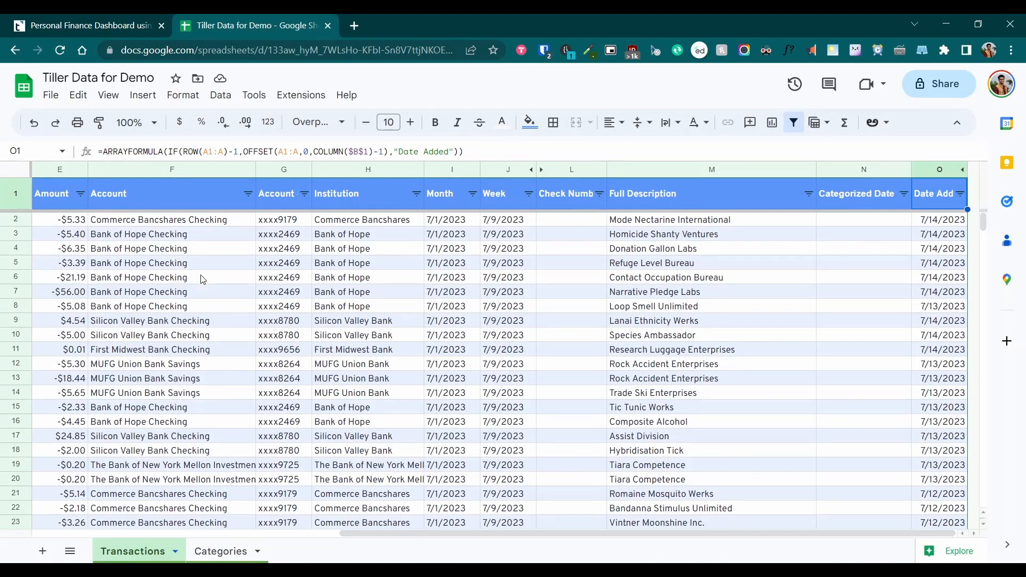
pyautogui.click(83, 533)
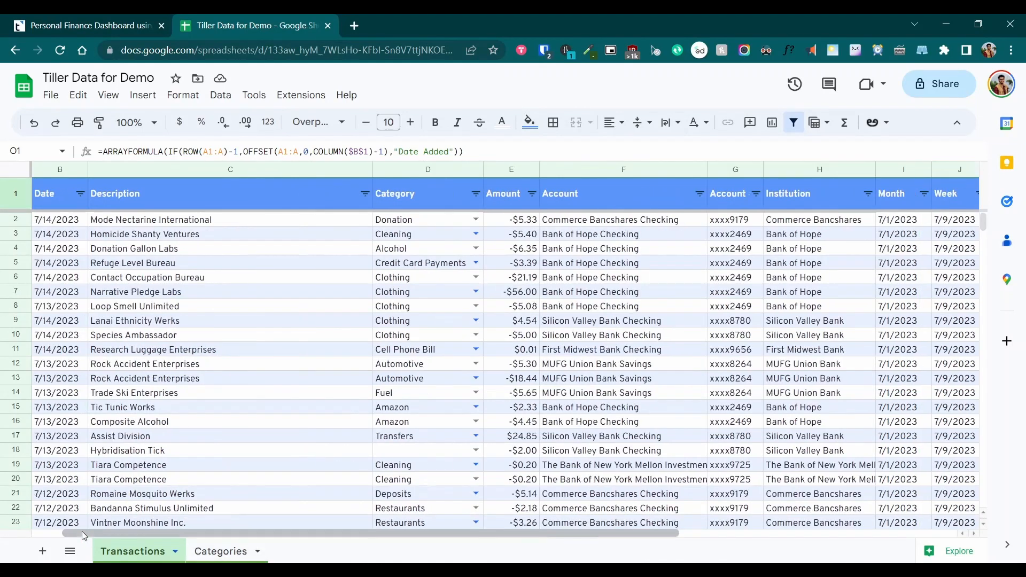
pyautogui.click(45, 534)
pyautogui.click(266, 281)
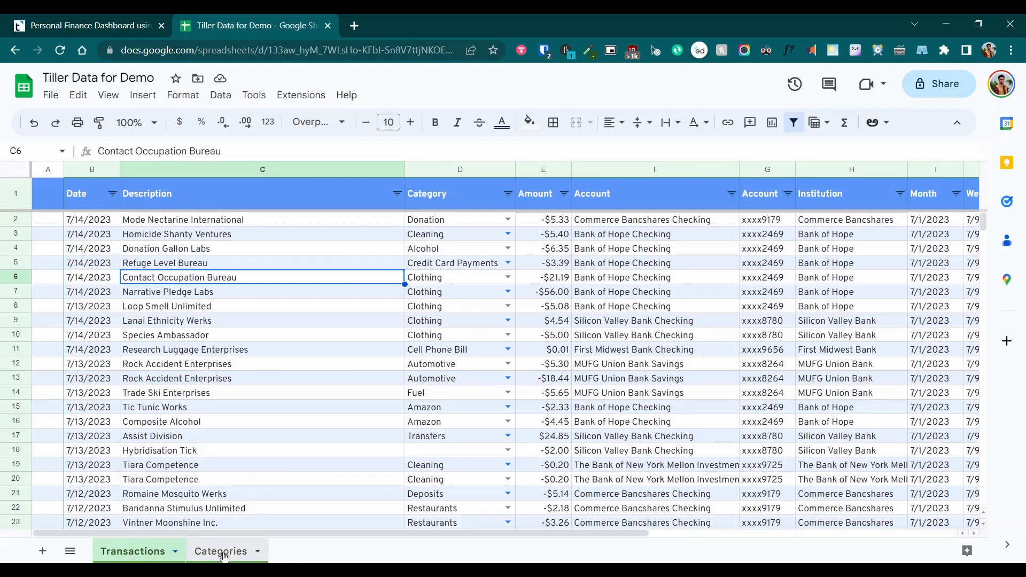
pyautogui.click(70, 552)
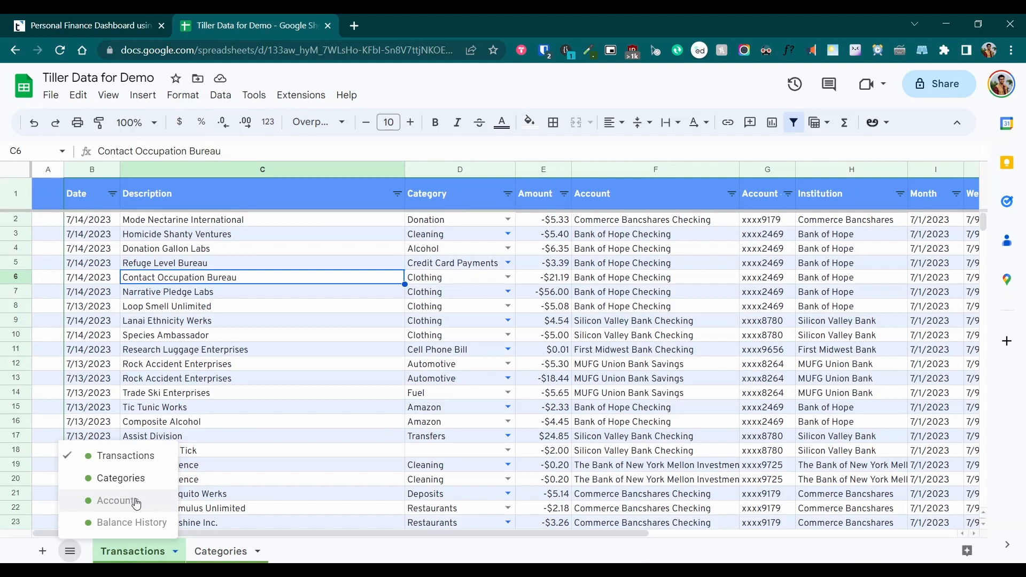
pyautogui.click(70, 551)
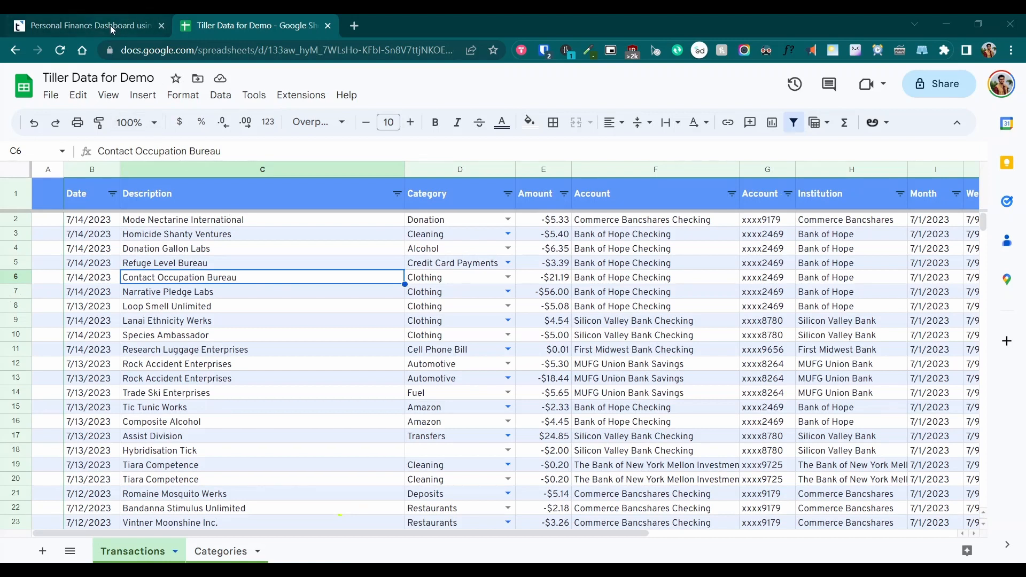
# Read the guide's Setup section, then select the Check Number column in the Transactions sheet
pyautogui.click(130, 20)
pyautogui.click(718, 196)
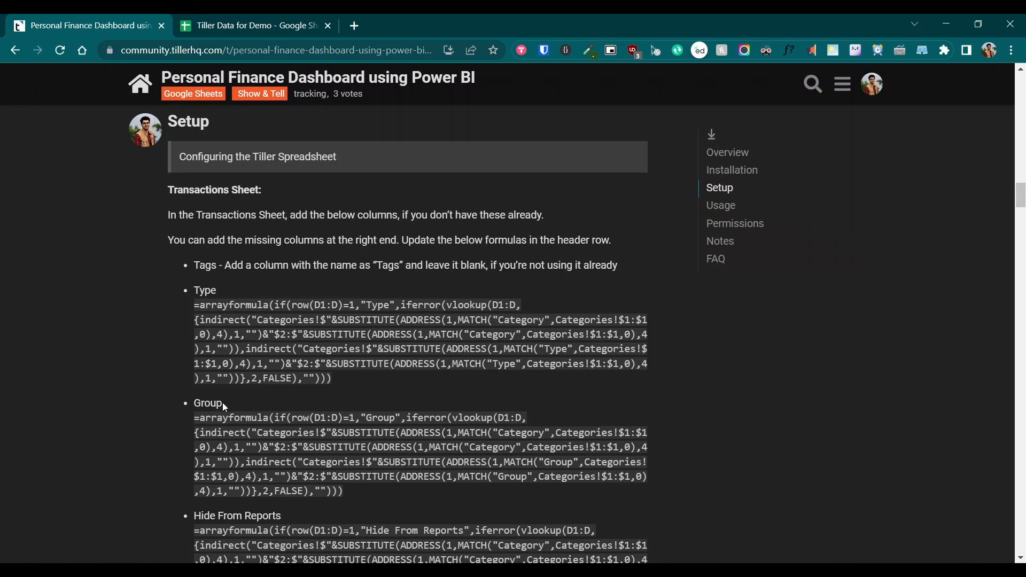
pyautogui.click(262, 31)
pyautogui.moveTo(378, 533); pyautogui.dragTo(770, 542)
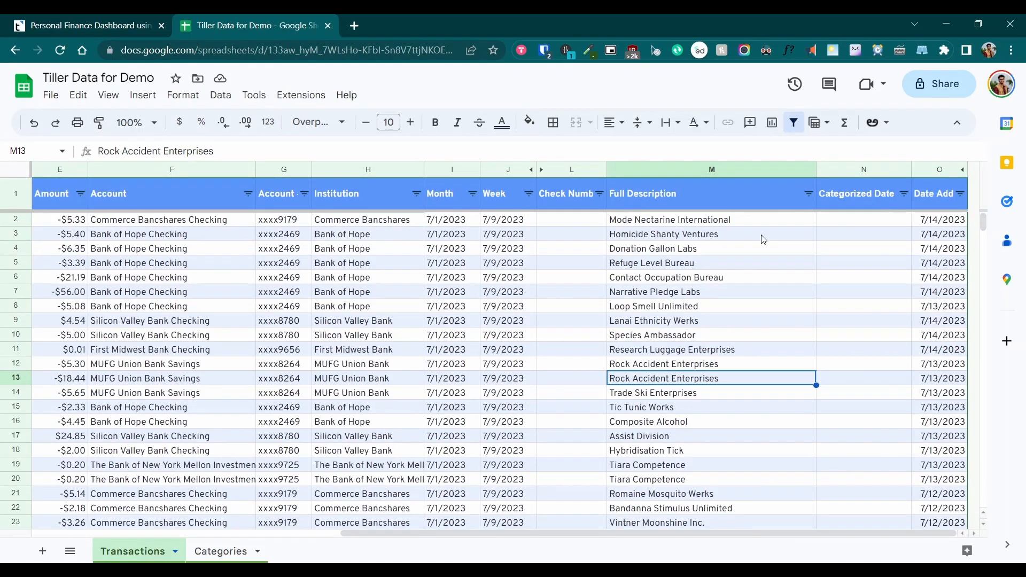
pyautogui.click(571, 169)
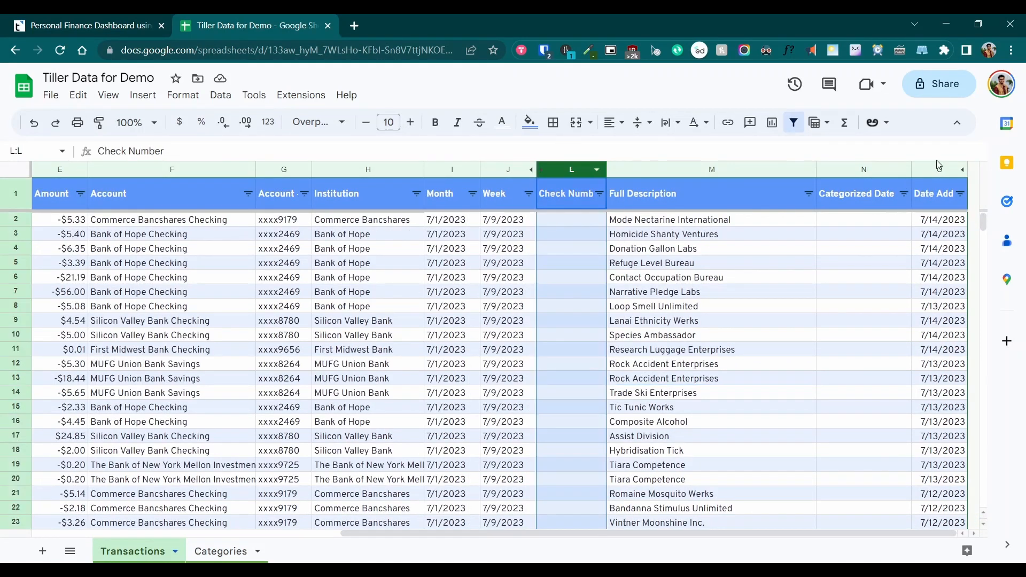
# Insert four blank columns to the right of column O
pyautogui.keyDown('shift'); pyautogui.click(936, 169); pyautogui.keyUp('shift')
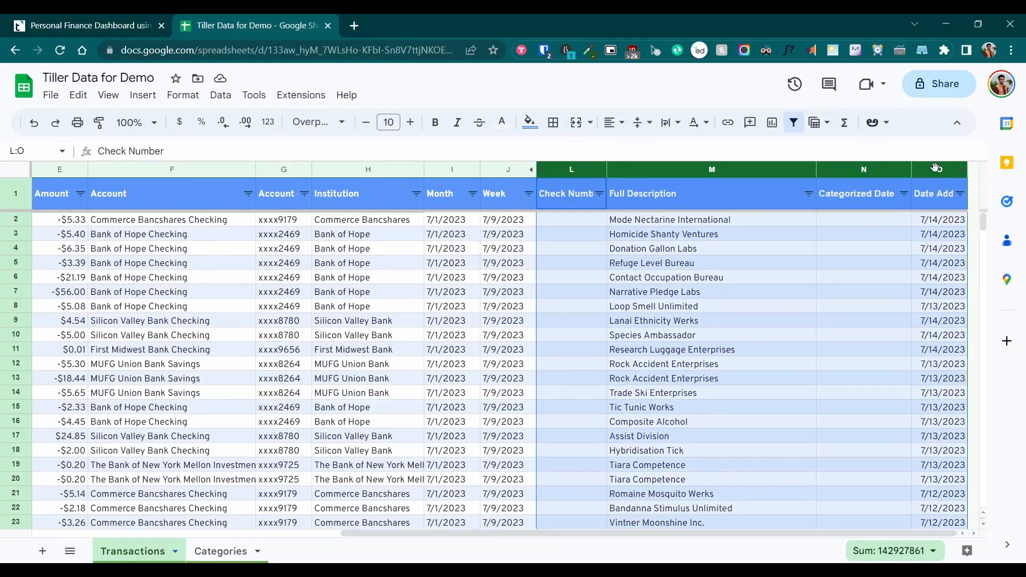
pyautogui.rightClick(619, 204)
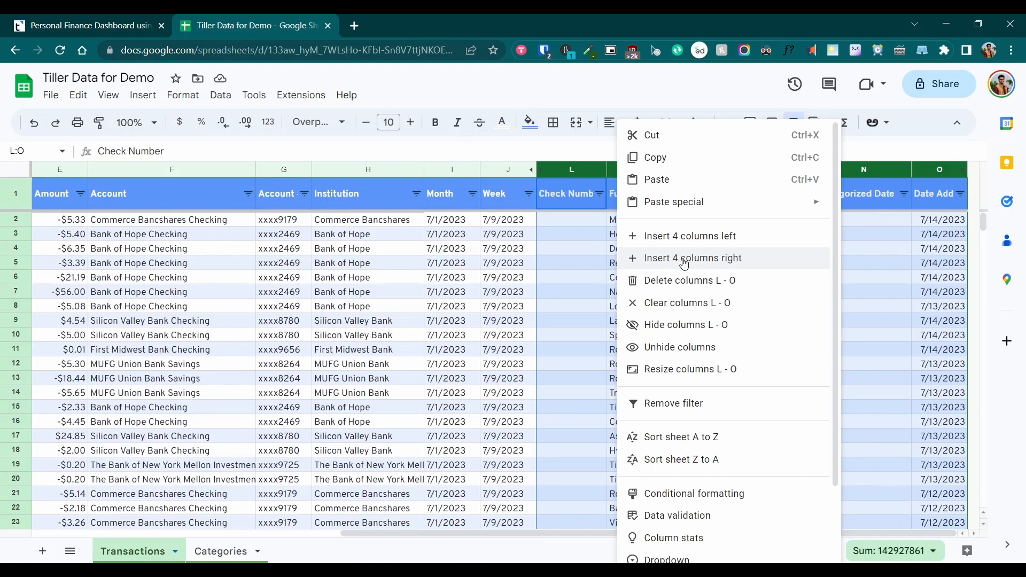
pyautogui.click(684, 262)
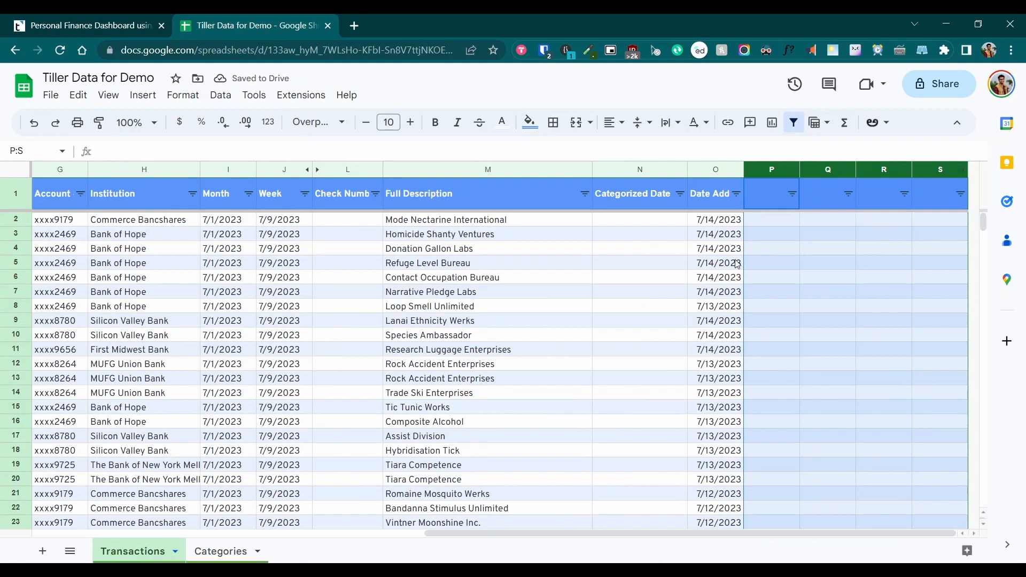
pyautogui.click(765, 196)
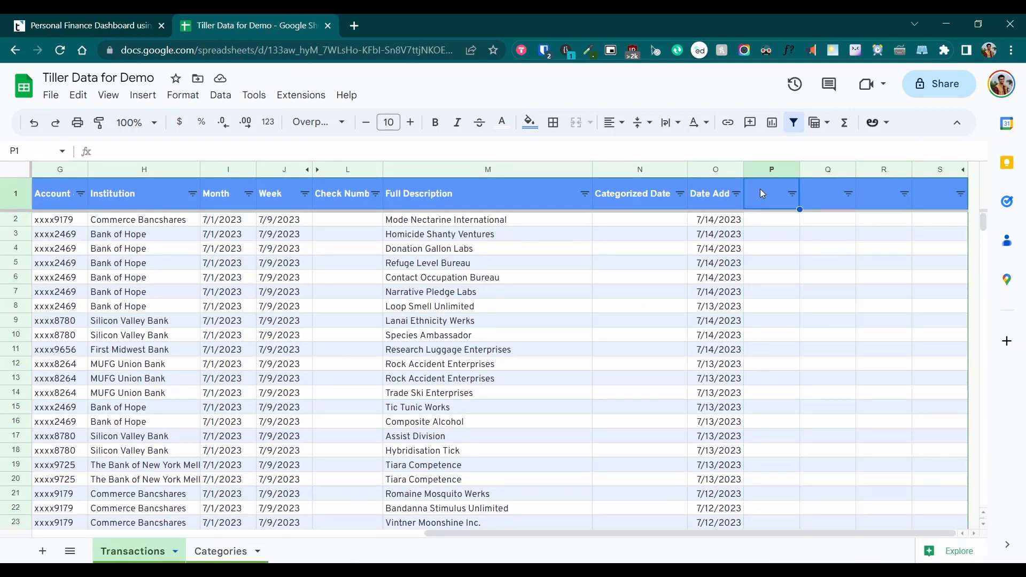
# Enter the header 'Tags' in the first new column, cell P1
pyautogui.click(126, 28)
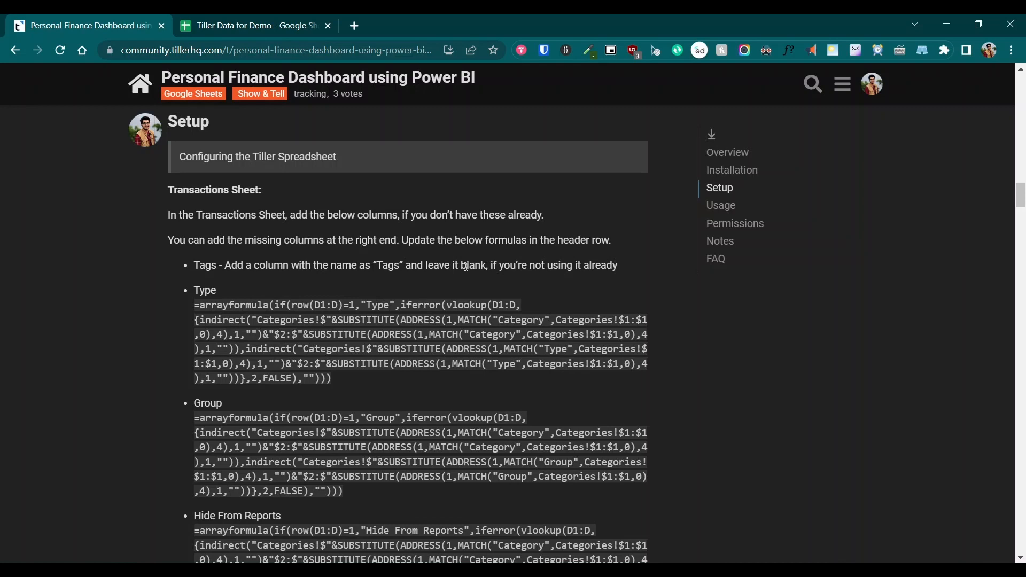
pyautogui.click(255, 26)
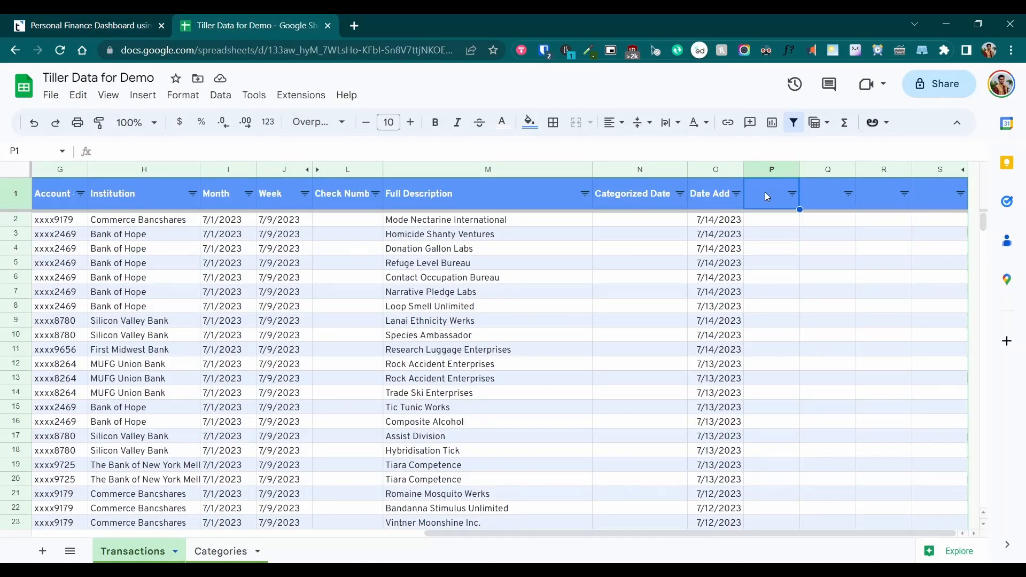
pyautogui.write('Tags')
pyautogui.press('Return')
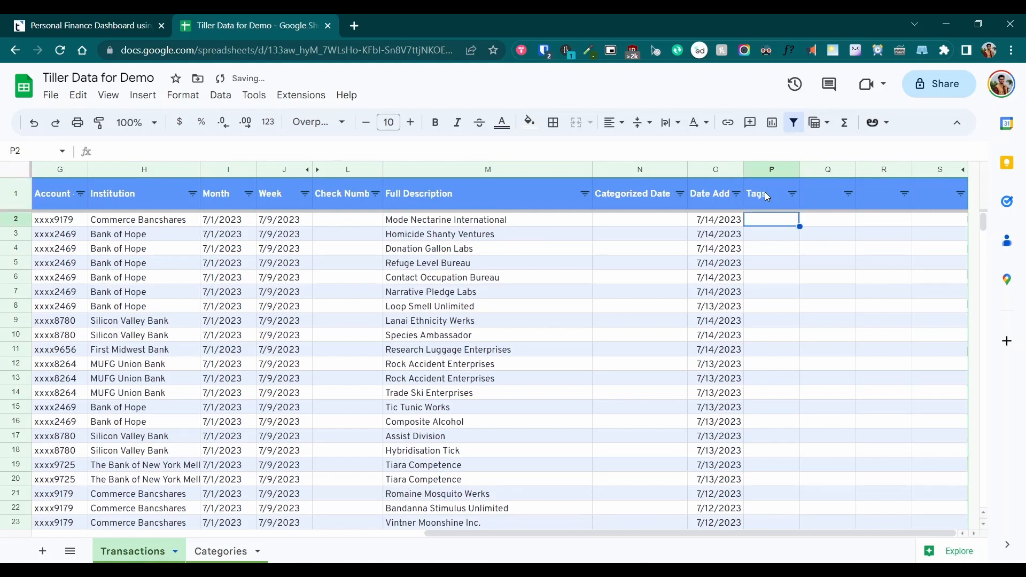
pyautogui.click(765, 191)
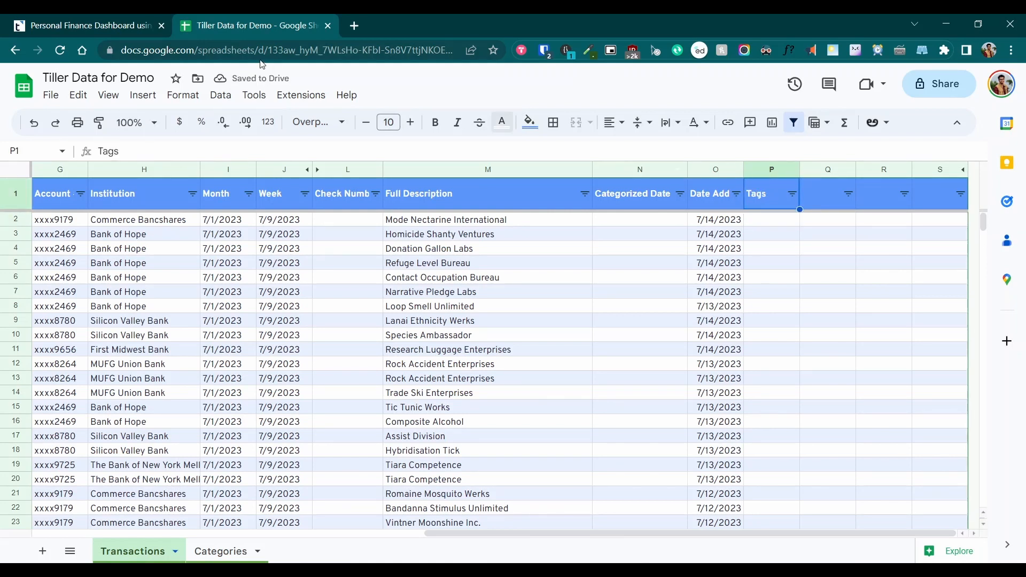
pyautogui.click(128, 24)
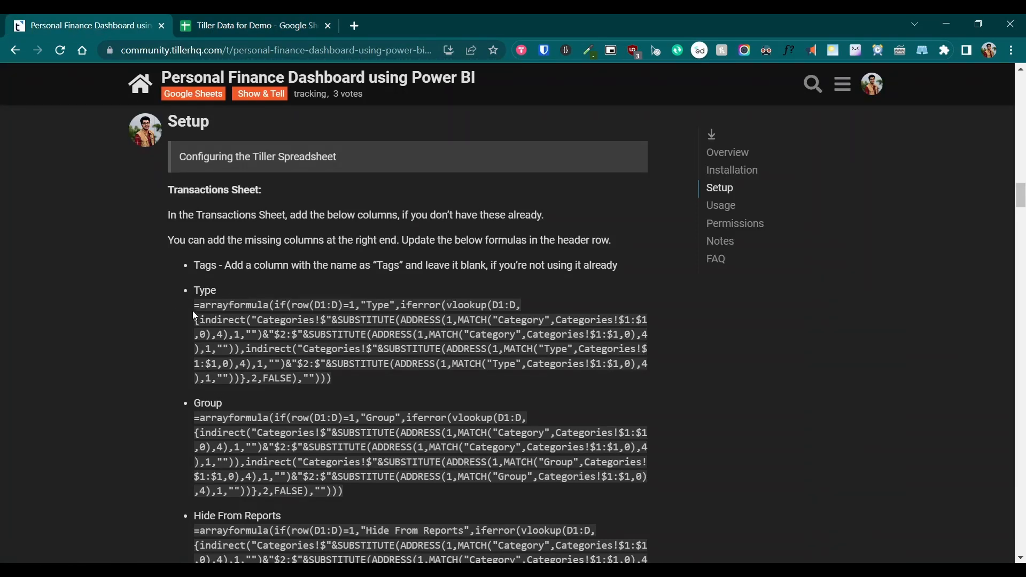
# Copy the guide's Type arrayformula into cell Q1
pyautogui.moveTo(194, 306); pyautogui.dragTo(339, 388)
pyautogui.click(267, 21)
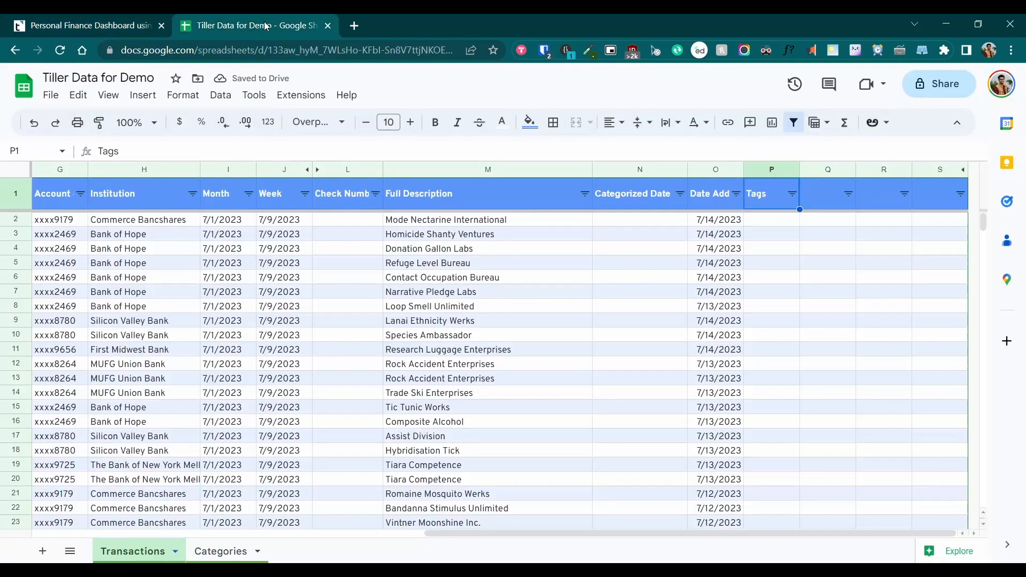
pyautogui.click(820, 187)
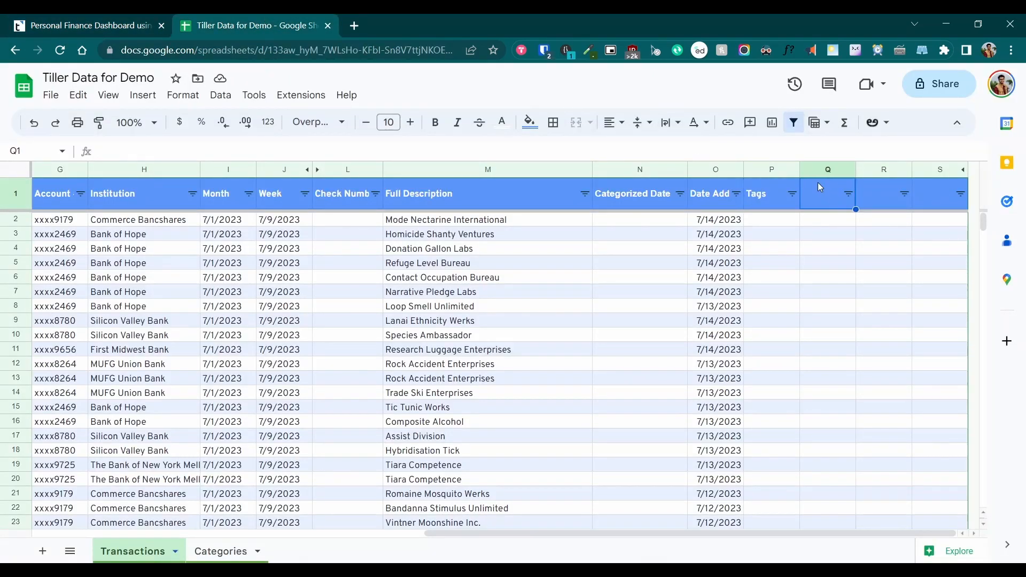
pyautogui.click(655, 144)
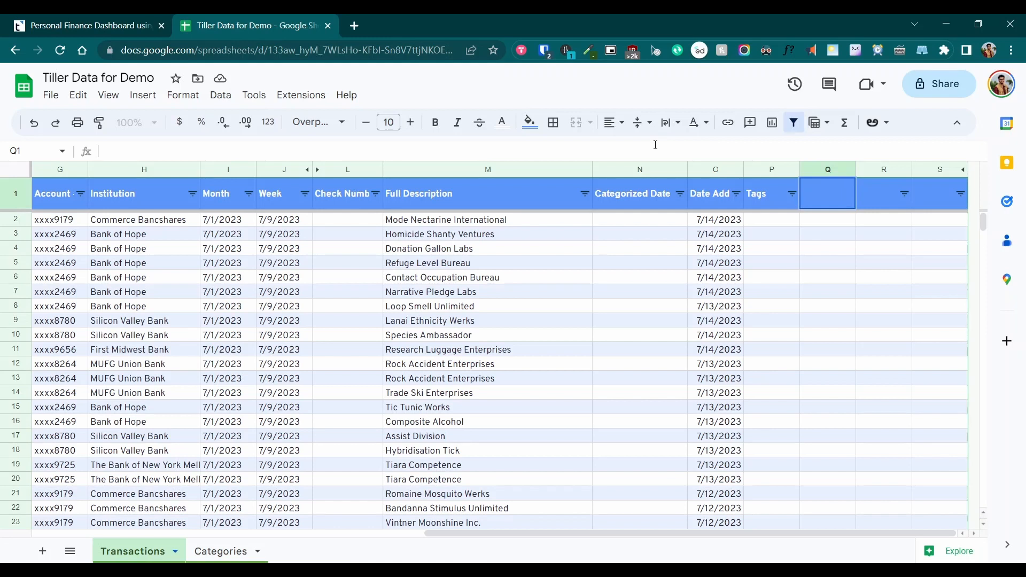
pyautogui.write('=arrayformula(if(row(D1:D)=1,"Type",iferror(vlookup(D1:D,{indirect("Categories!$"&SUBSTITUTE(ADDRESS(1,MATCH("Category",Categories!$1:$1,0),4),1,"")&"$2:$"&SUBSTITUTE(ADDRESS(1,MATCH("Category",Categories!$1:$1,0),4),1,"")),indirect("Categories!$"&SUBSTITUTE(ADDRESS(1,MATCH("Type",Categories!$1:$1,0),4),1,"")&"$2:$"&SUBSTITUTE(ADDRESS(1,MATCH("Type",Categories!$1:$1,0),4),1,""))},2,FALSE),"")))')
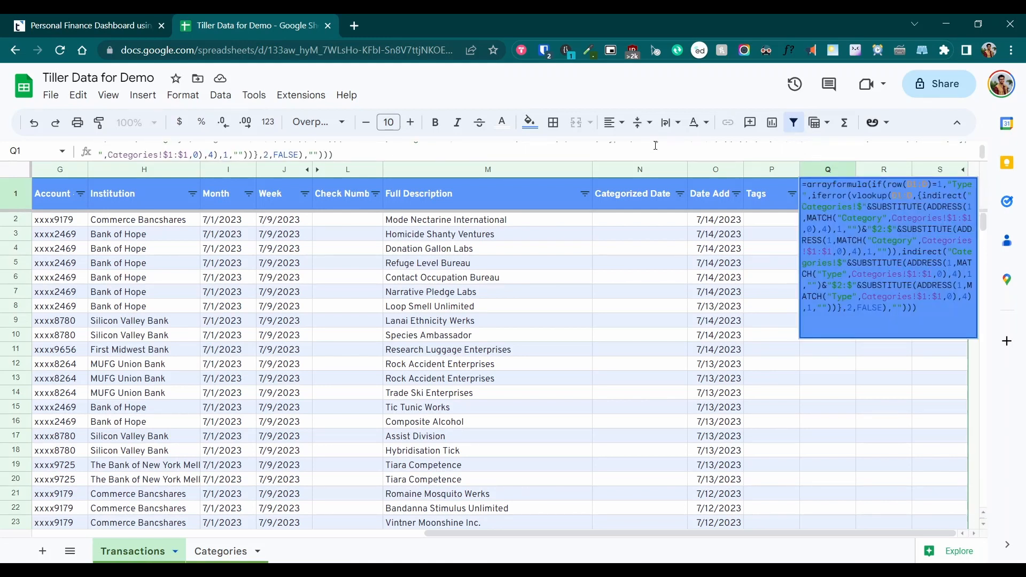
pyautogui.press('Return')
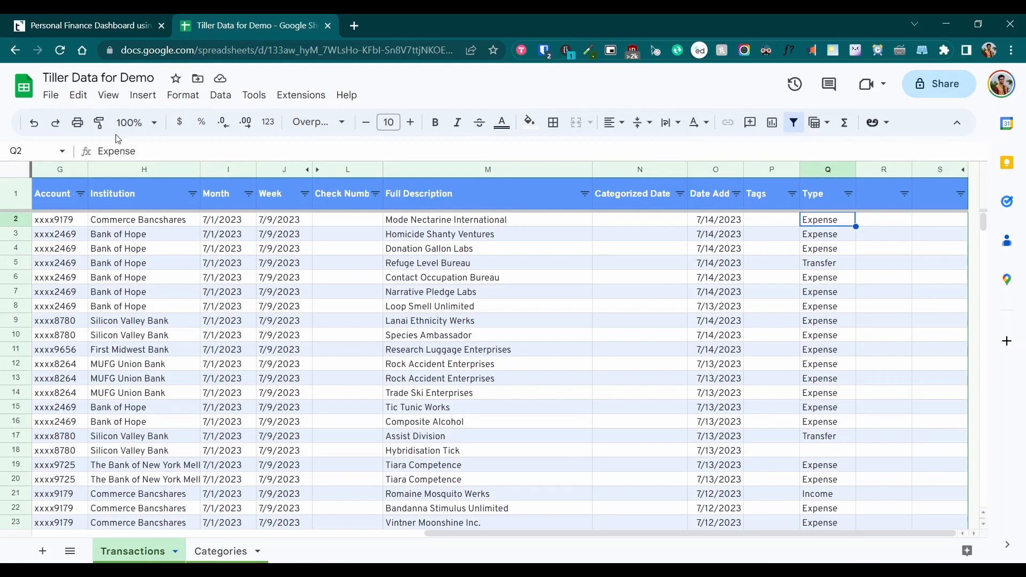
# Copy the guide's Group arrayformula into cell R1
pyautogui.click(110, 26)
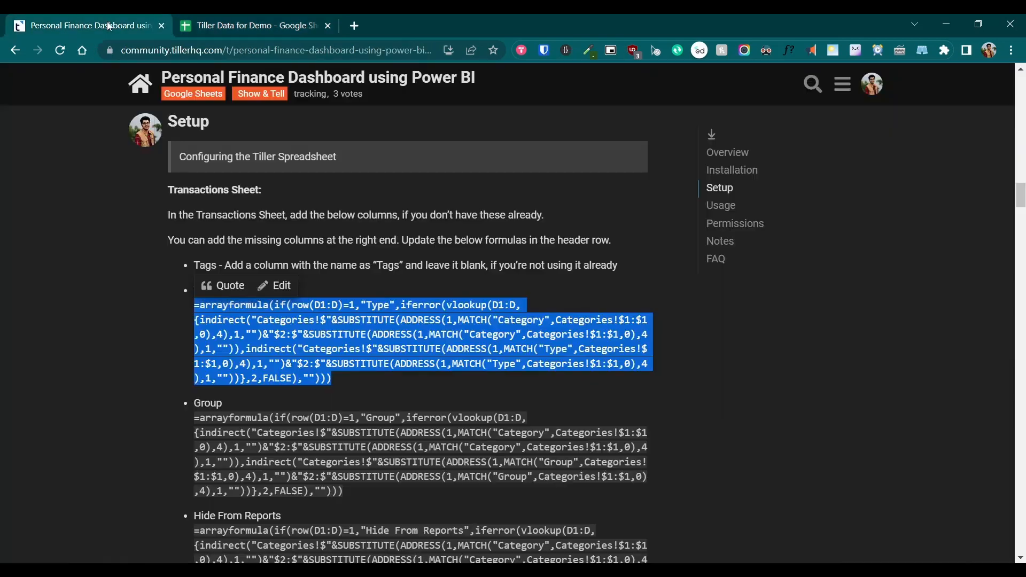
pyautogui.click(197, 421)
pyautogui.moveTo(197, 421); pyautogui.dragTo(347, 491)
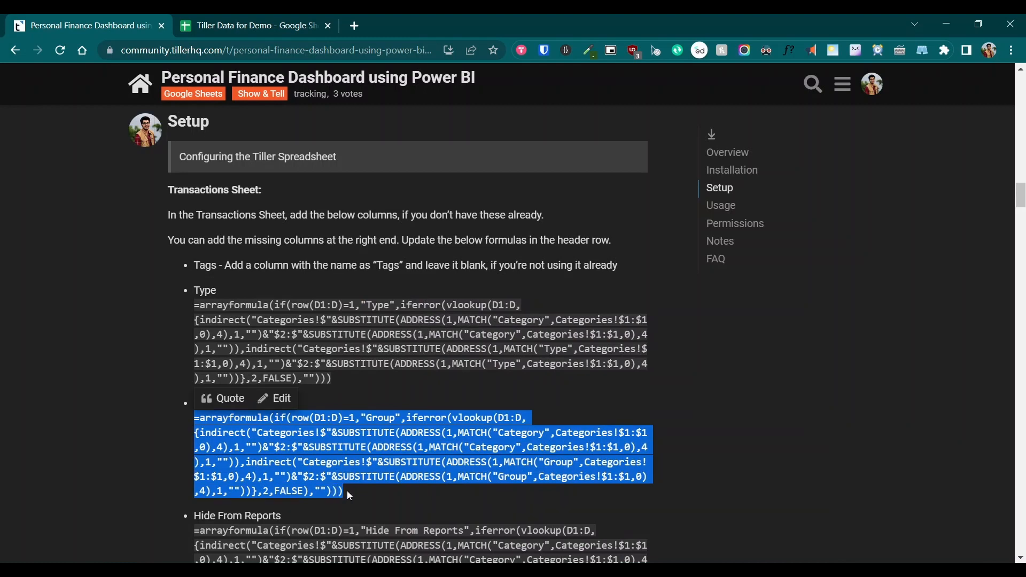
pyautogui.click(265, 23)
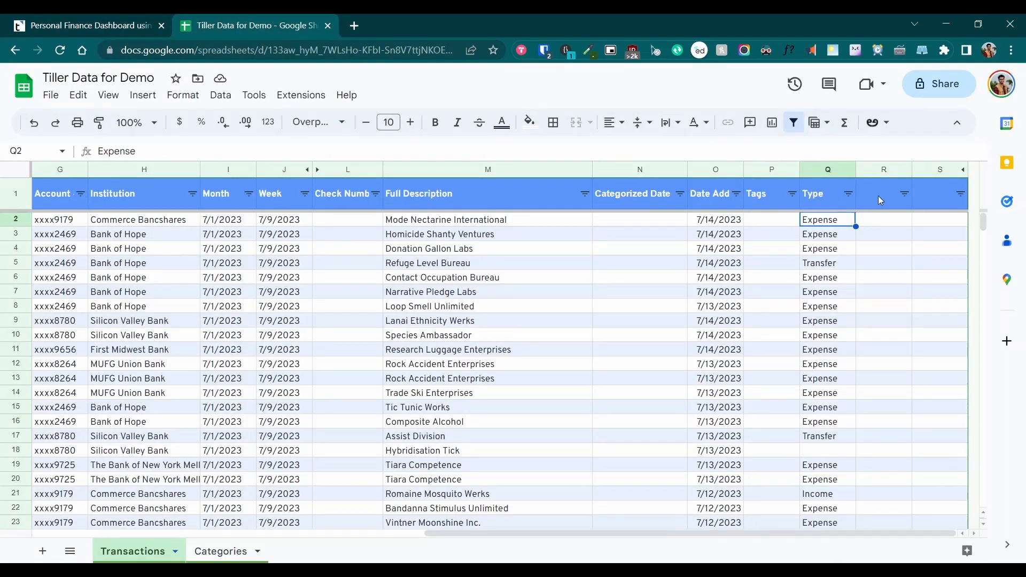
pyautogui.click(877, 194)
pyautogui.click(617, 152)
pyautogui.hotkey('ctrl', 'v')
pyautogui.press('Return')
# Copy the guide's Hide From Reports arrayformula into cell S1
pyautogui.click(91, 28)
pyautogui.scroll(-2, 196, 533)
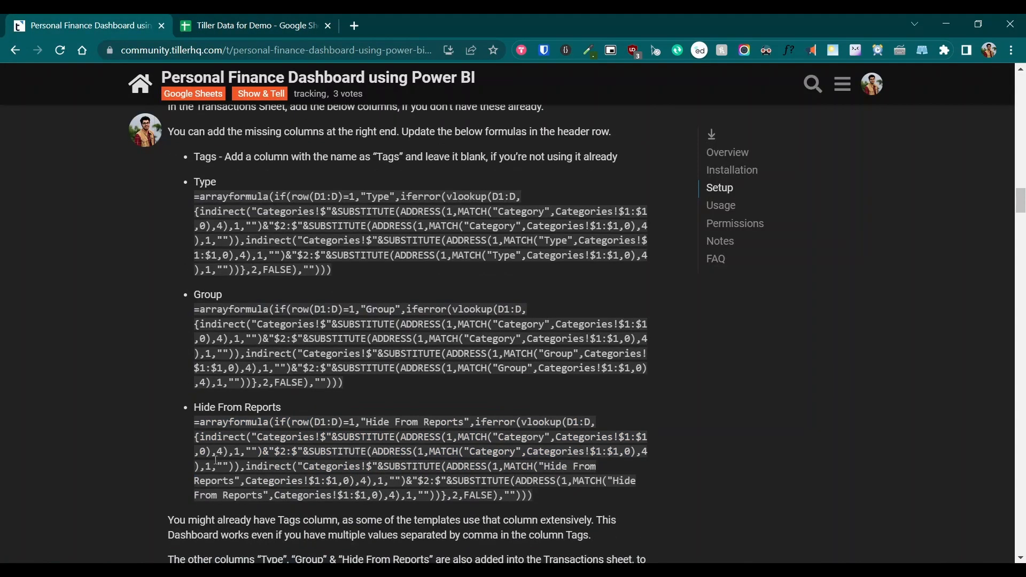
pyautogui.moveTo(195, 423); pyautogui.dragTo(535, 496)
pyautogui.hotkey('ctrl', 'c')
pyautogui.click(297, 19)
pyautogui.click(940, 193)
pyautogui.click(514, 151)
pyautogui.hotkey('ctrl', 'v')
pyautogui.press('Return')
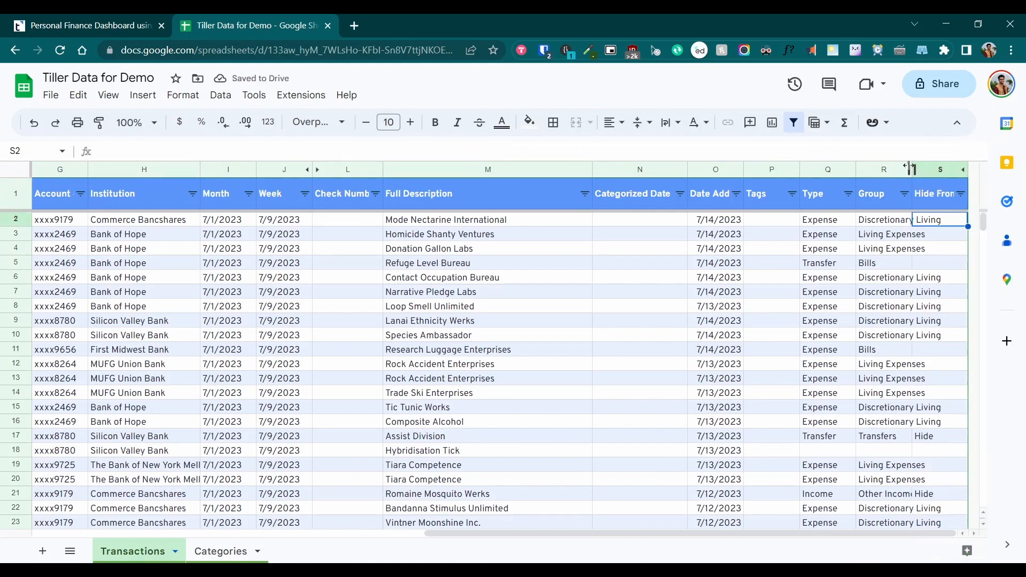
# Autofit the widths of columns R and S to their contents
pyautogui.doubleClick(909, 166)
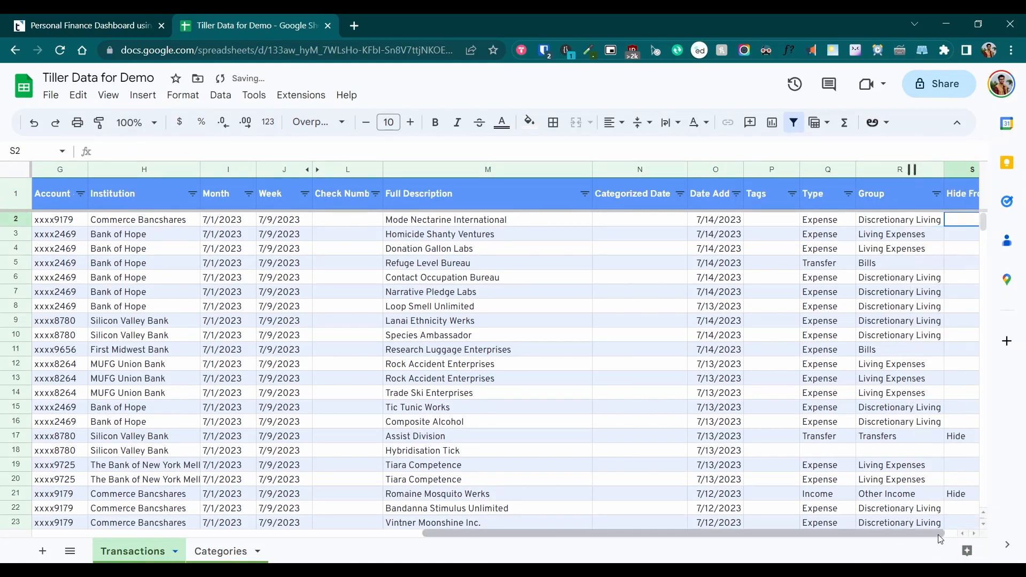
pyautogui.moveTo(938, 534); pyautogui.dragTo(956, 535)
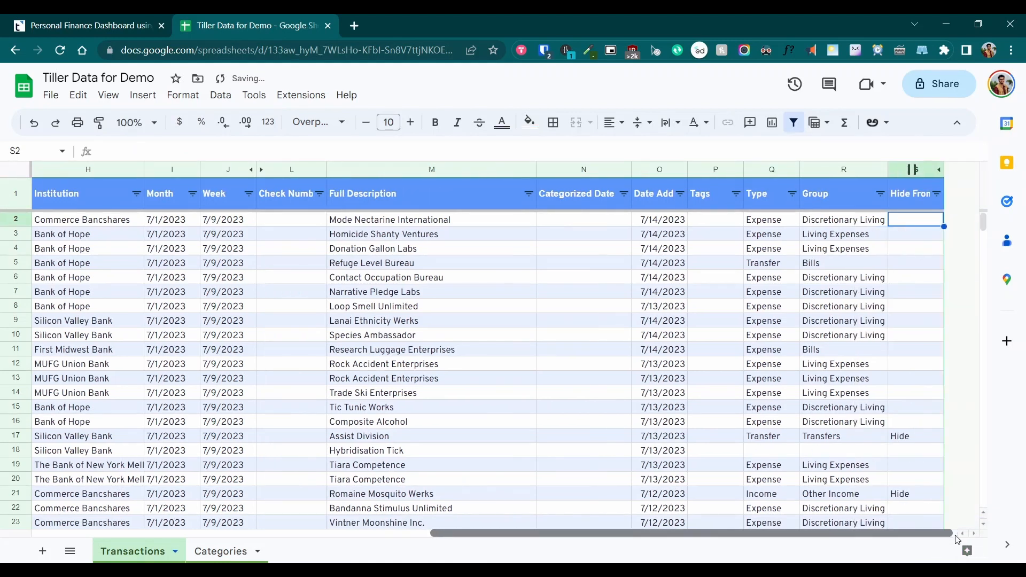
pyautogui.moveTo(943, 170); pyautogui.dragTo(941, 169)
pyautogui.doubleClick(942, 170)
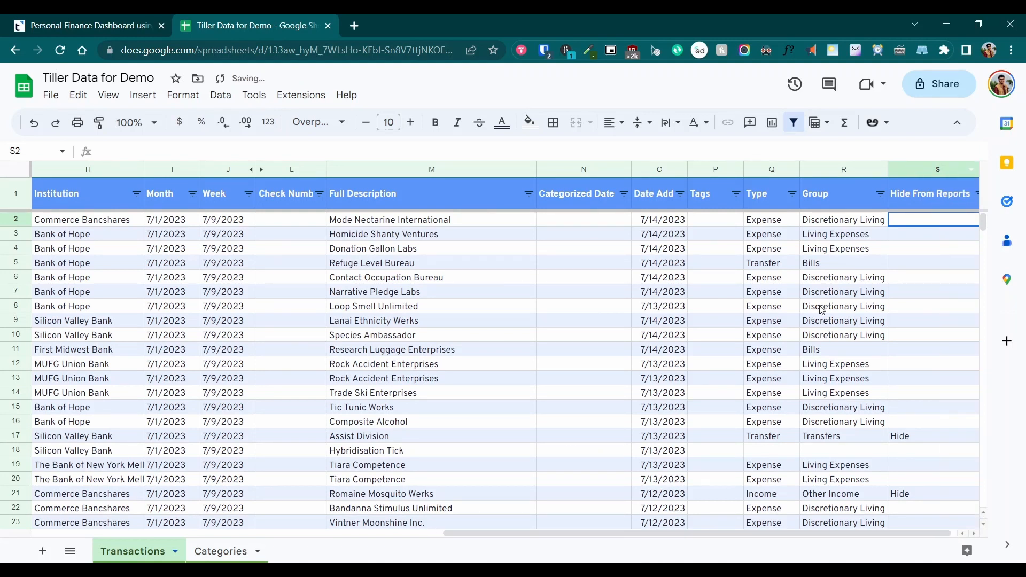
pyautogui.click(768, 223)
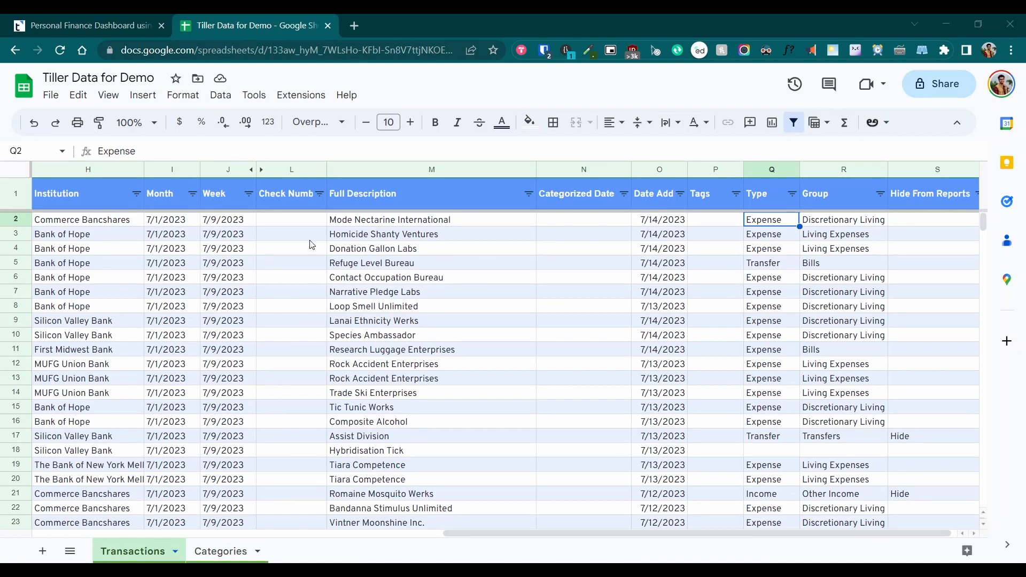
# Open the Tiller Sample Data for Sharing link under the guide's Installation section
pyautogui.click(110, 28)
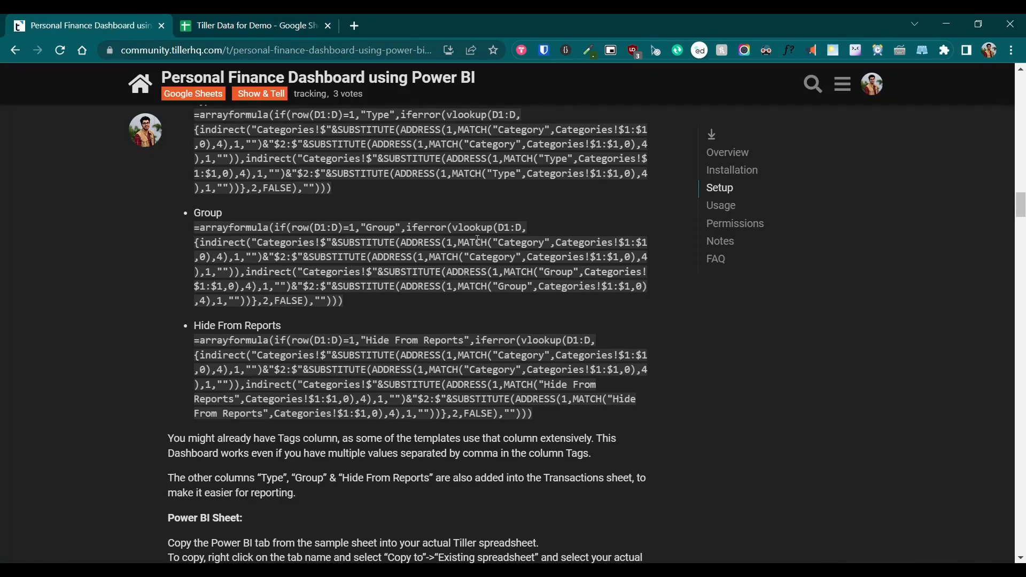
pyautogui.scroll(1, 736, 175)
pyautogui.click(736, 176)
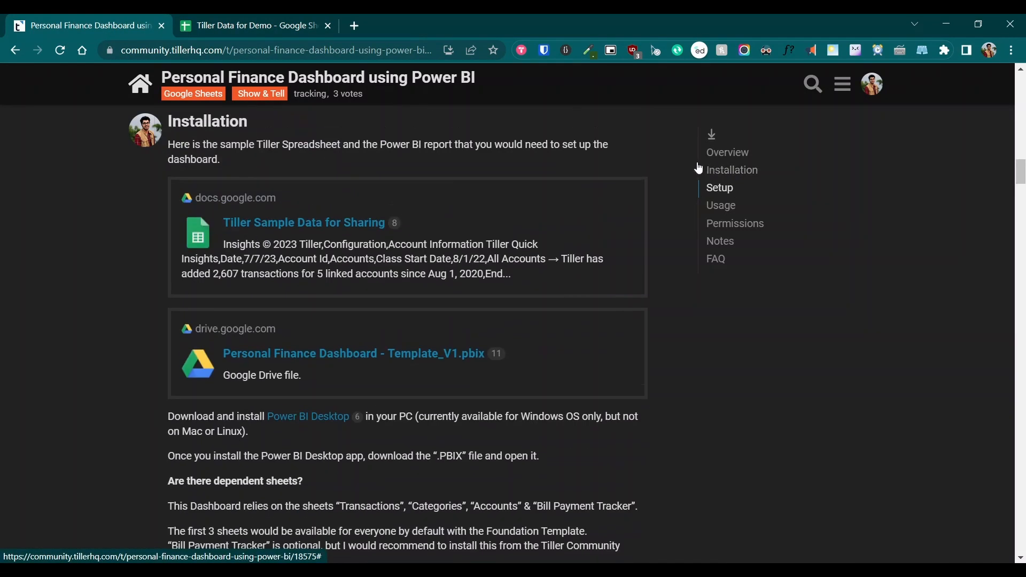
pyautogui.click(299, 223)
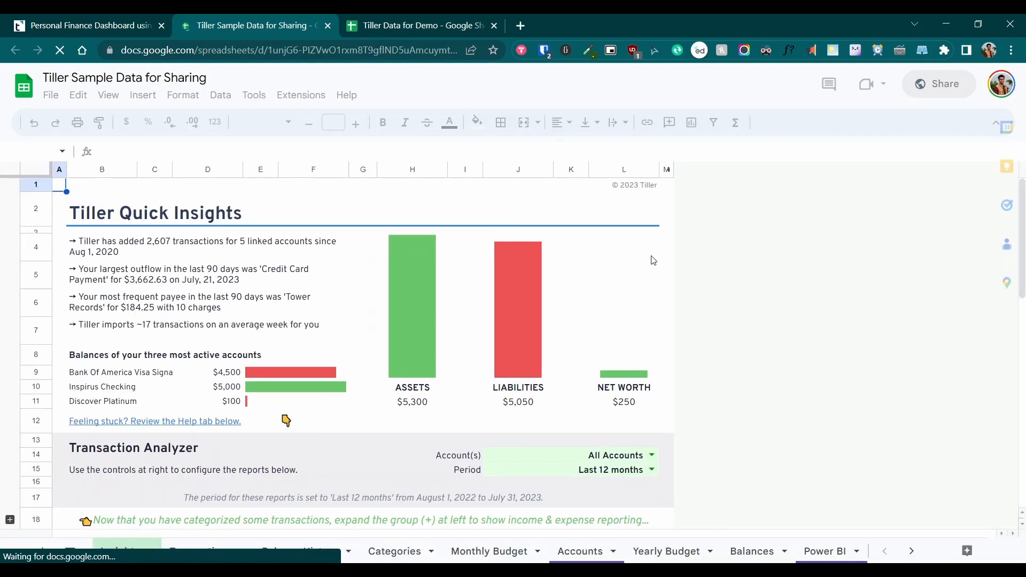
# Switch to the Power BI sheet and inspect the Group, Invested and Returns table
pyautogui.click(824, 558)
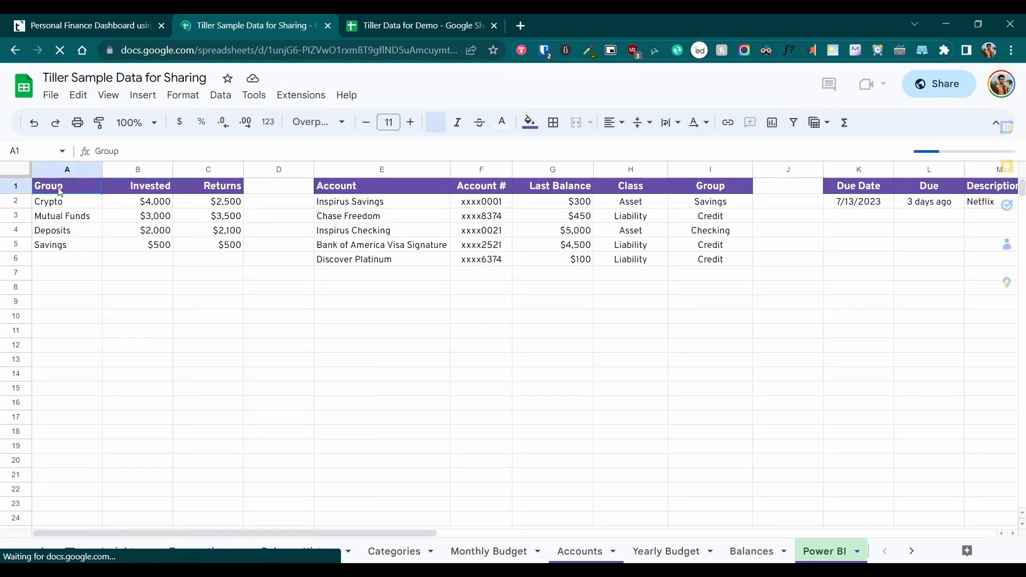
pyautogui.keyDown('shift'); pyautogui.click(231, 263); pyautogui.keyUp('shift')
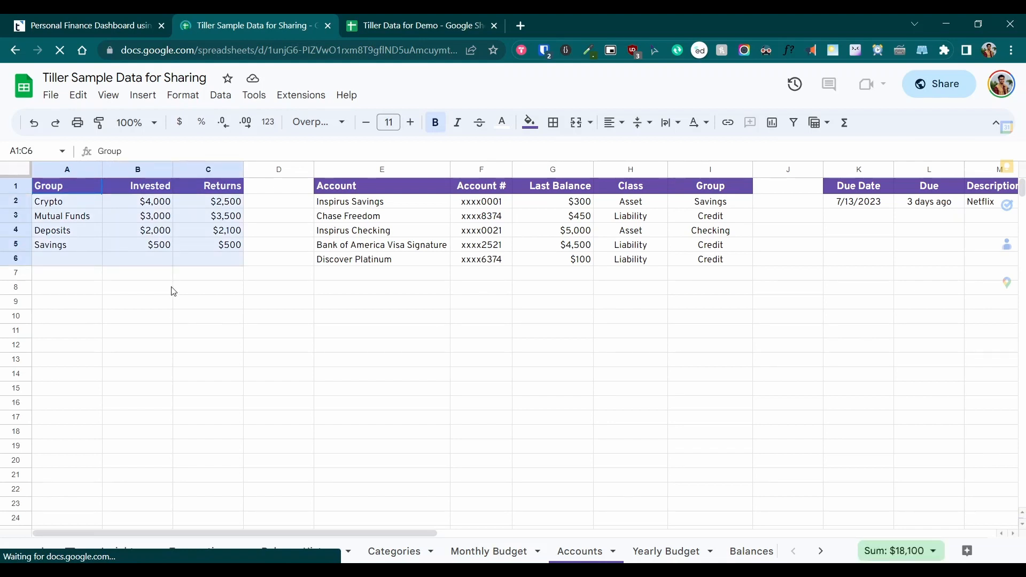
pyautogui.click(56, 208)
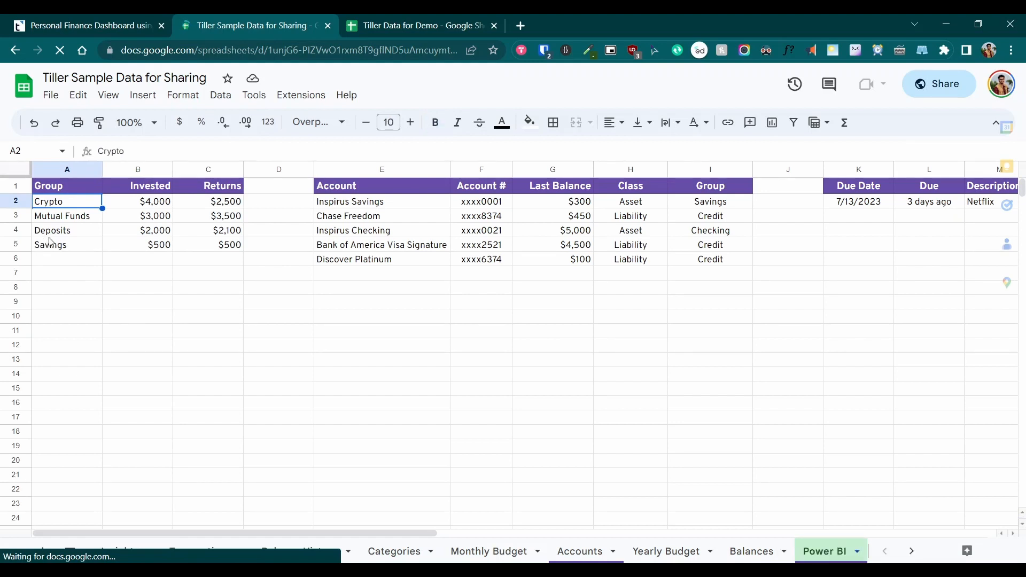
# Inspect the accounts table E1:I7, then move right to the Due Date bills table
pyautogui.moveTo(377, 192); pyautogui.dragTo(729, 275)
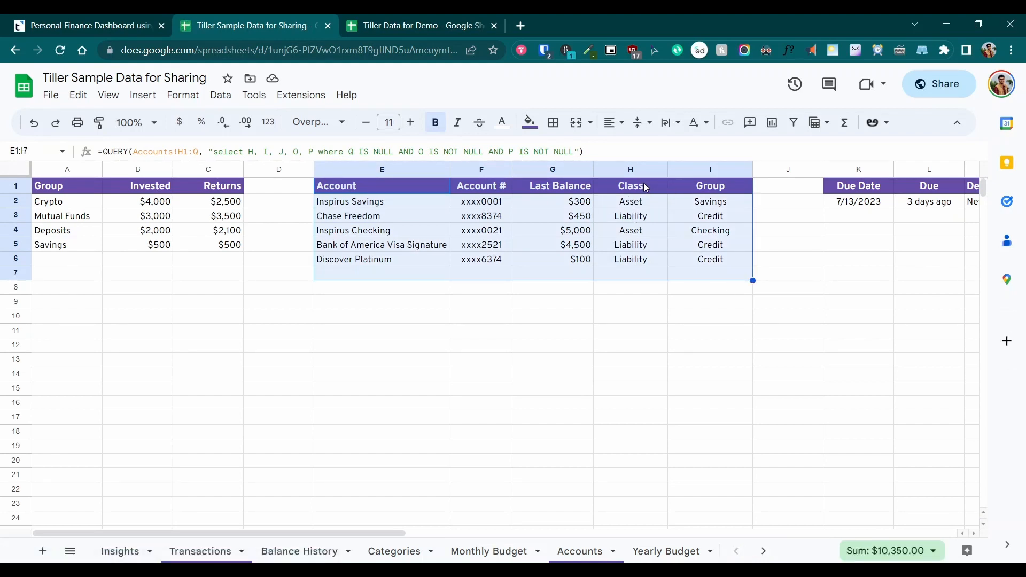
pyautogui.click(802, 260)
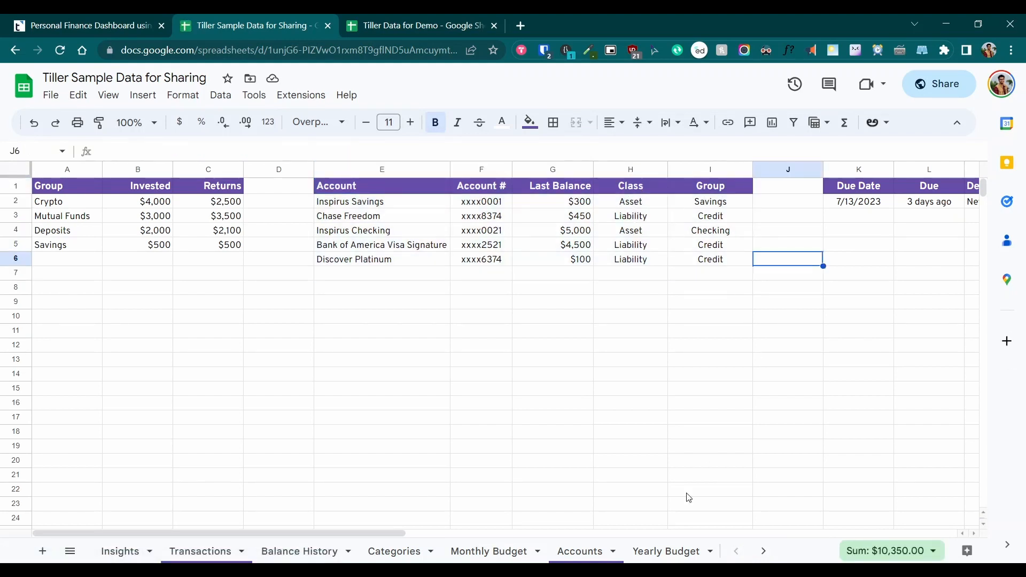
pyautogui.moveTo(371, 535); pyautogui.dragTo(471, 534)
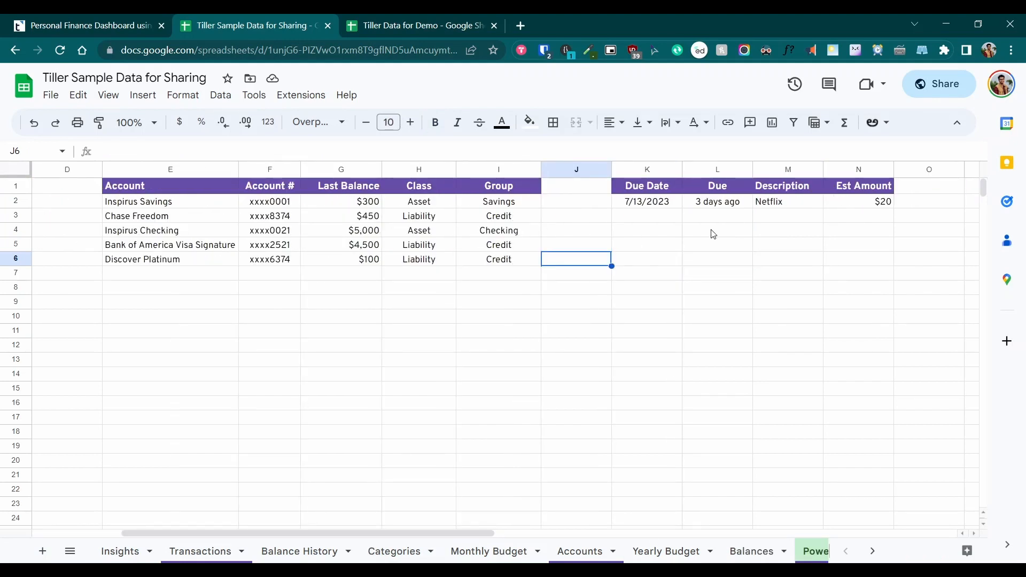
pyautogui.click(674, 260)
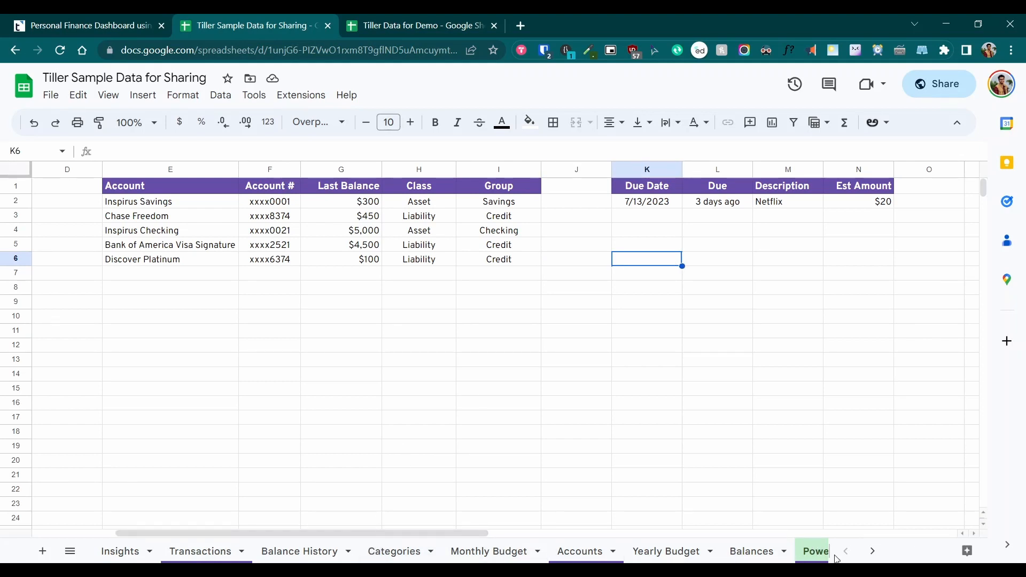
pyautogui.scroll(-3, 816, 557)
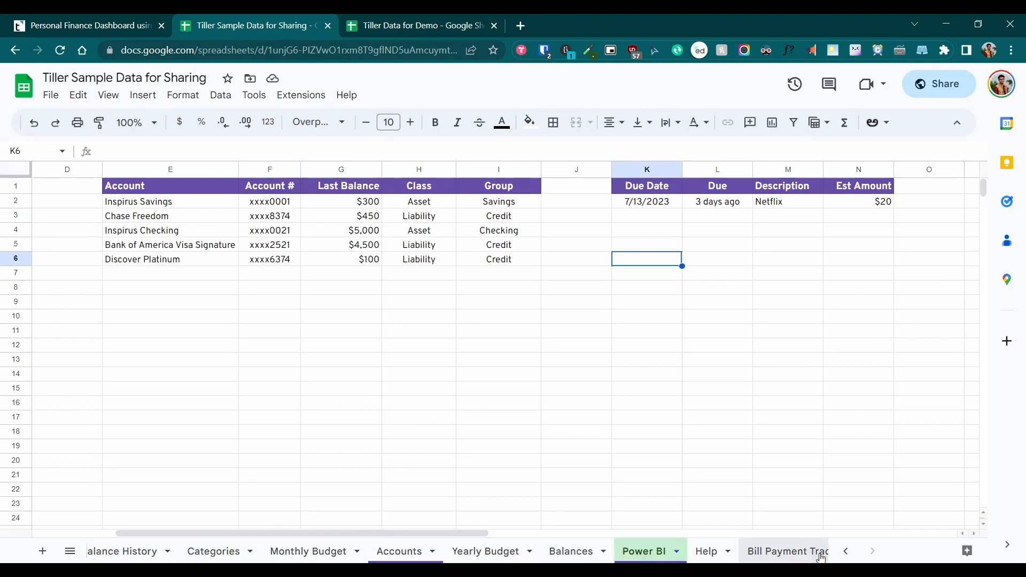
# Copy the Power BI sheet to the existing Tiller Data for Demo spreadsheet and open that spreadsheet
pyautogui.rightClick(653, 554)
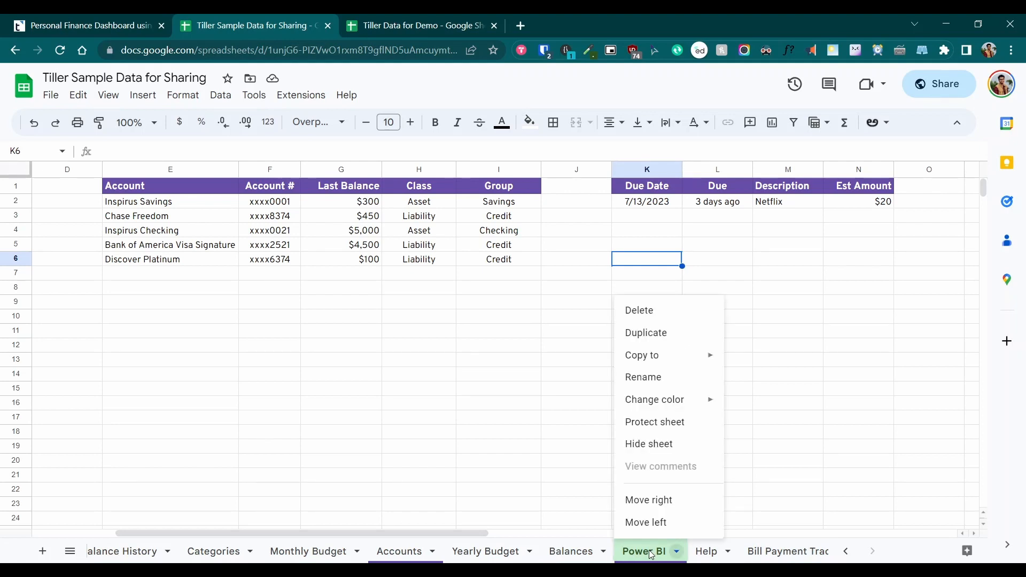
pyautogui.moveTo(656, 359)
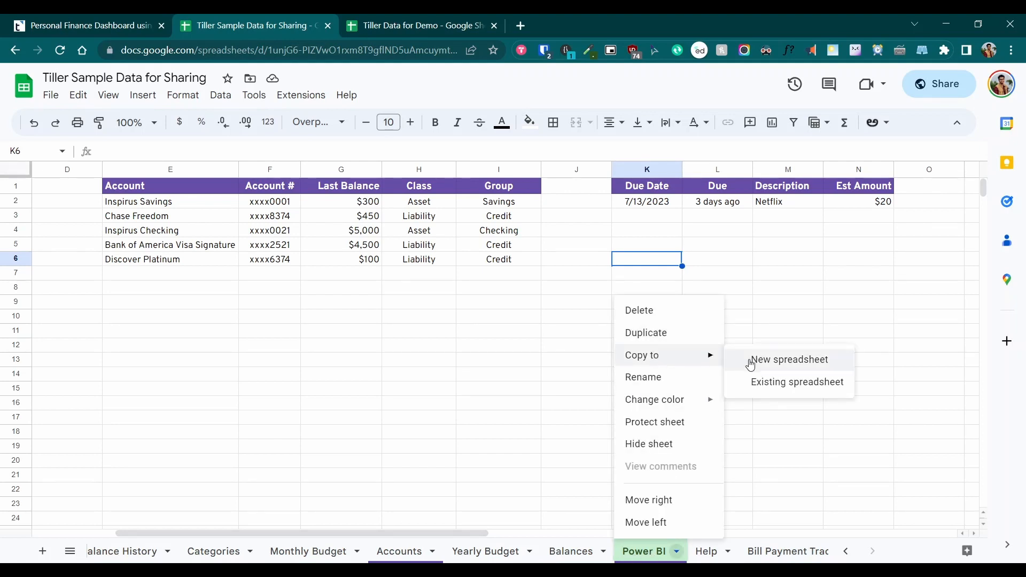
pyautogui.click(809, 382)
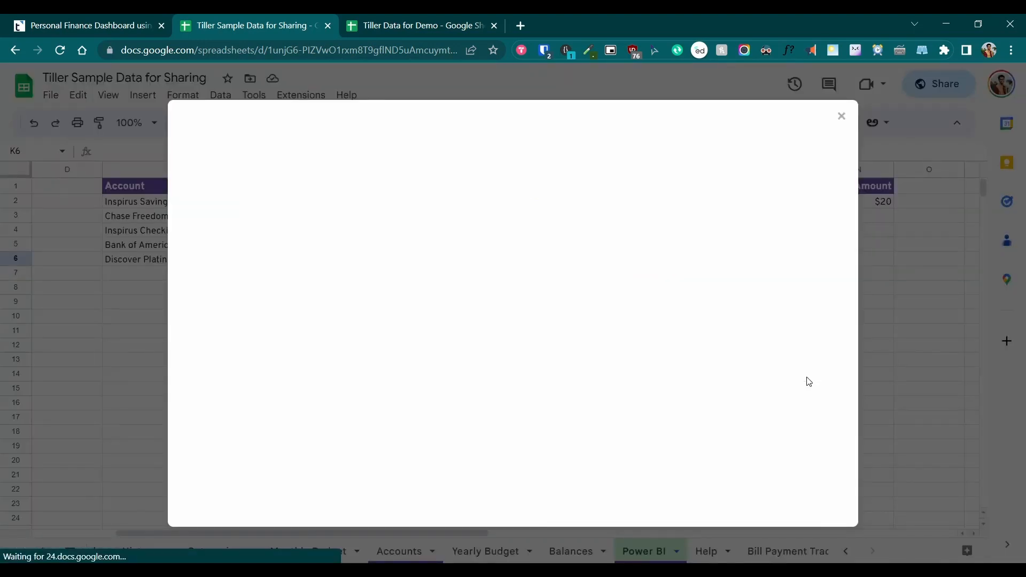
pyautogui.click(350, 171)
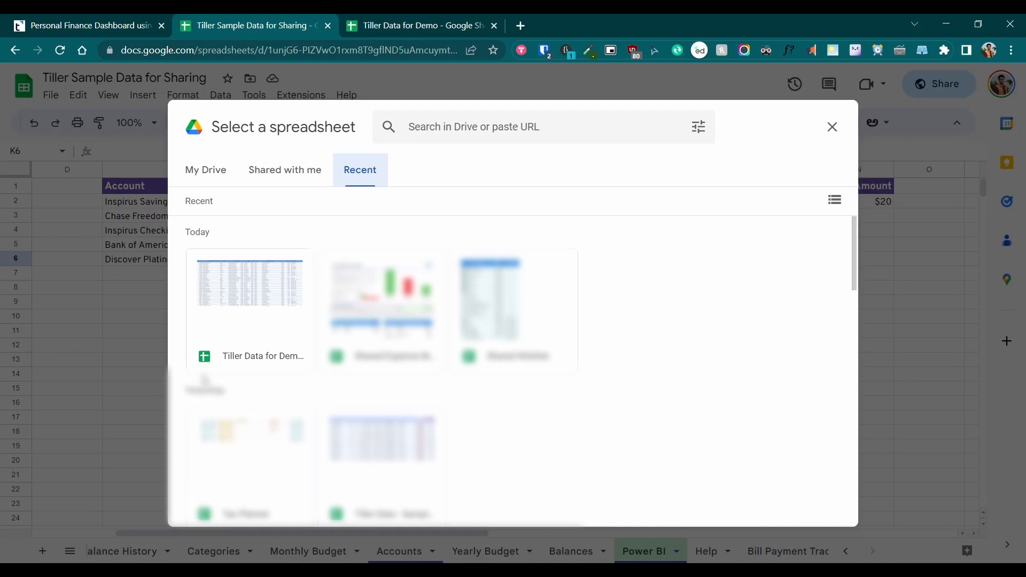
pyautogui.click(248, 291)
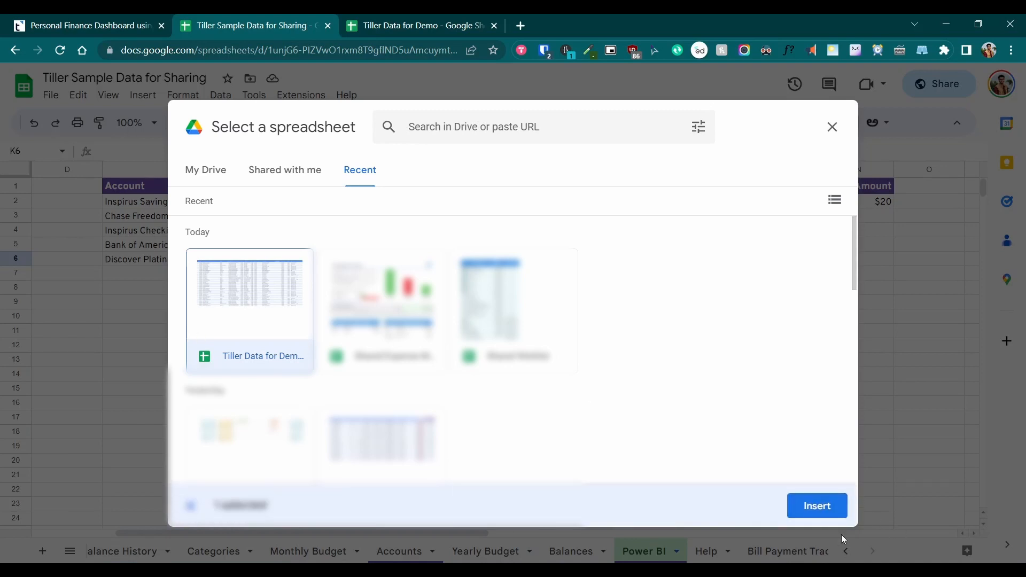
pyautogui.click(830, 511)
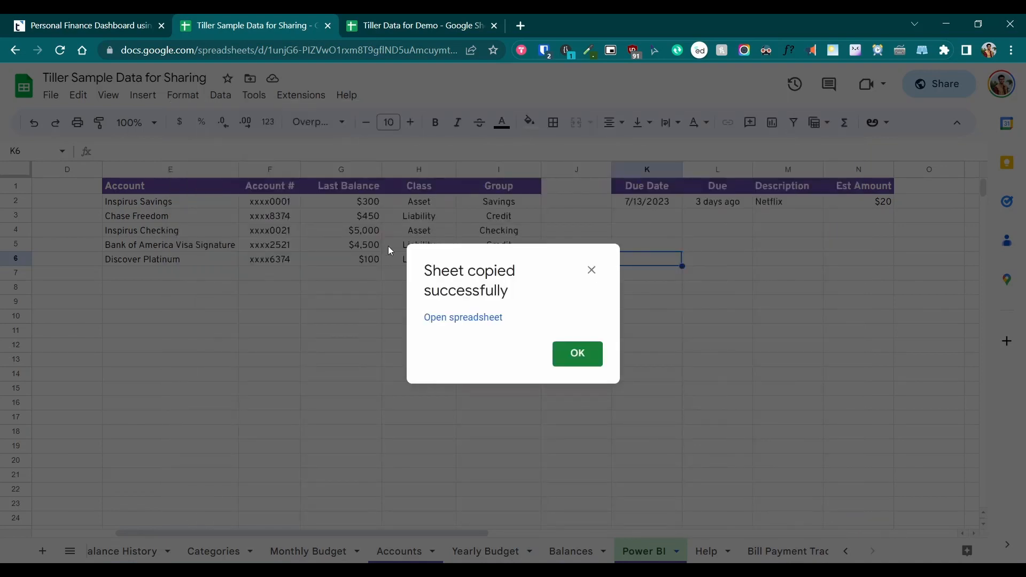
pyautogui.click(577, 354)
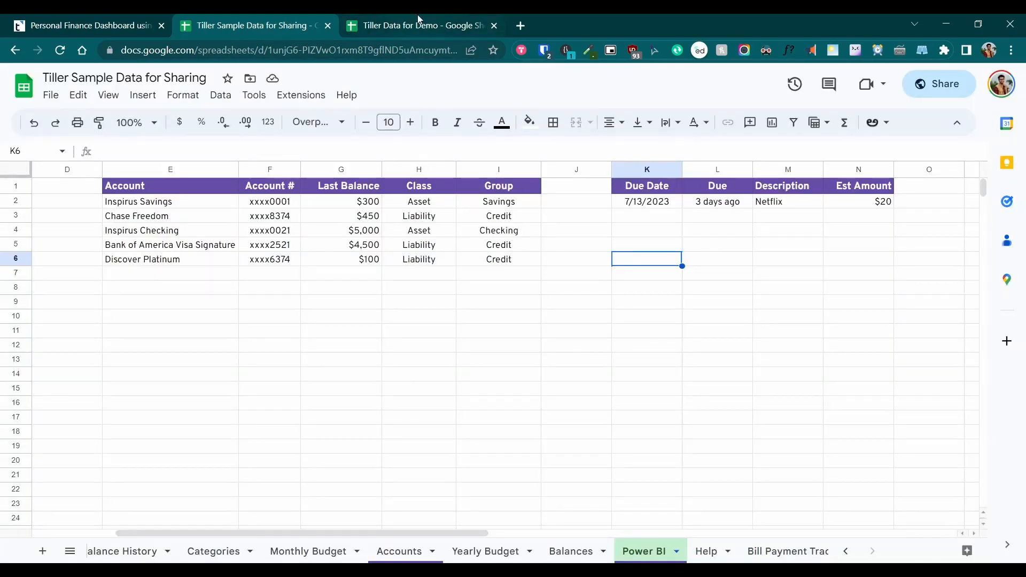
pyautogui.click(418, 23)
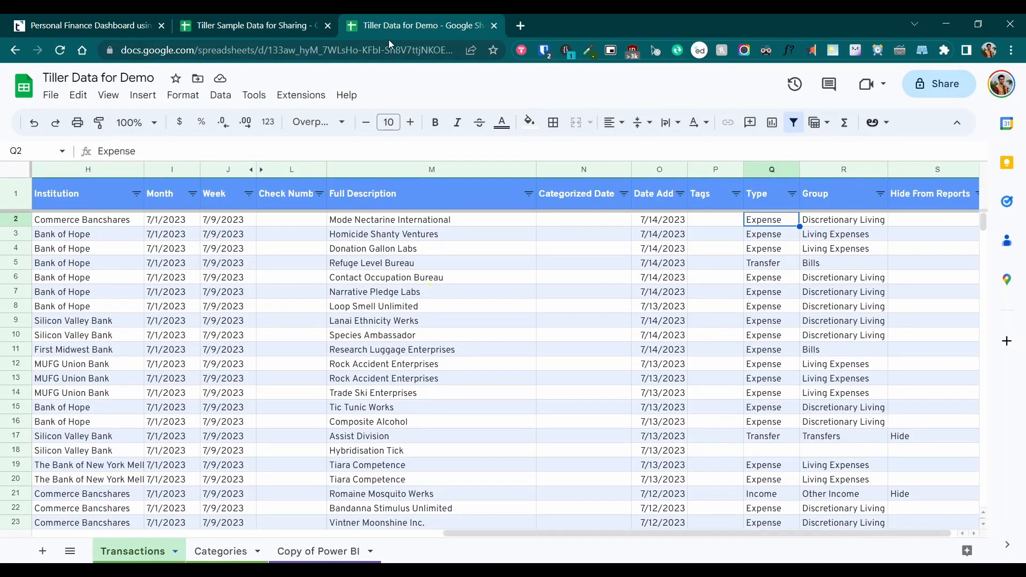
# Rename the 'Copy of Power BI' tab to 'Power BI' and check the accounts table's formula
pyautogui.doubleClick(315, 553)
pyautogui.click(318, 552)
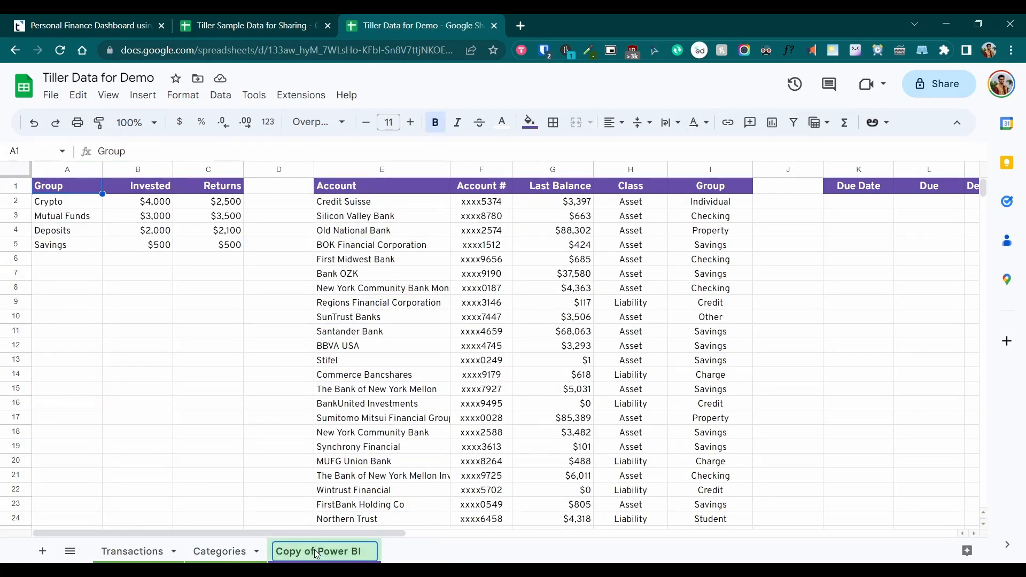
pyautogui.hotkey('shift', 'Home')
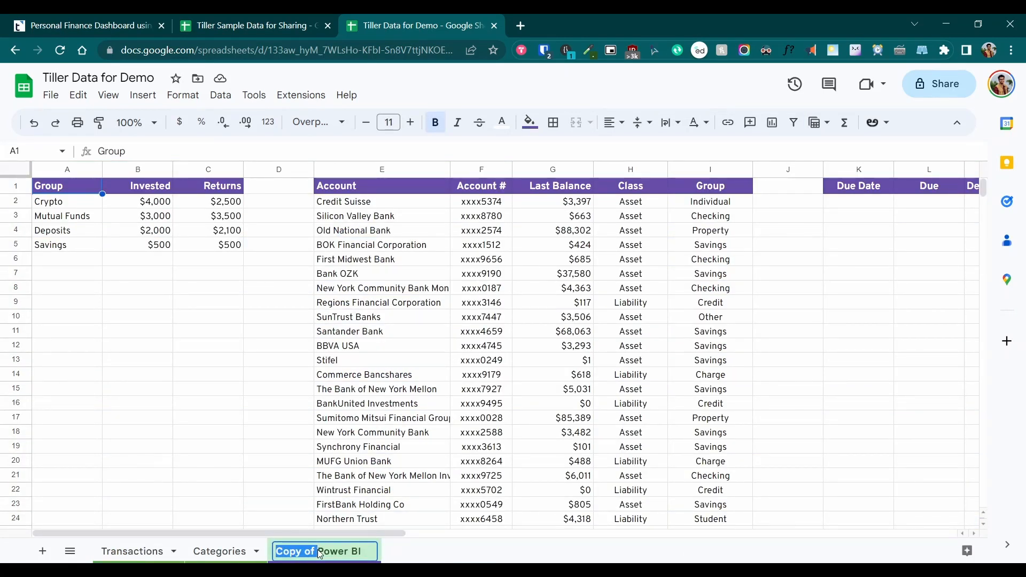
pyautogui.press('BackSpace')
pyautogui.press('Return')
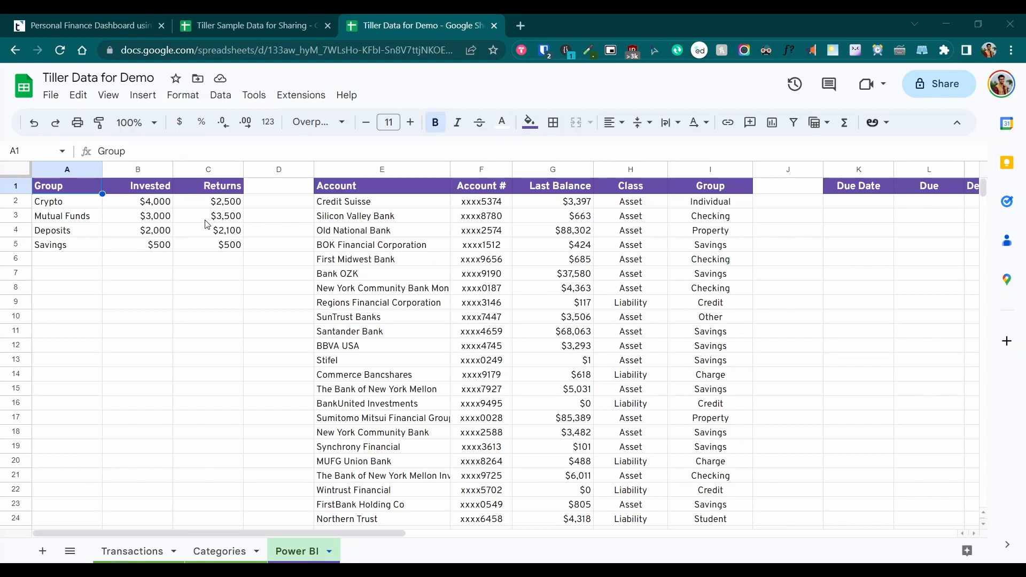
pyautogui.moveTo(354, 188); pyautogui.dragTo(703, 507)
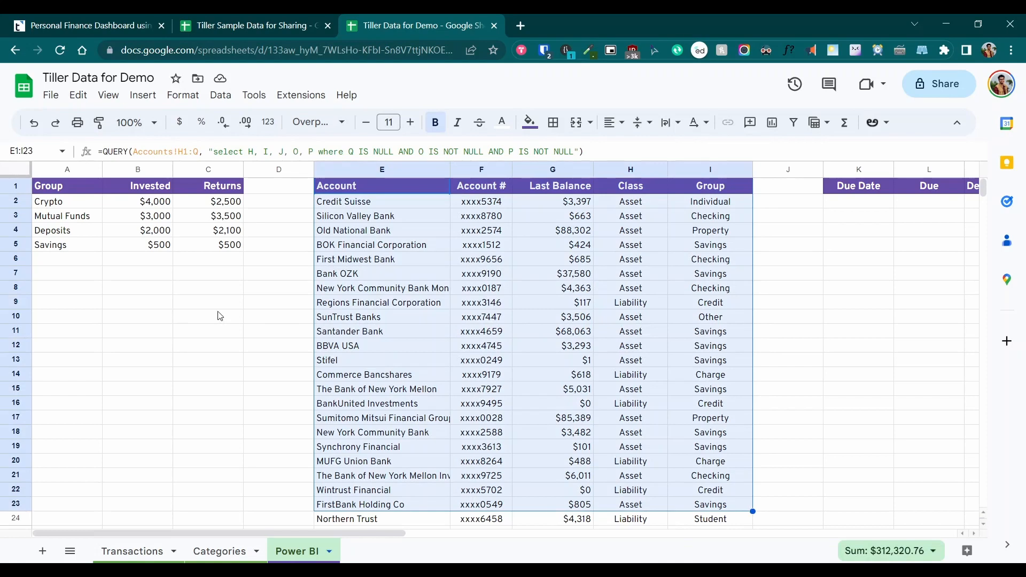
pyautogui.click(75, 191)
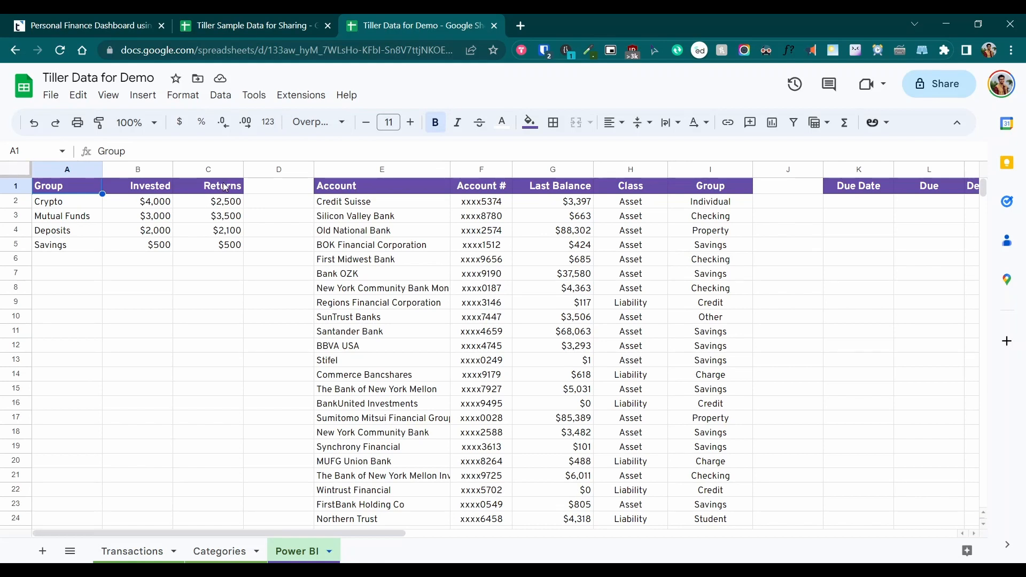
# Show the Named ranges panel listing InvestmentPerformance, LatestBalances and BillsDueInAWeek
pyautogui.click(219, 99)
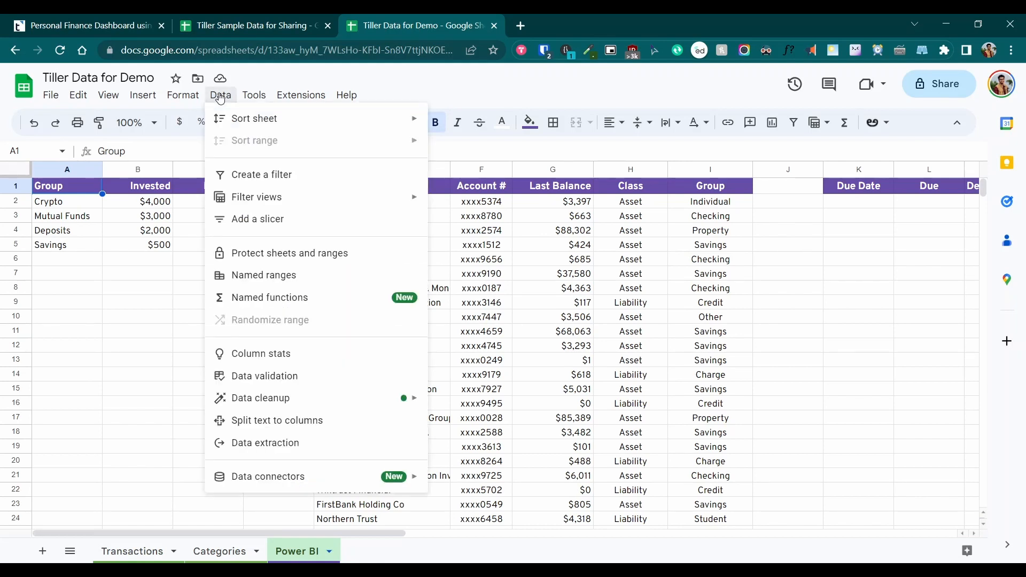
pyautogui.click(273, 276)
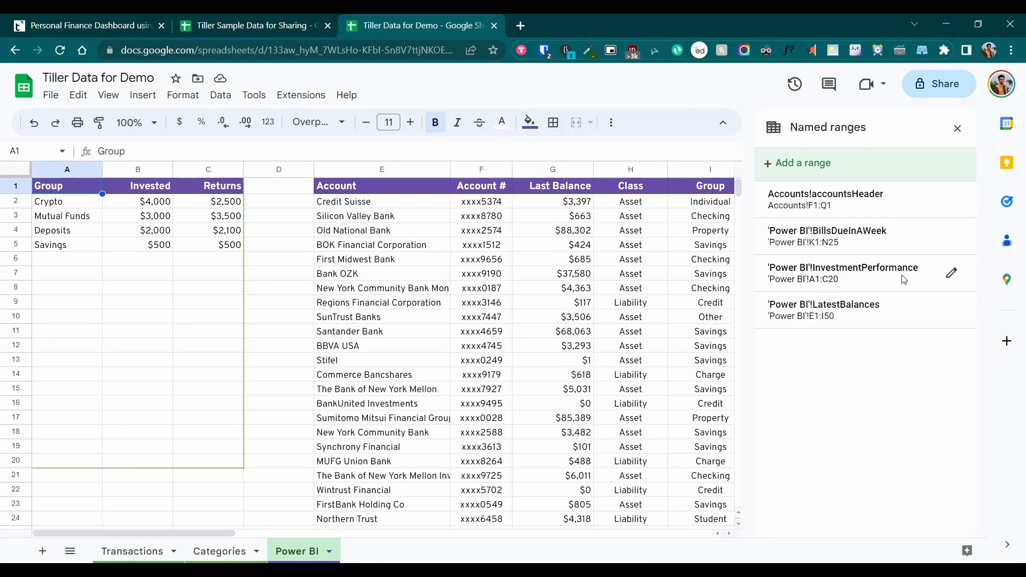
# Delete the existing sheet-prefixed InvestmentPerformance named range
pyautogui.click(952, 273)
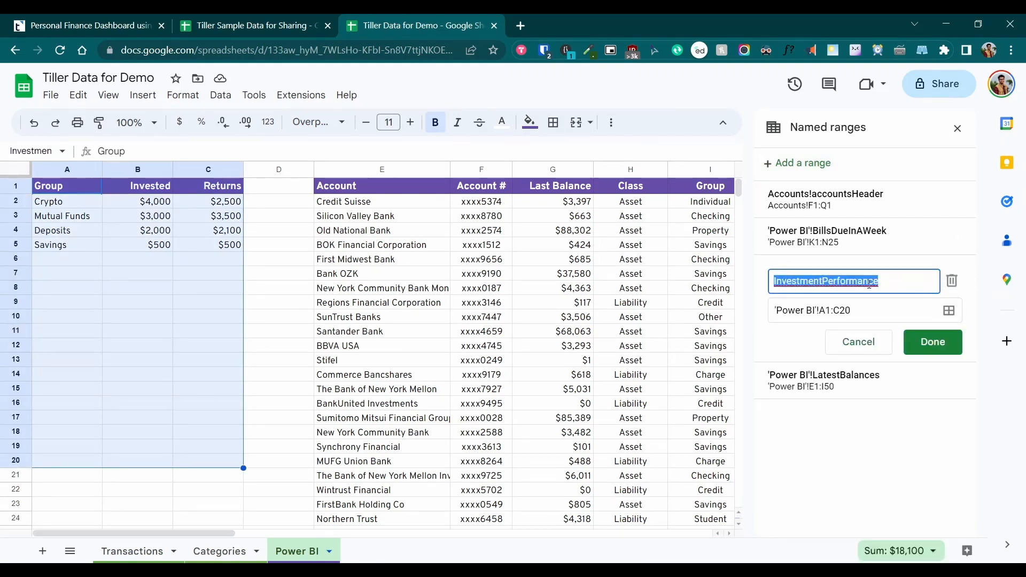
pyautogui.click(894, 286)
pyautogui.doubleClick(894, 286)
pyautogui.click(955, 282)
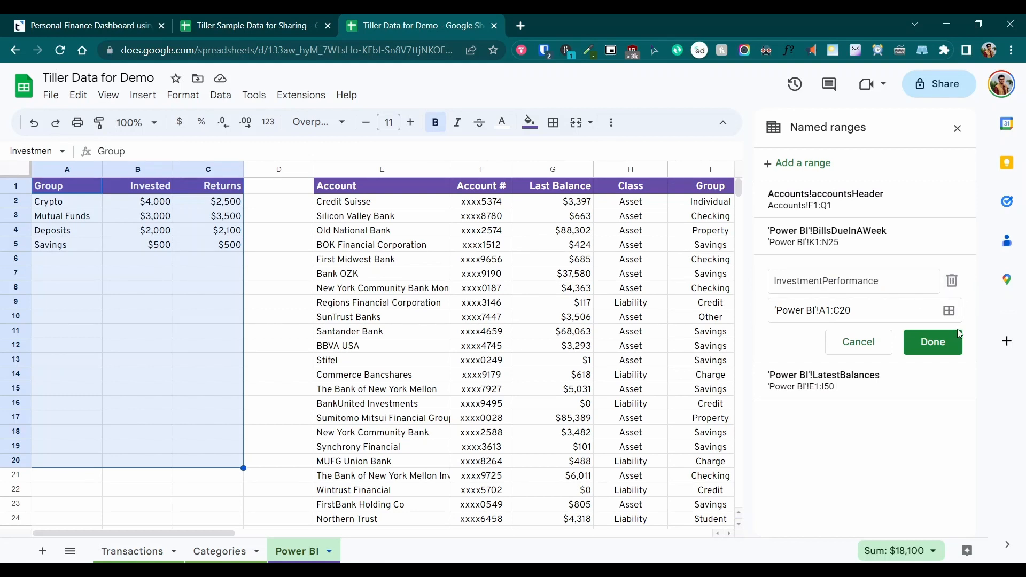
pyautogui.click(954, 283)
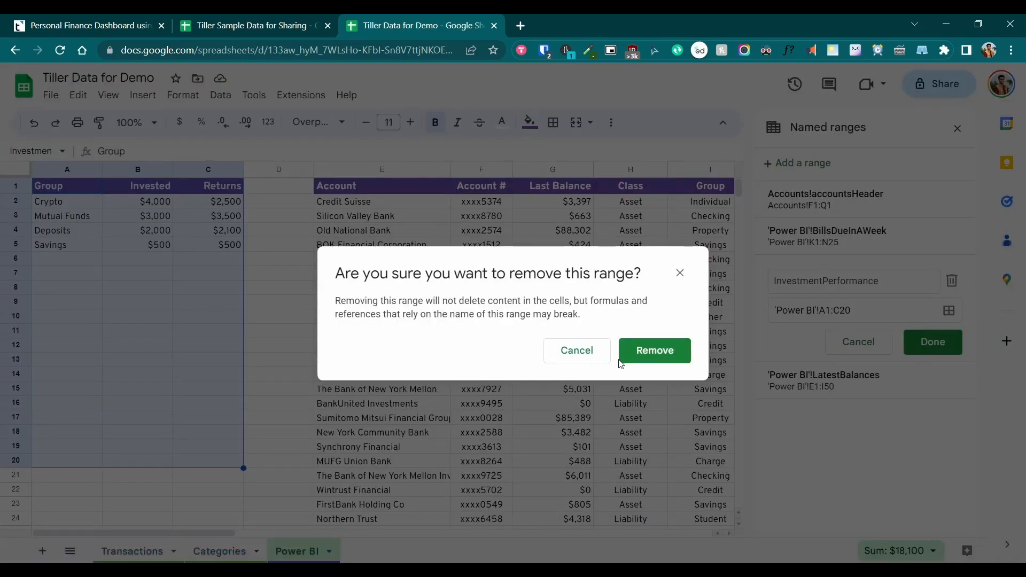
pyautogui.click(661, 351)
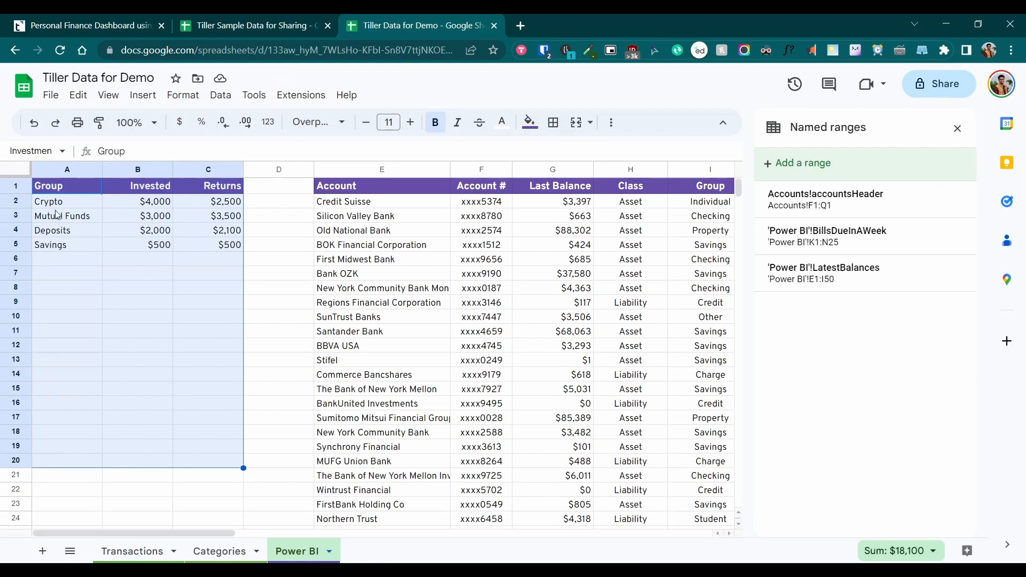
# Add a new InvestmentPerformance named range covering 'Power BI'!A1:C20
pyautogui.click(808, 162)
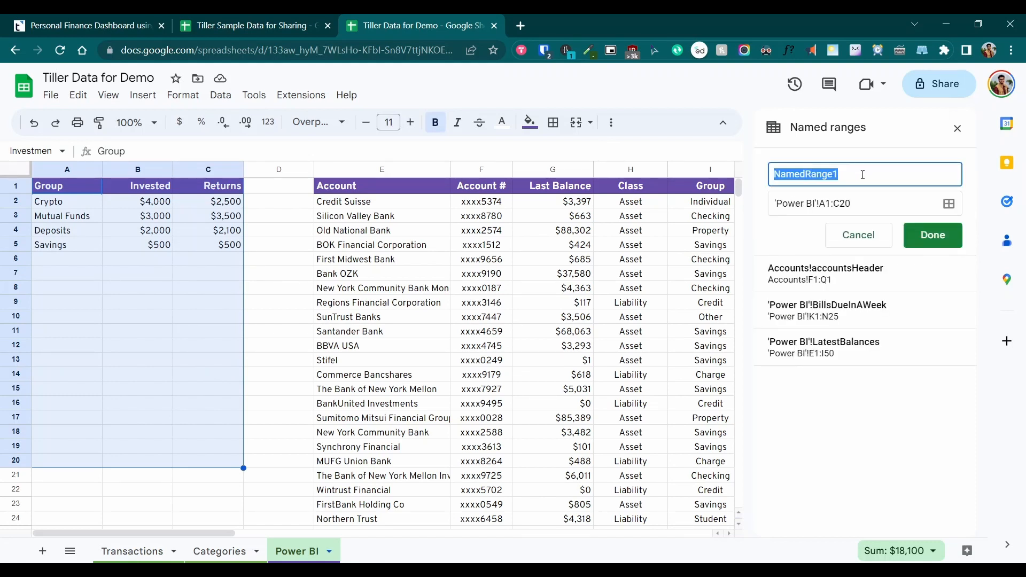
pyautogui.write('InvestmentPerfprmance')
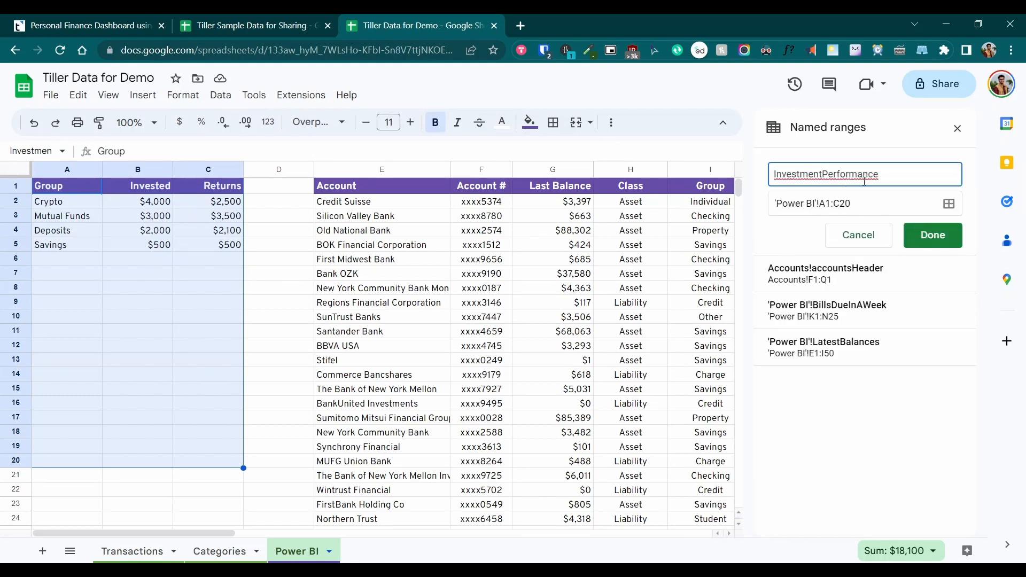
pyautogui.click(940, 239)
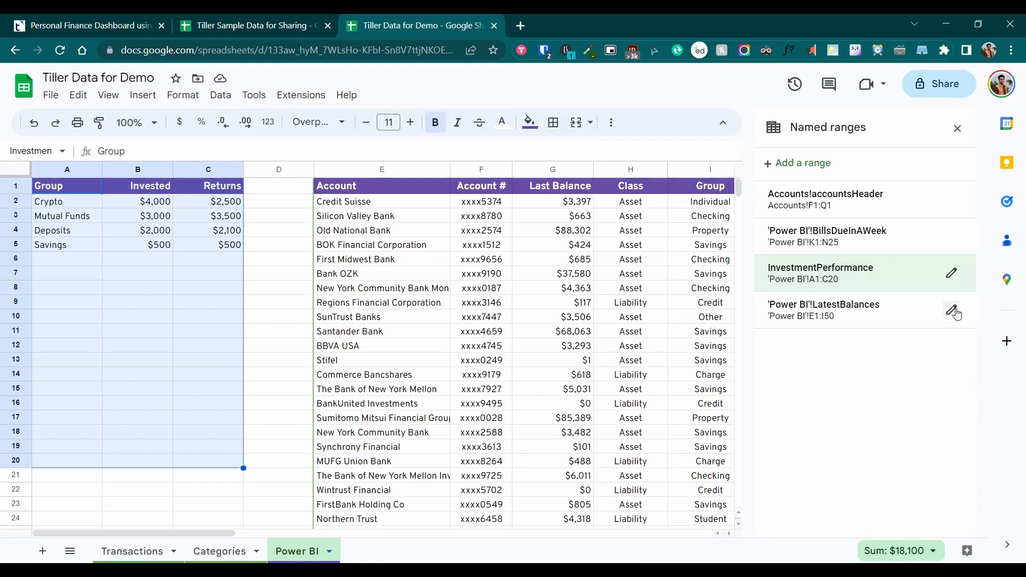
# Replace the sheet-prefixed LatestBalances range with a plain LatestBalances range covering E1:I50
pyautogui.click(952, 311)
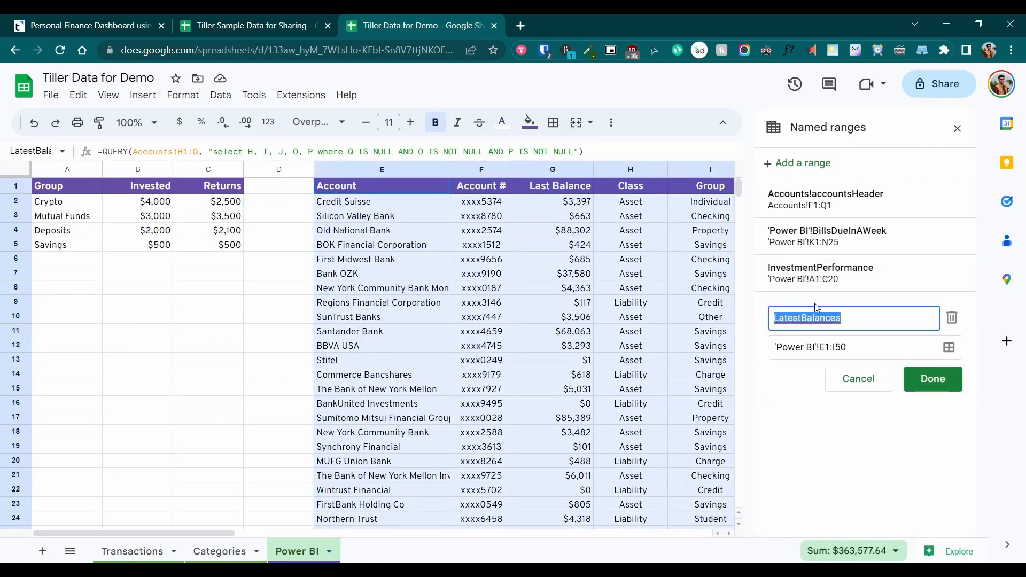
pyautogui.click(952, 318)
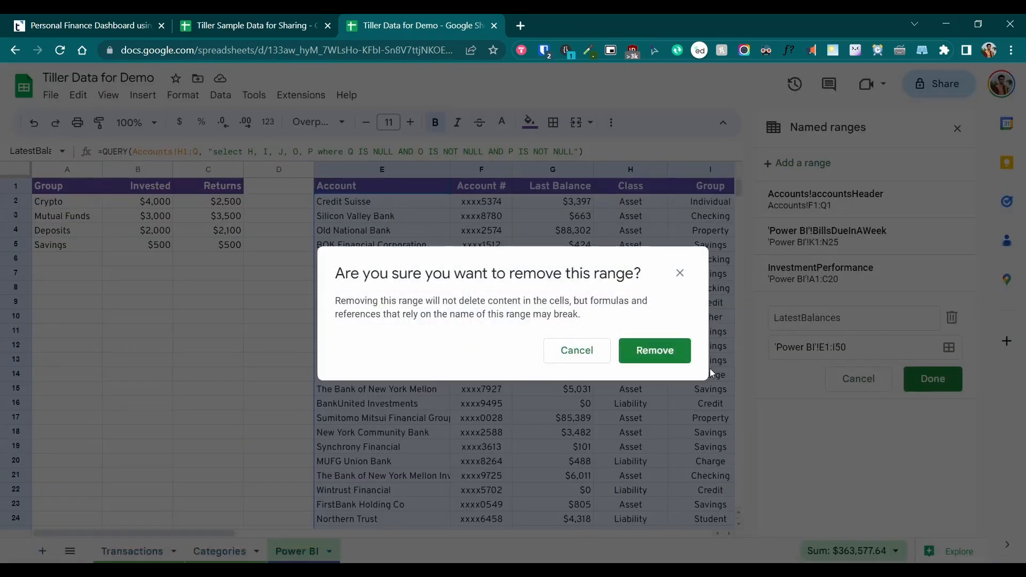
pyautogui.click(661, 350)
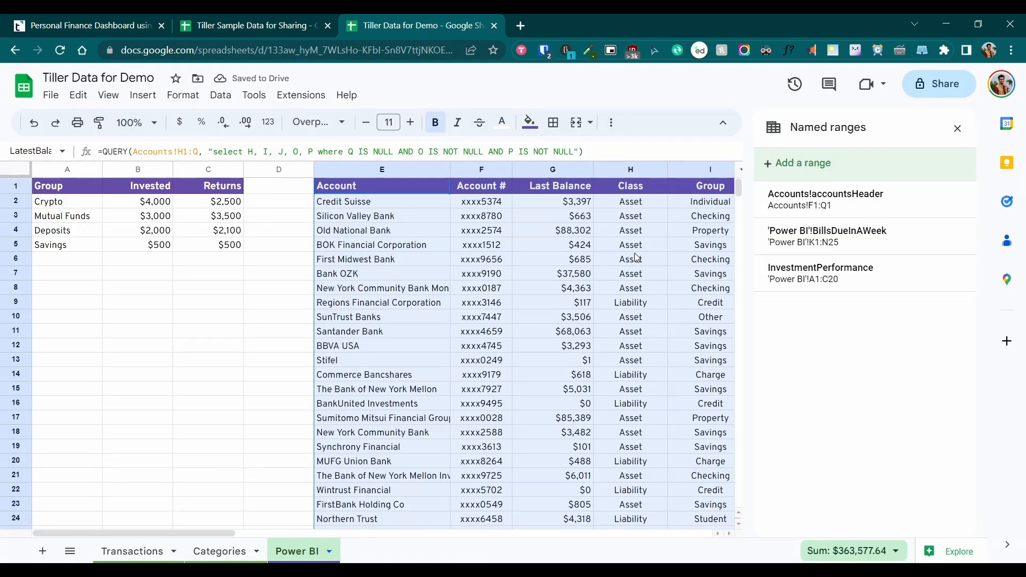
pyautogui.click(816, 169)
pyautogui.hotkey('ctrl', 'v')
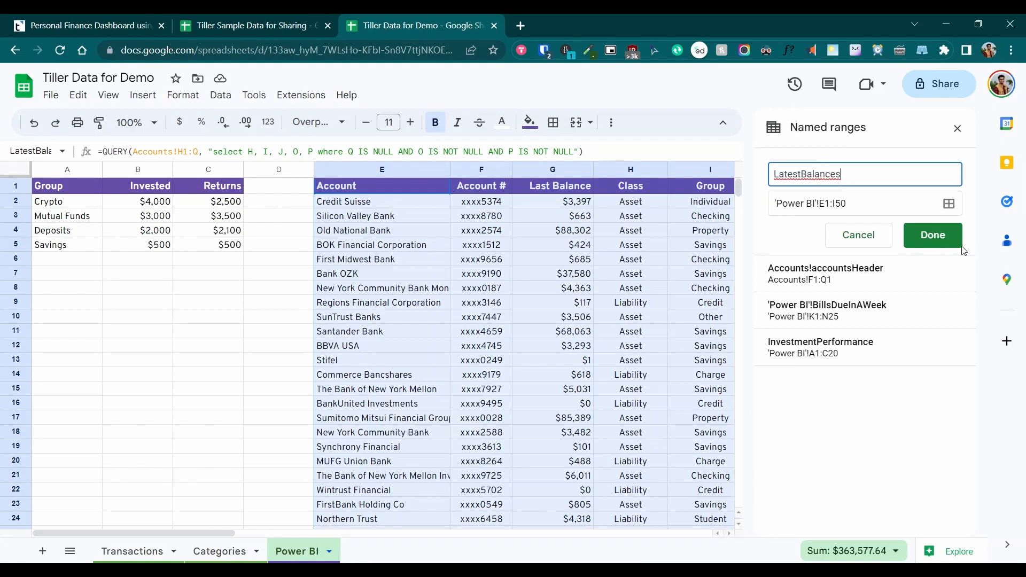
pyautogui.click(945, 238)
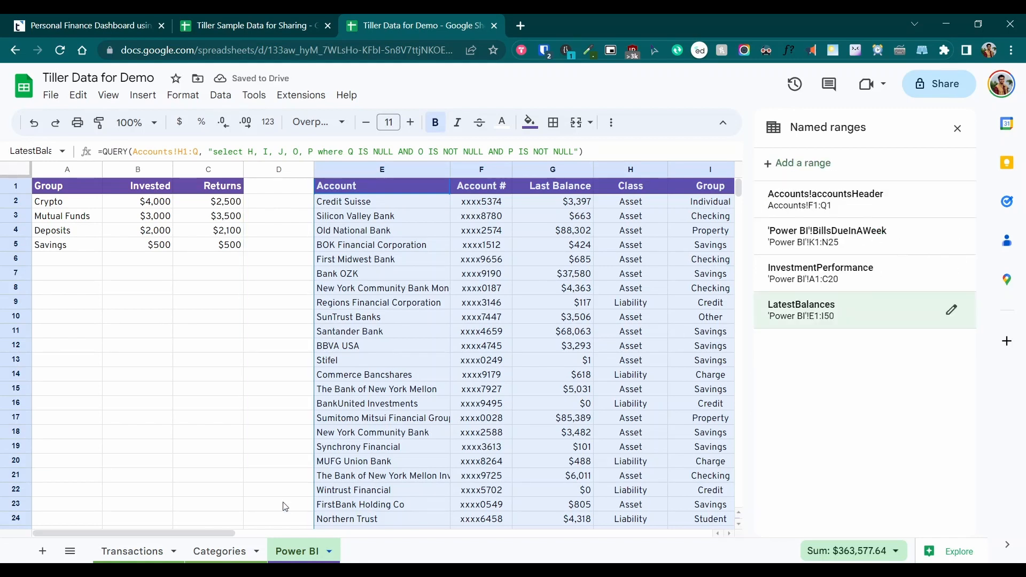
pyautogui.moveTo(193, 534); pyautogui.dragTo(397, 525)
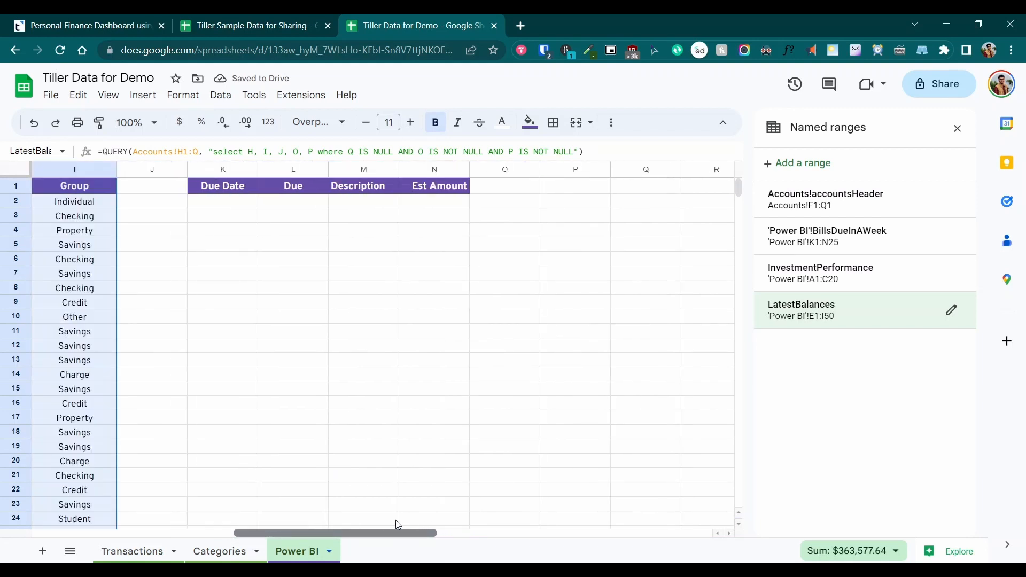
# Replace the sheet-prefixed BillsDueInAWeek range with a plain BillsDueInAWeek range covering K1:N25
pyautogui.moveTo(882, 232)
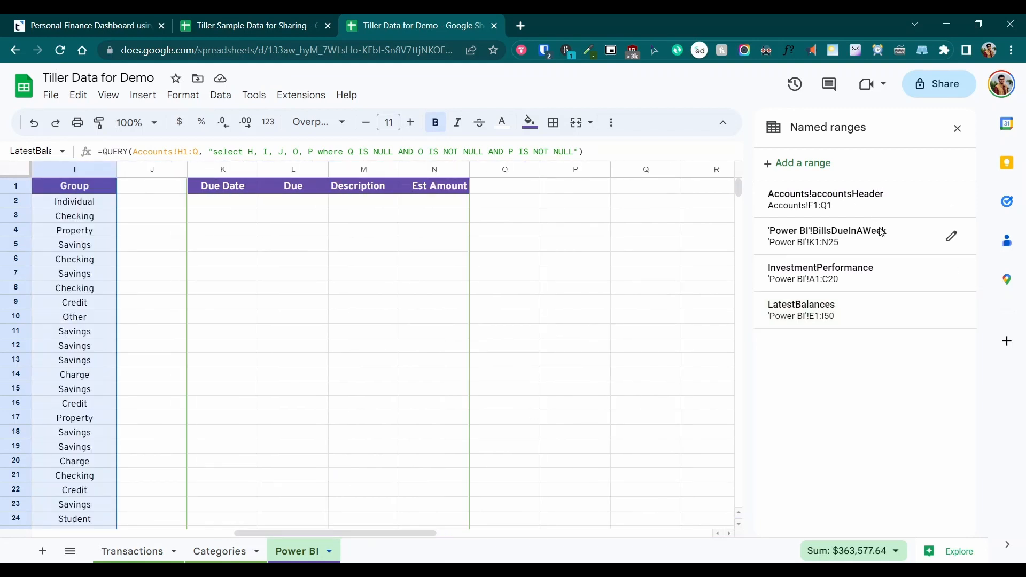
pyautogui.click(952, 237)
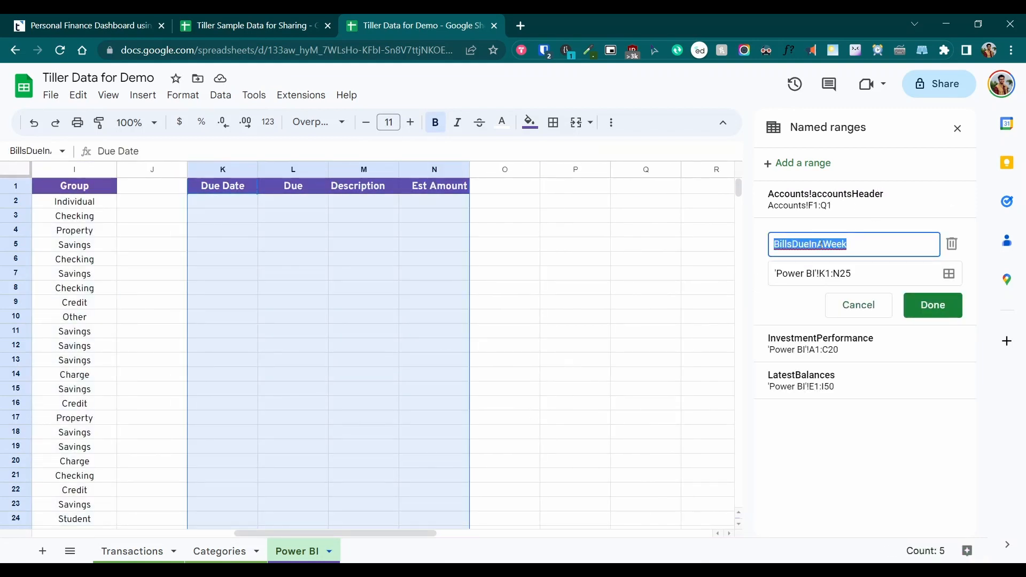
pyautogui.click(952, 244)
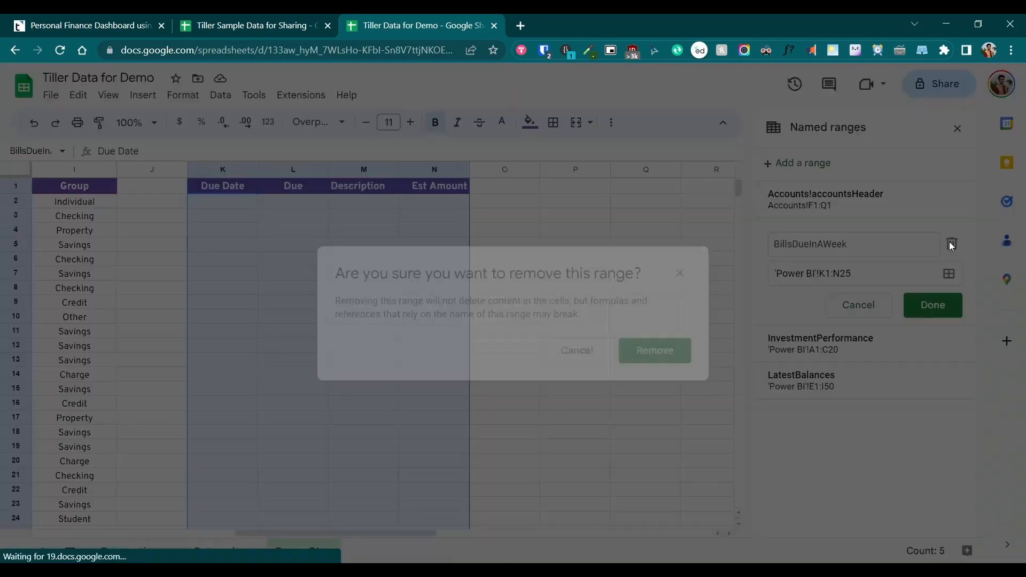
pyautogui.click(666, 352)
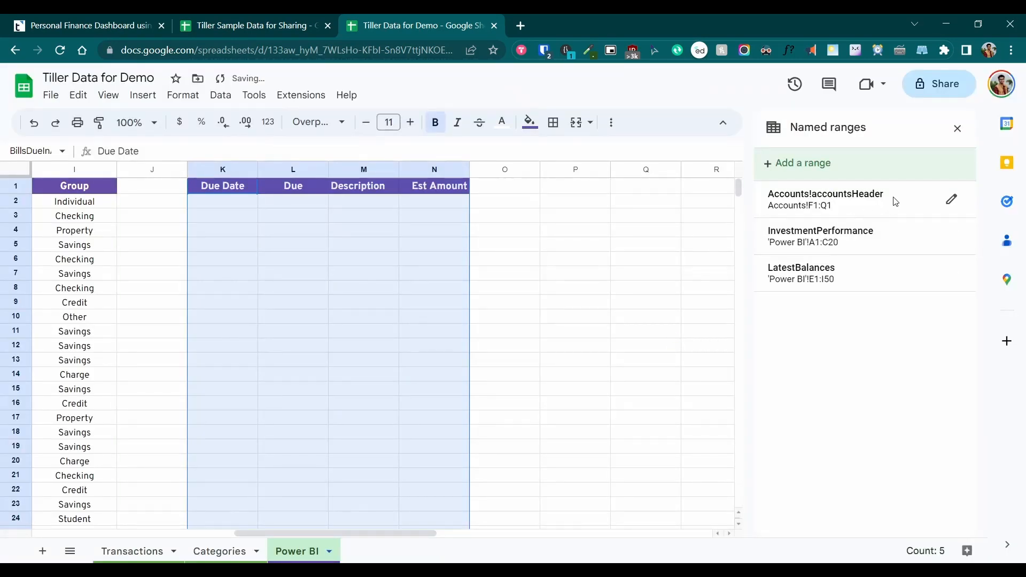
pyautogui.click(816, 174)
pyautogui.hotkey('ctrl', 'v')
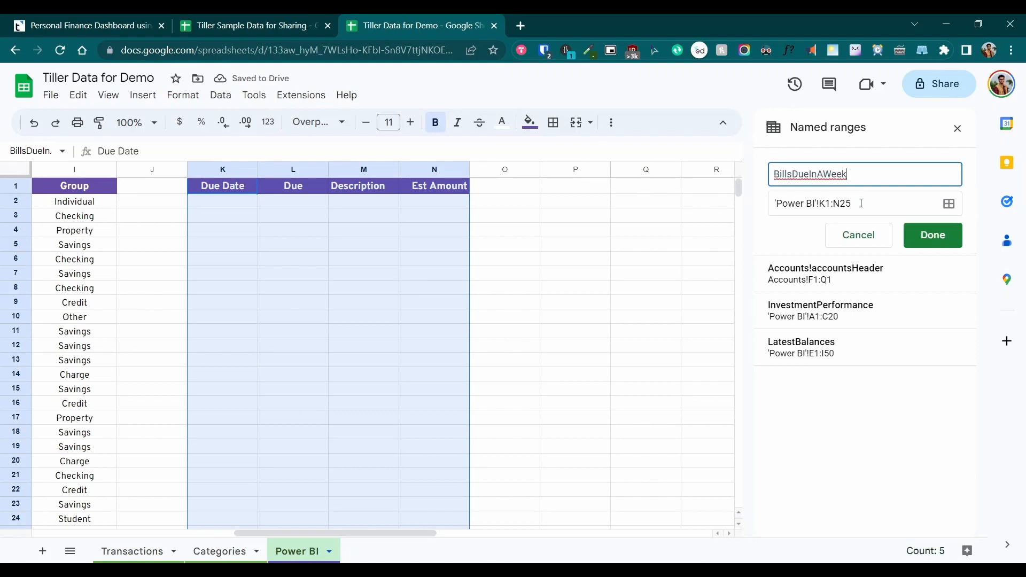
pyautogui.click(925, 239)
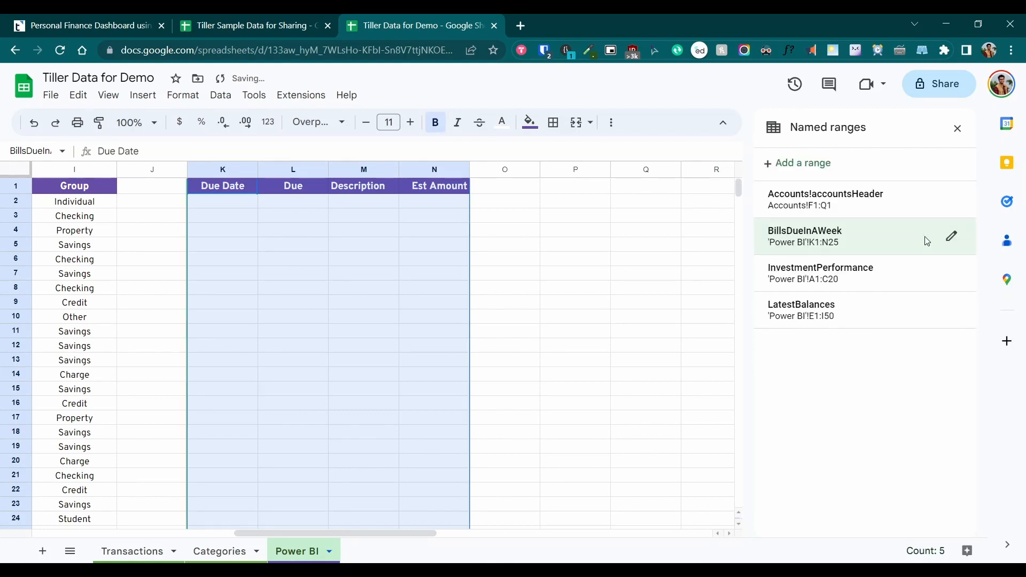
pyautogui.moveTo(275, 533); pyautogui.dragTo(42, 532)
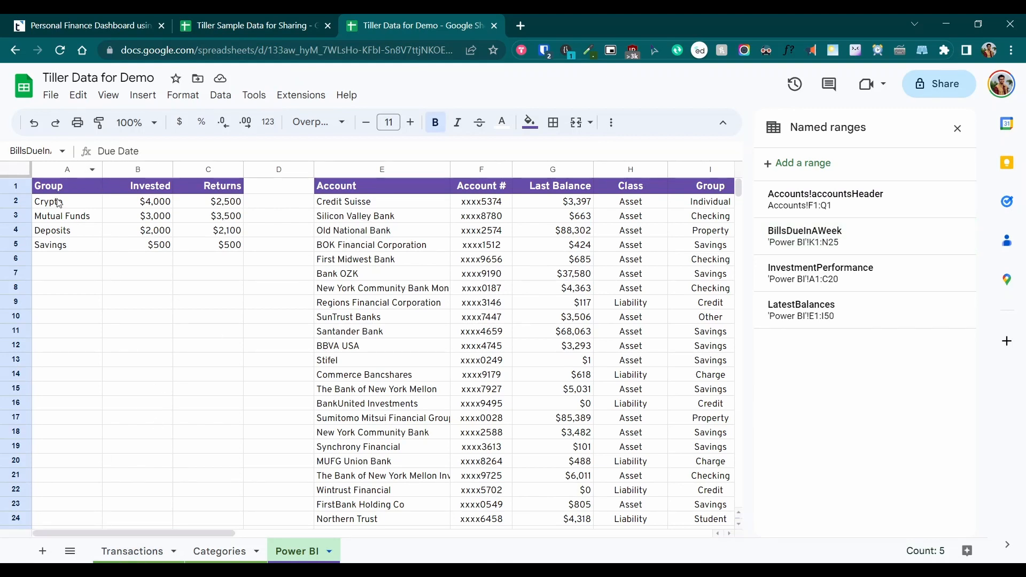
pyautogui.moveTo(63, 191); pyautogui.dragTo(235, 246)
pyautogui.click(168, 290)
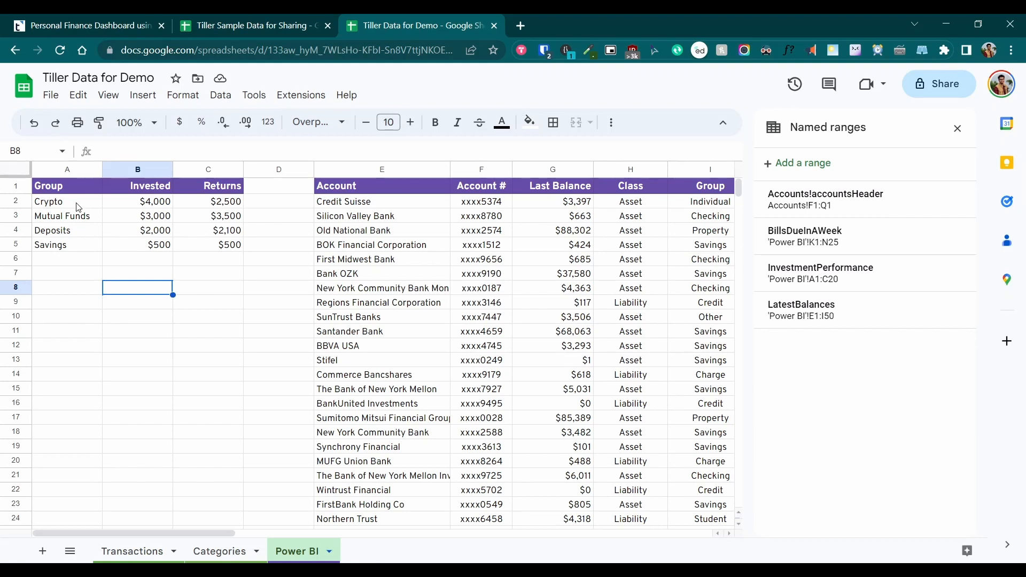
pyautogui.click(141, 203)
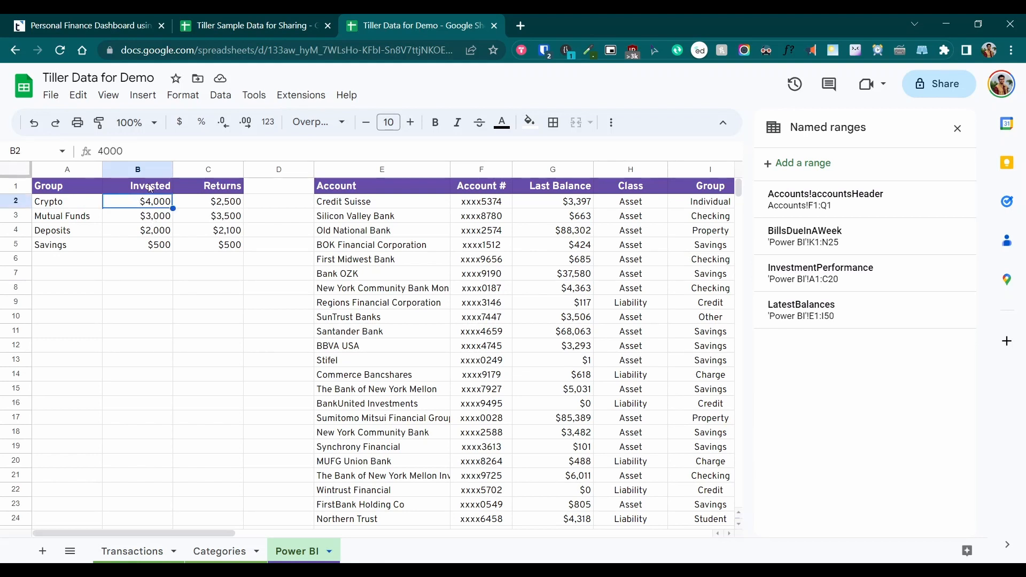
pyautogui.moveTo(151, 207); pyautogui.dragTo(229, 244)
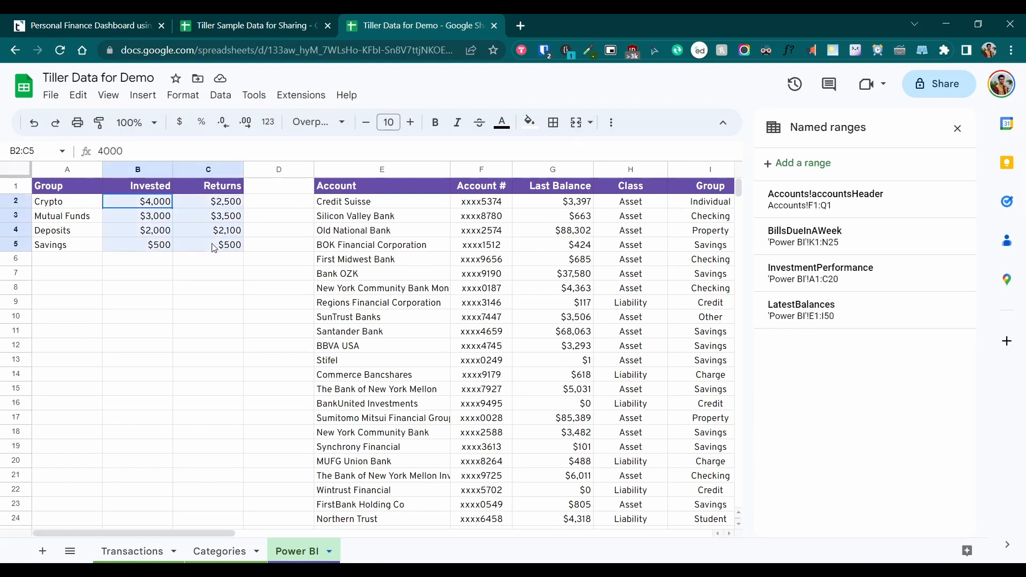
pyautogui.click(153, 220)
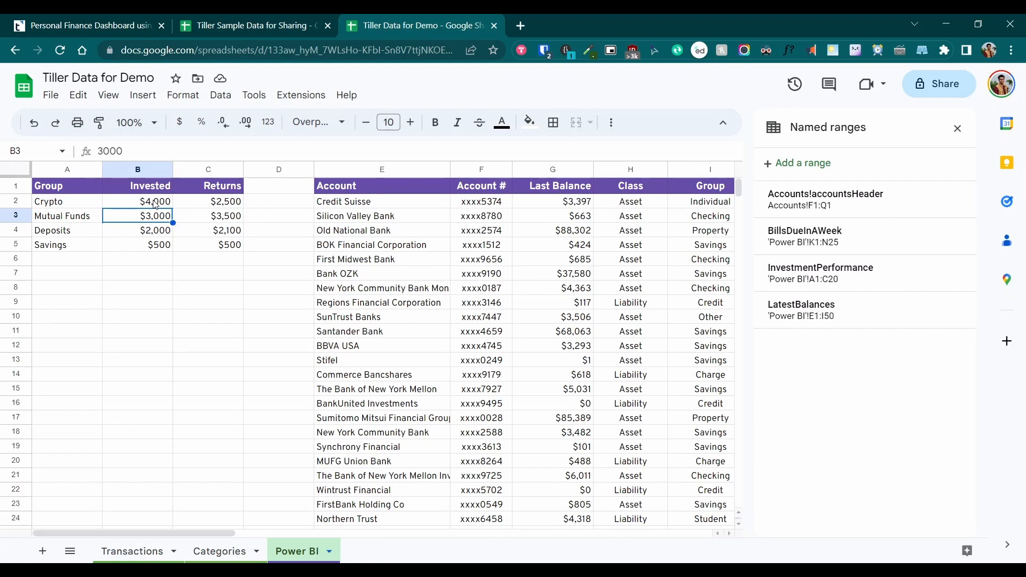
pyautogui.click(155, 203)
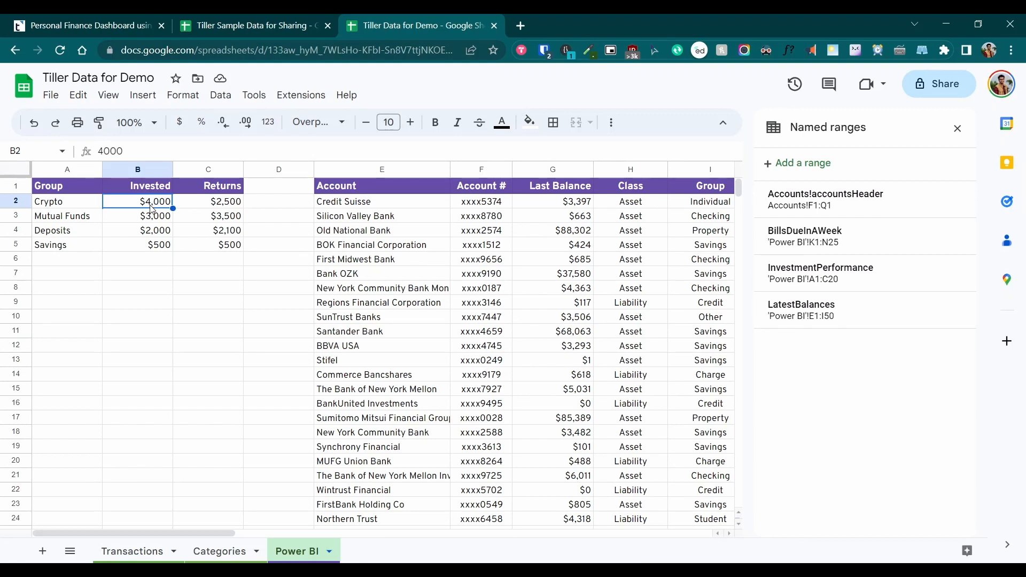
pyautogui.click(390, 196)
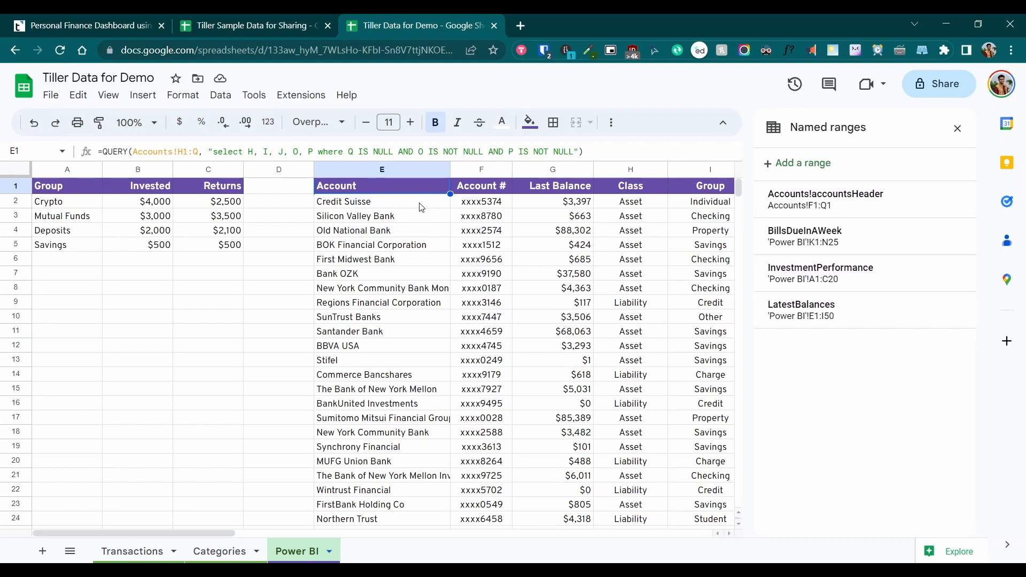
pyautogui.moveTo(419, 202); pyautogui.dragTo(481, 216)
pyautogui.keyDown('shift'); pyautogui.click(648, 380); pyautogui.keyUp('shift')
pyautogui.click(690, 348)
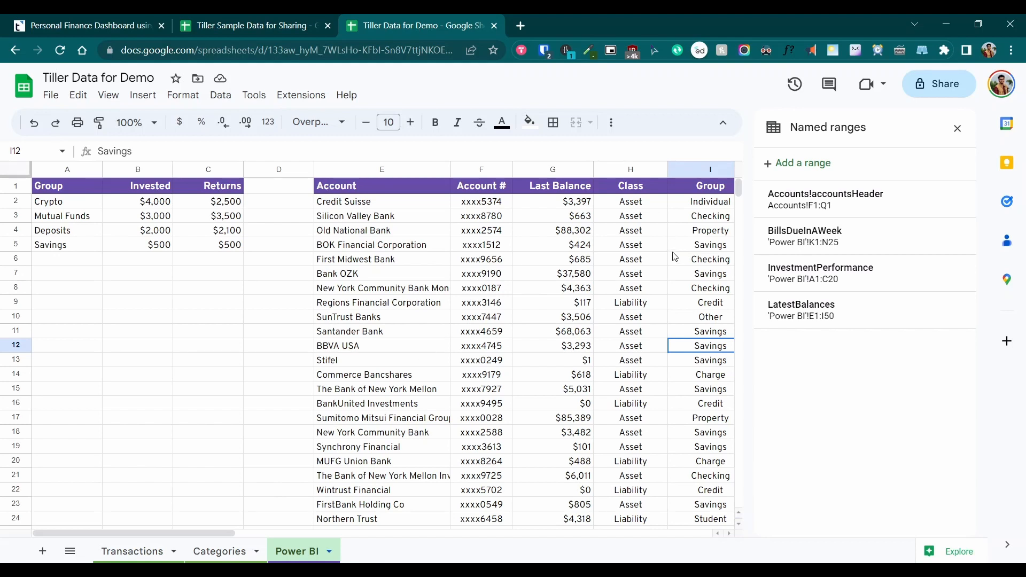
pyautogui.click(711, 206)
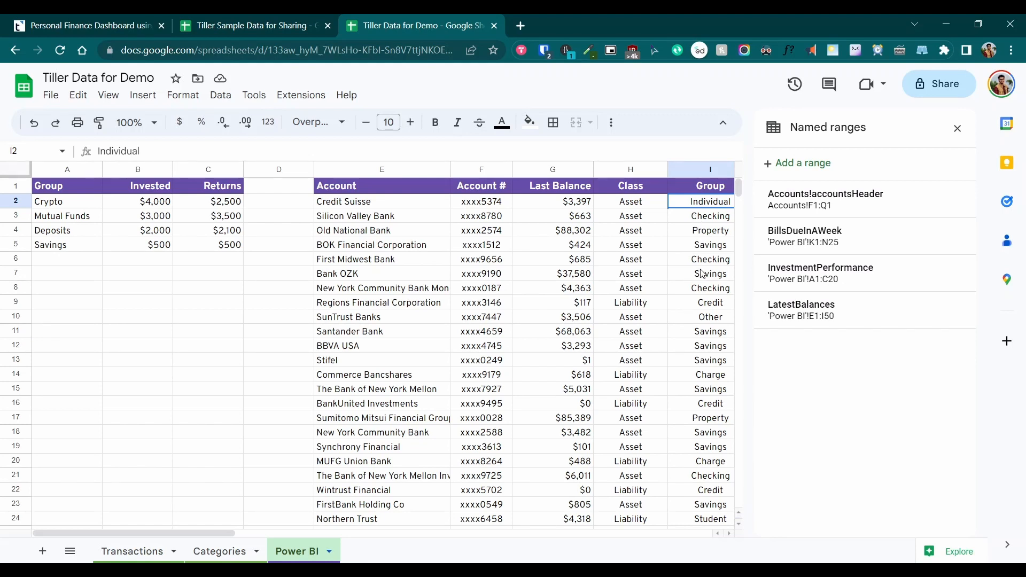
# Set Credit Suisse's group in Accounts cell C2 to Individual and check the Power BI sheet
pyautogui.click(72, 554)
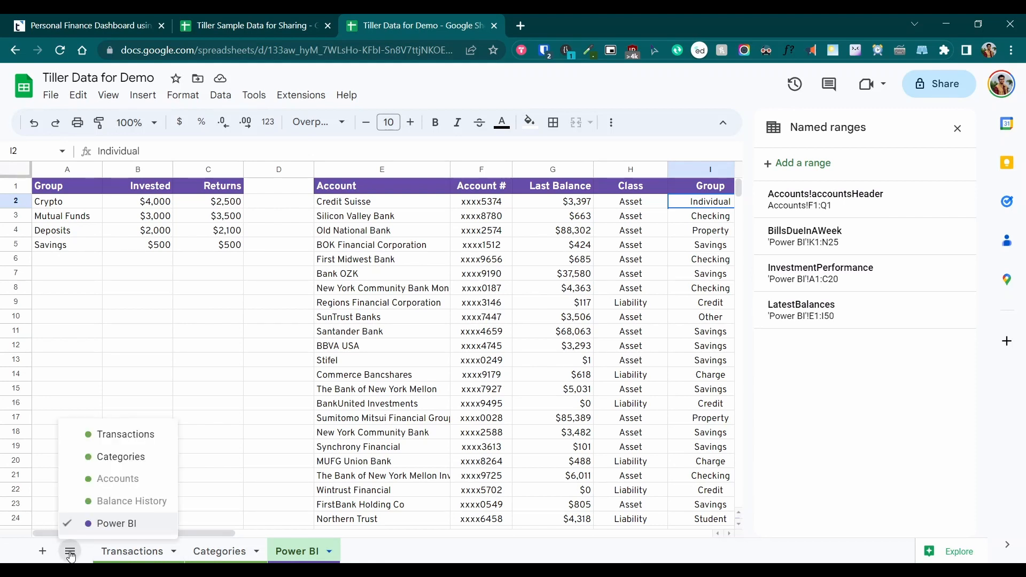
pyautogui.click(122, 479)
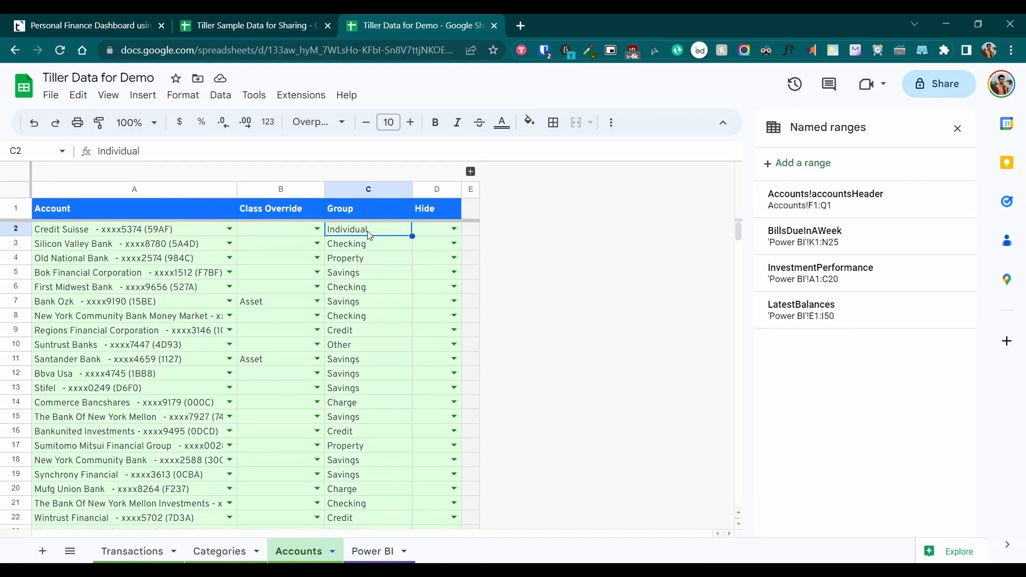
pyautogui.press('Delete')
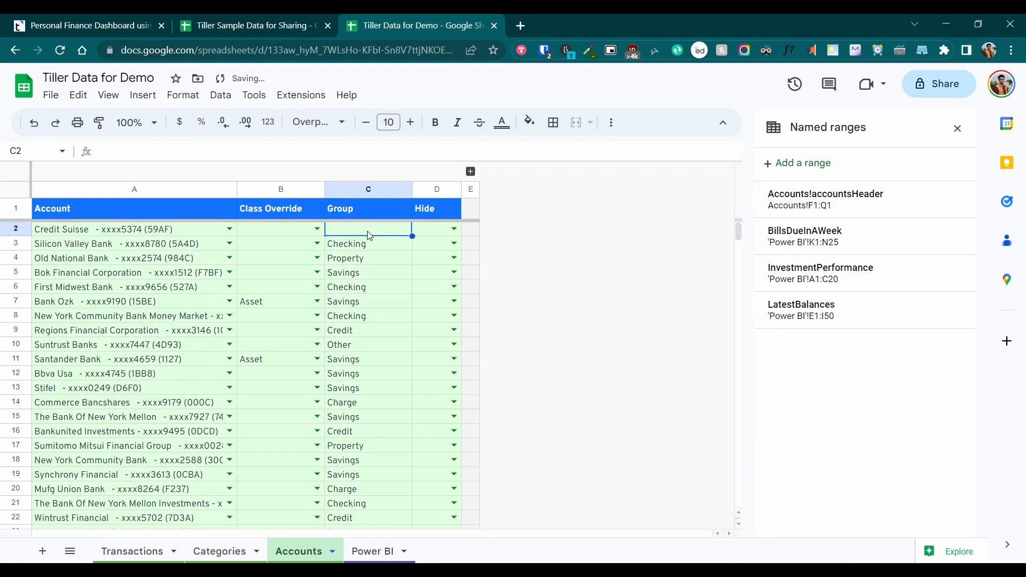
pyautogui.click(371, 554)
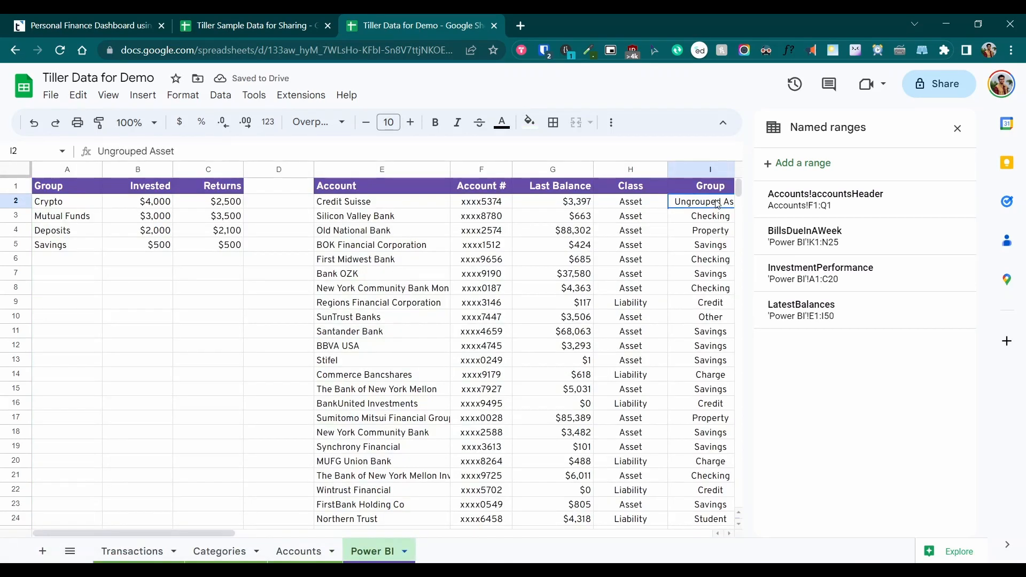
pyautogui.click(957, 128)
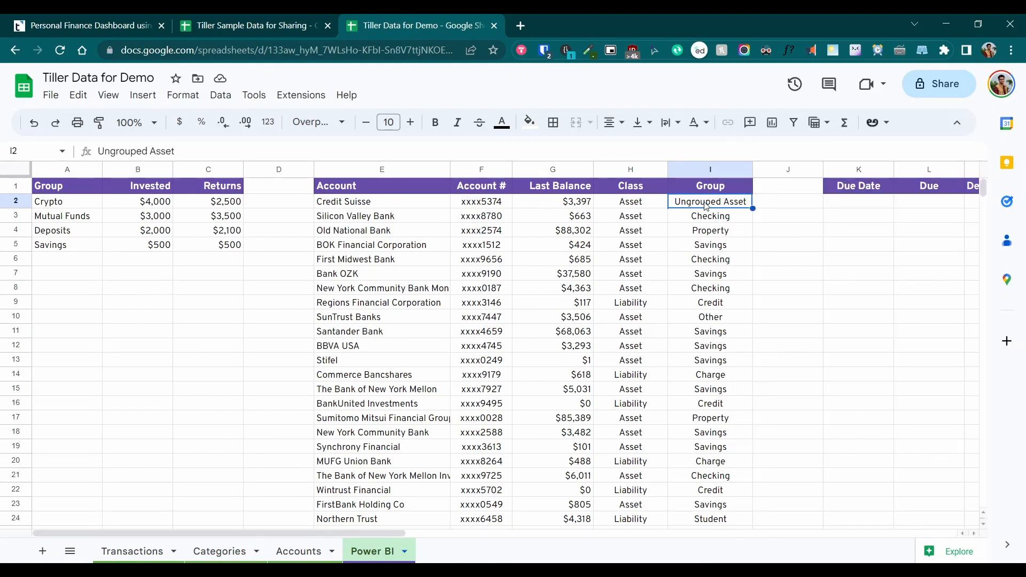
pyautogui.click(655, 206)
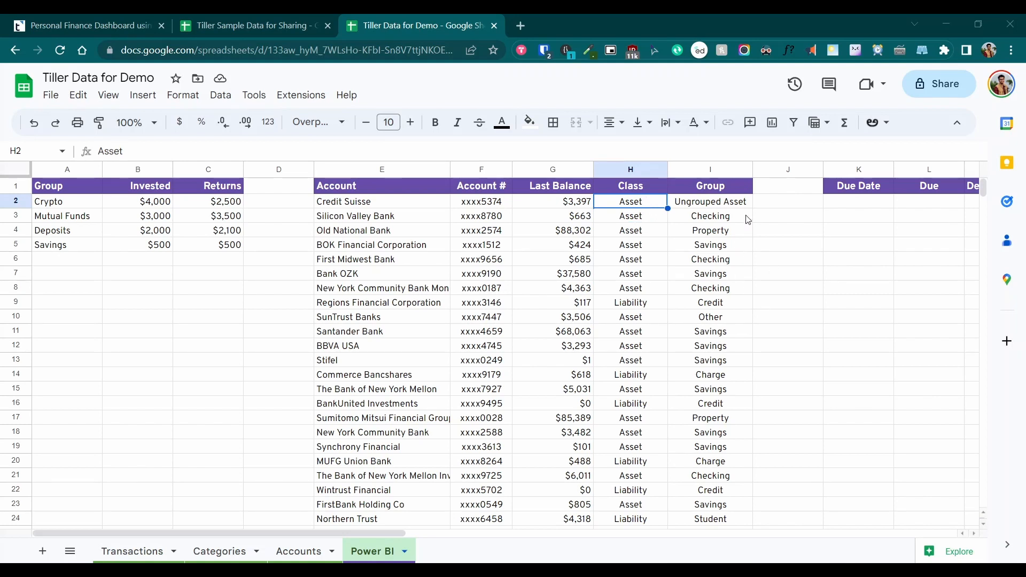
pyautogui.click(703, 207)
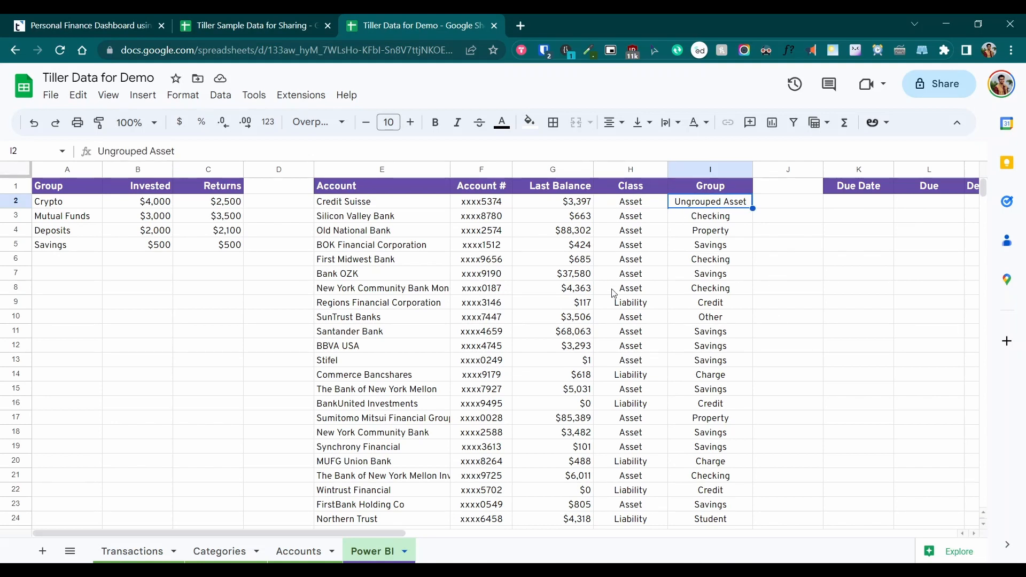
pyautogui.click(306, 551)
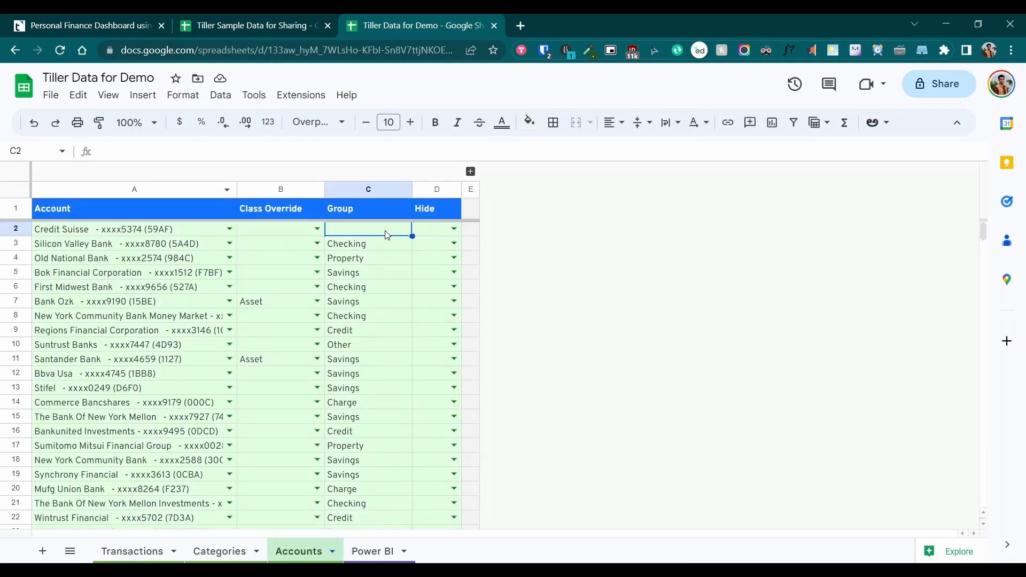
pyautogui.write('Individual')
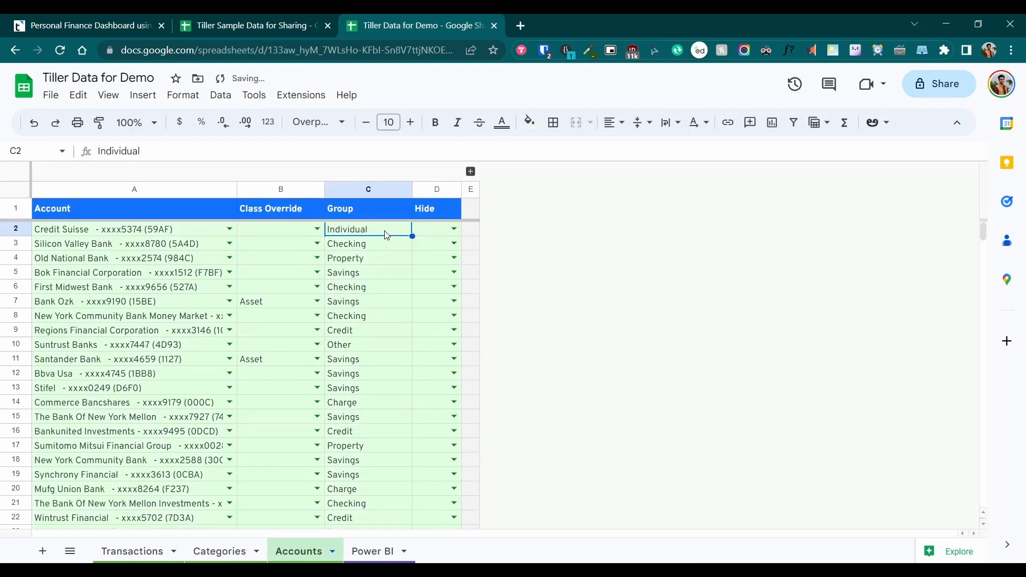
pyautogui.click(365, 551)
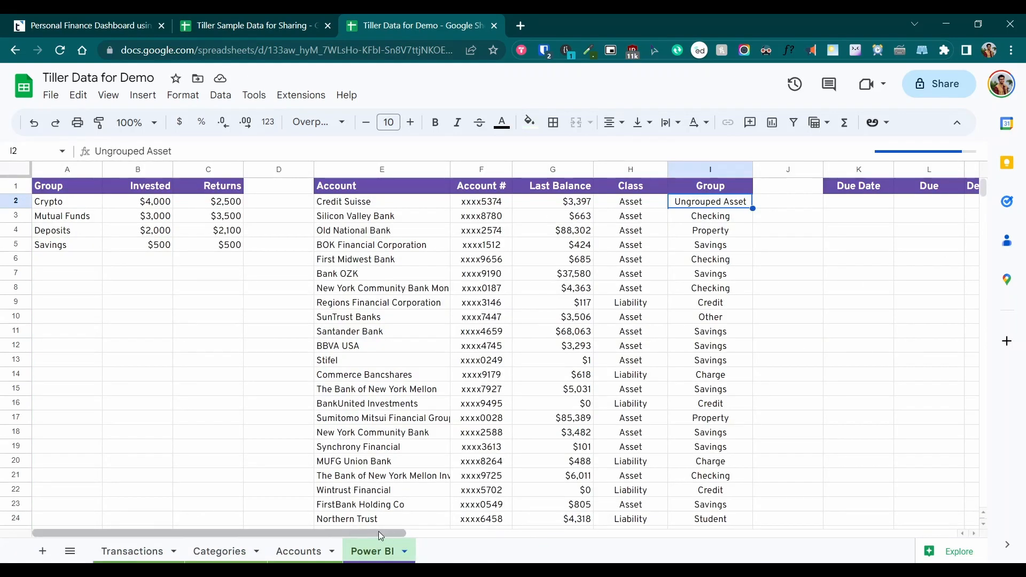
# Inspect the bills-due formula in cell K2 and its K2:M6 range on the Power BI sheet
pyautogui.moveTo(398, 534); pyautogui.dragTo(494, 538)
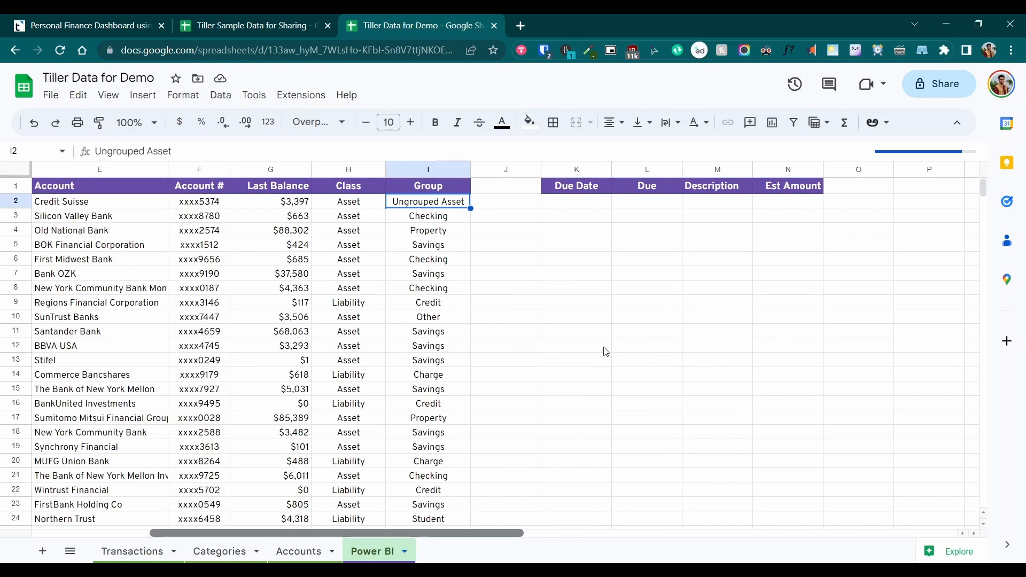
pyautogui.click(571, 205)
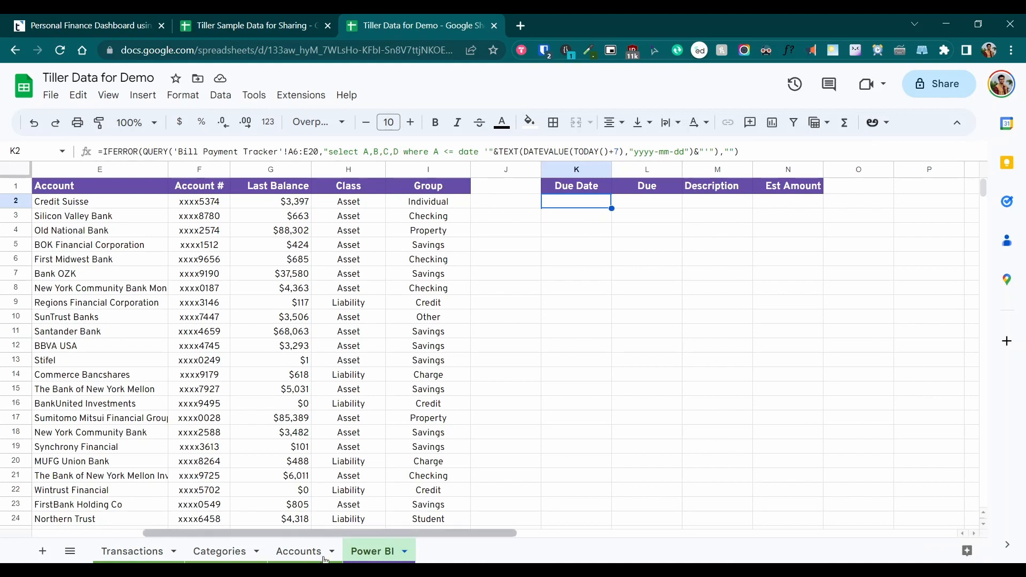
pyautogui.click(70, 551)
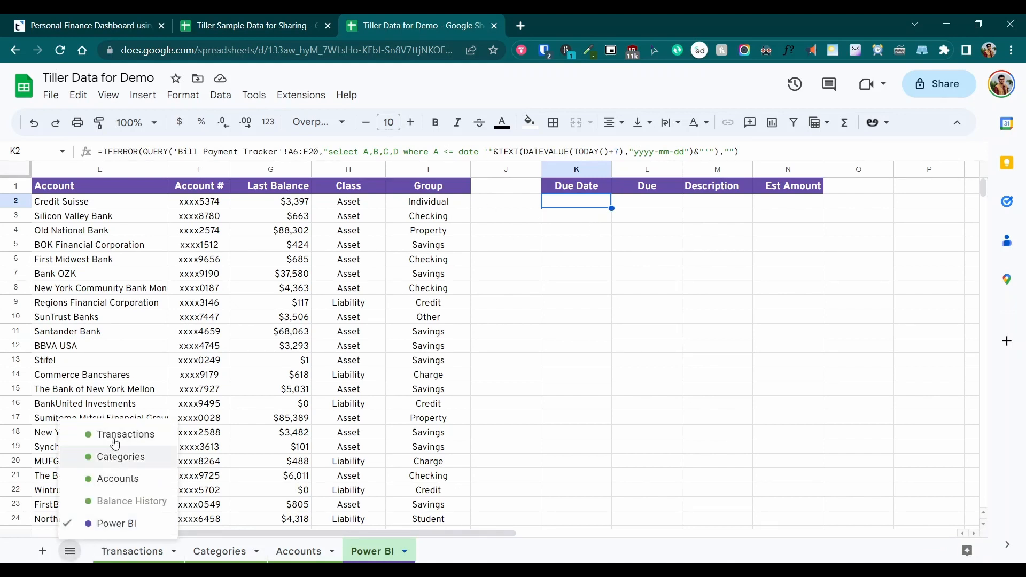
pyautogui.click(69, 556)
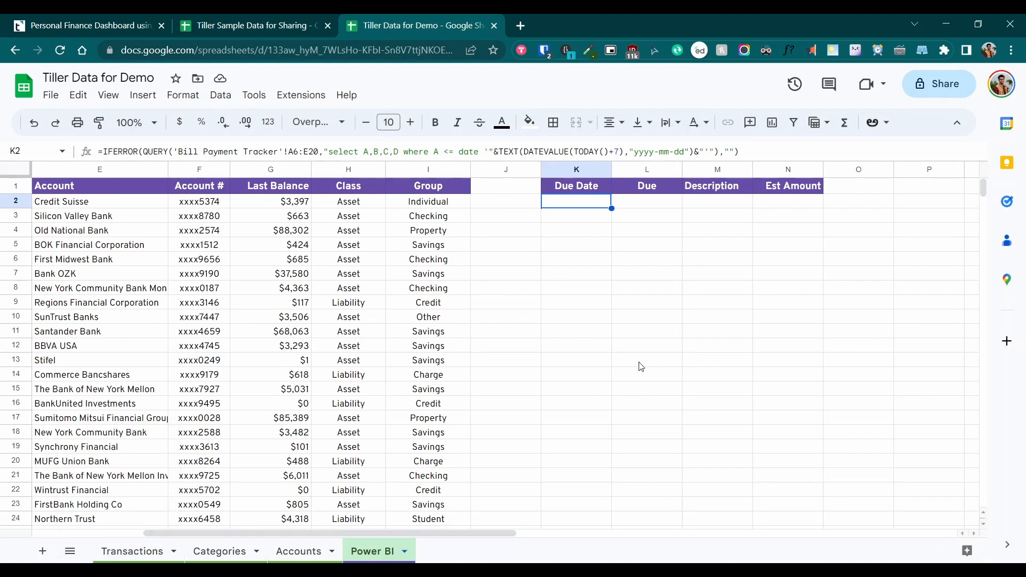
pyautogui.keyDown('shift'); pyautogui.click(751, 264); pyautogui.keyUp('shift')
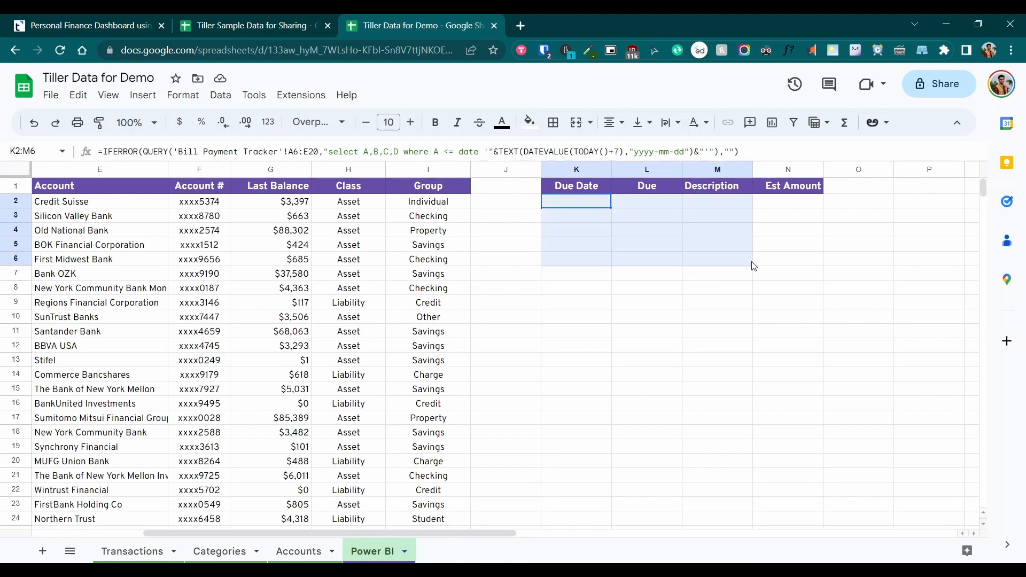
pyautogui.click(582, 203)
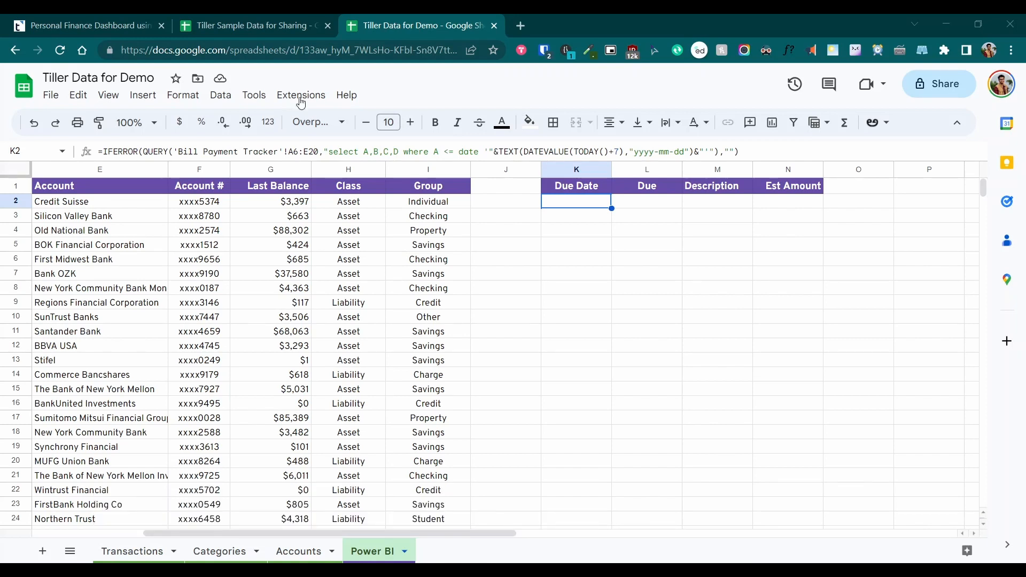
pyautogui.click(77, 29)
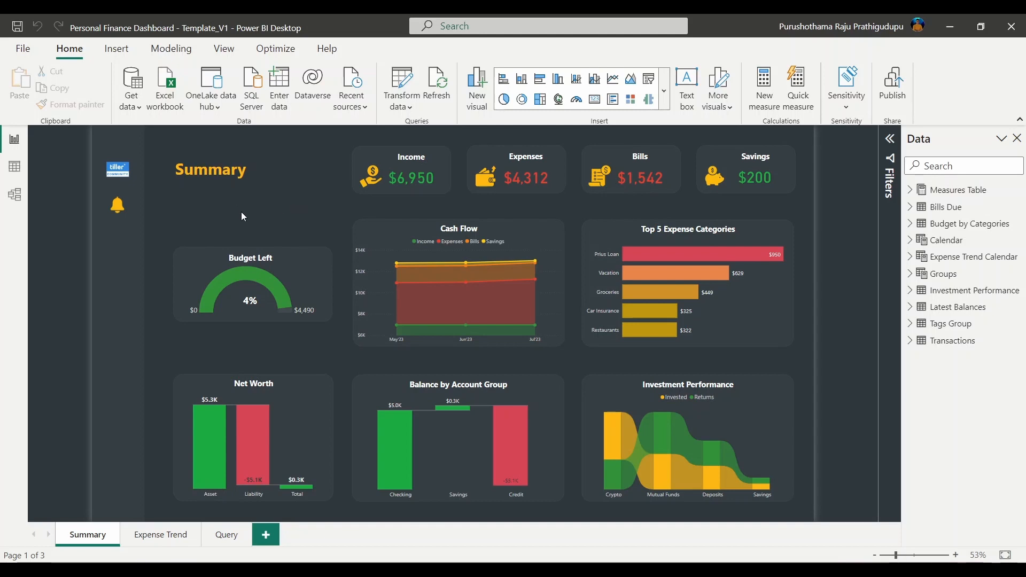
# Save the report as 'Personal Finance Dashboard - Demo.pbix', replacing the existing file
pyautogui.click(22, 51)
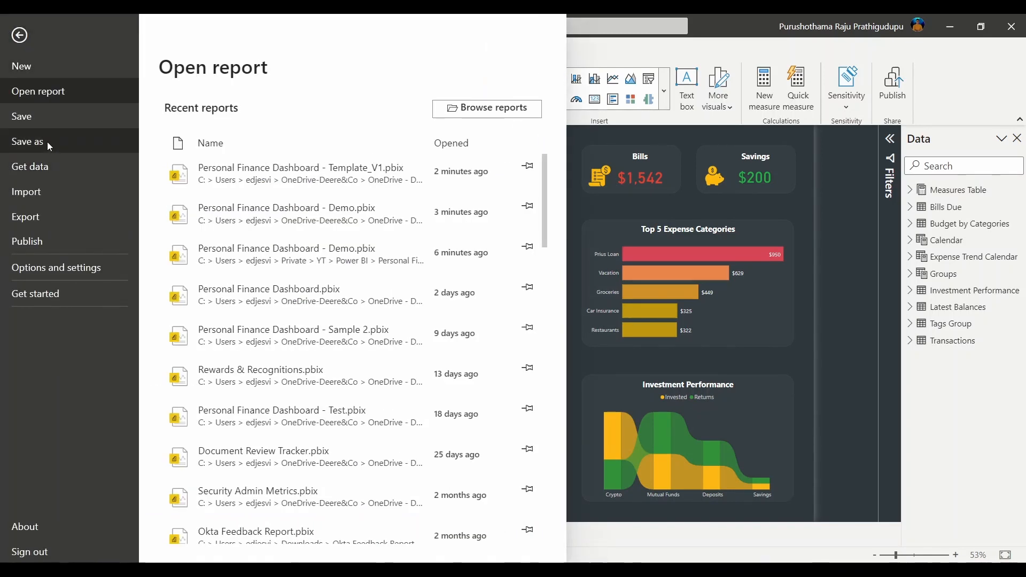
pyautogui.press('Escape')
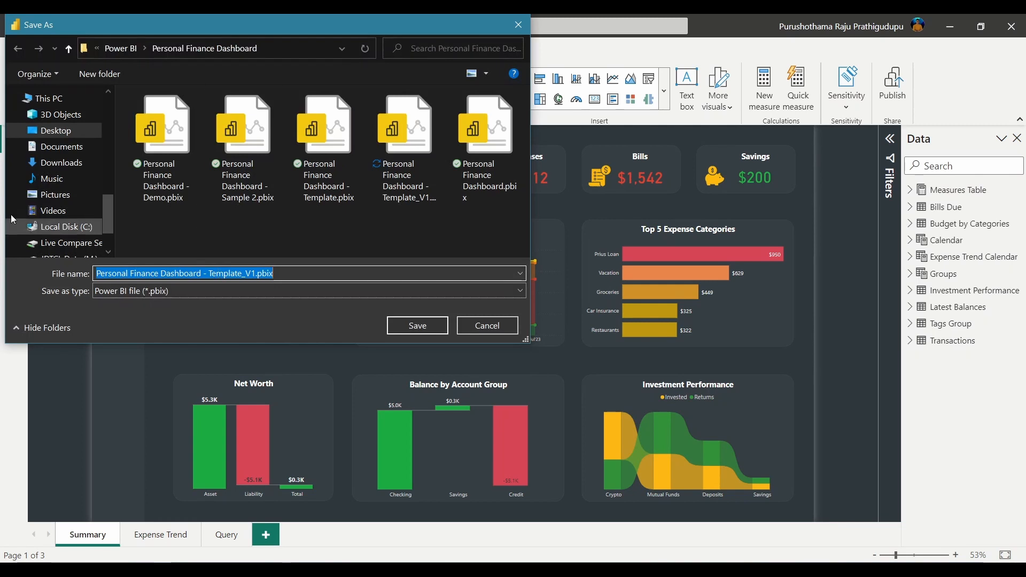
pyautogui.click(256, 273)
pyautogui.press('BackSpace')
pyautogui.press('BackSpace')
pyautogui.press('BackSpace')
pyautogui.press('BackSpace')
pyautogui.press('BackSpace')
pyautogui.press('BackSpace')
pyautogui.press('BackSpace')
pyautogui.press('BackSpace')
pyautogui.press('BackSpace')
pyautogui.press('BackSpace')
pyautogui.press('BackSpace')
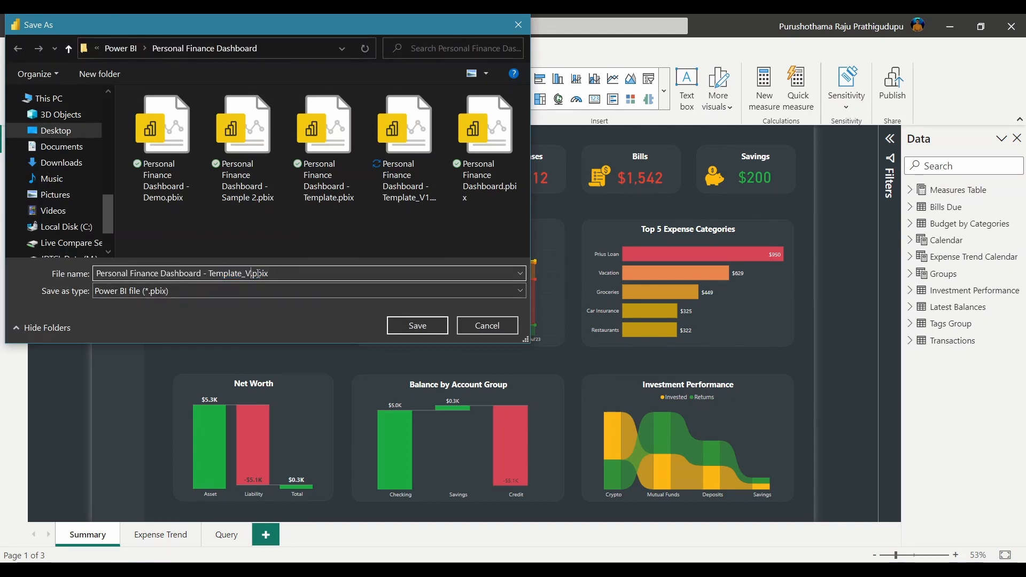
pyautogui.press('BackSpace')
pyautogui.press('BackSpace')
pyautogui.press('BackSpace')
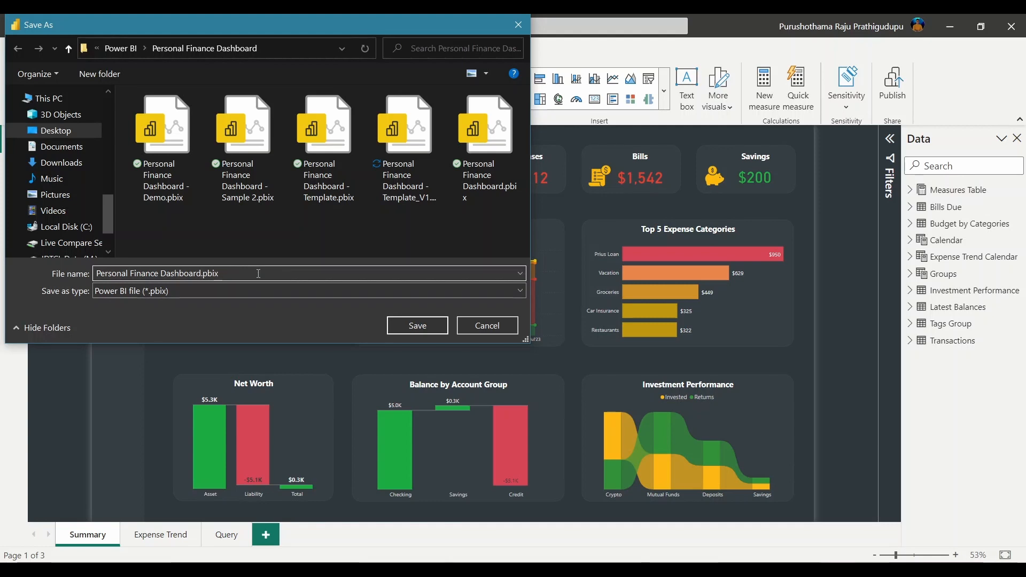
pyautogui.write('- D')
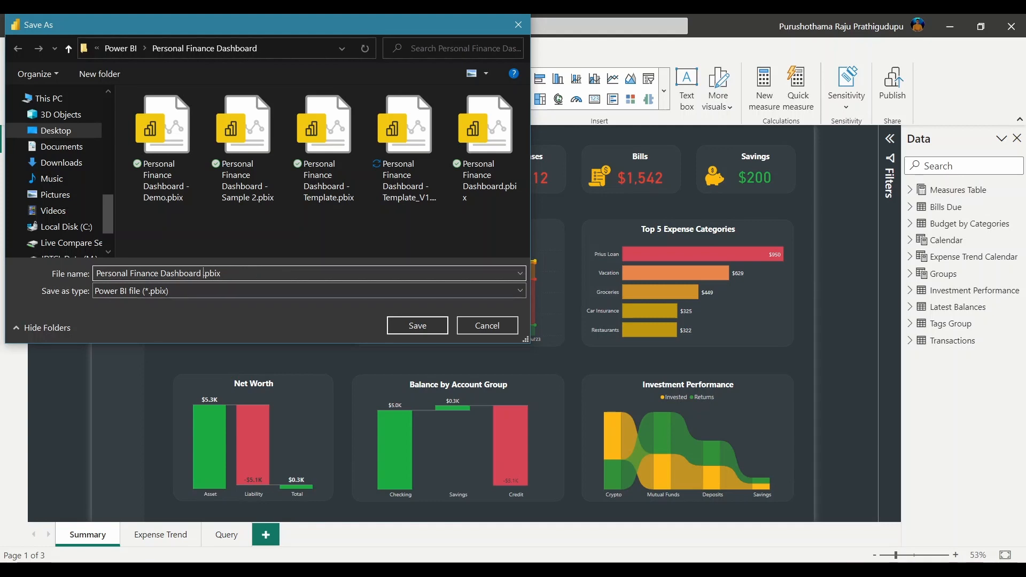
pyautogui.write('emo')
pyautogui.click(418, 326)
pyautogui.click(549, 297)
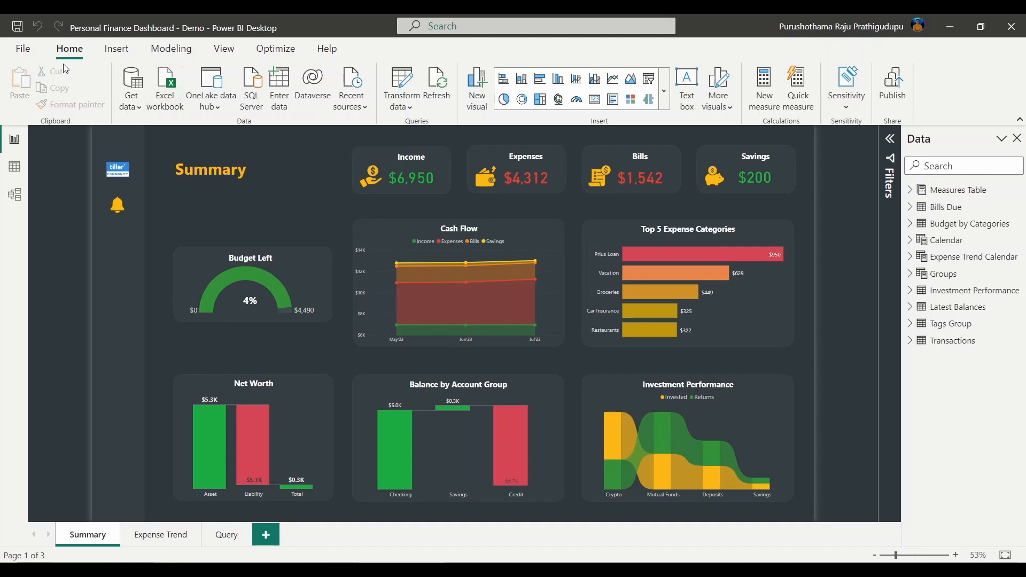
# Open Power Query Editor on the Transactions query's Source step, with the cursor inside the GoogleSheets.Contents URL
pyautogui.click(409, 83)
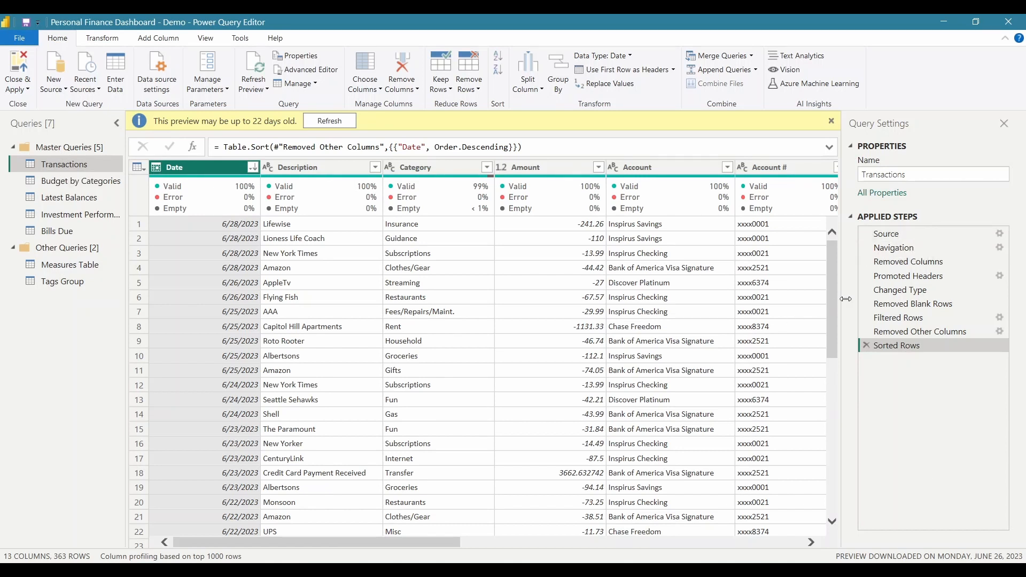
pyautogui.click(900, 233)
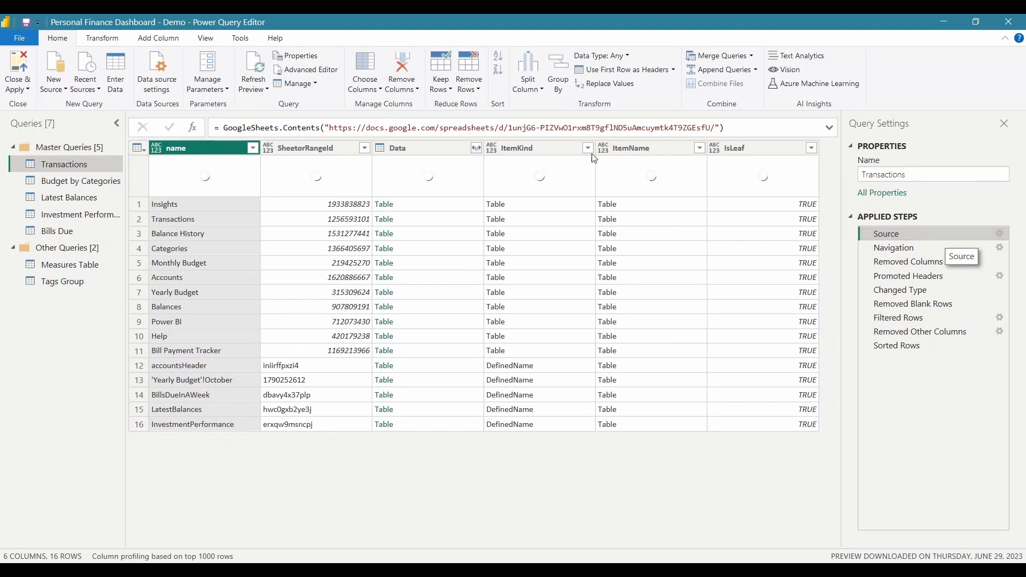
pyautogui.click(322, 129)
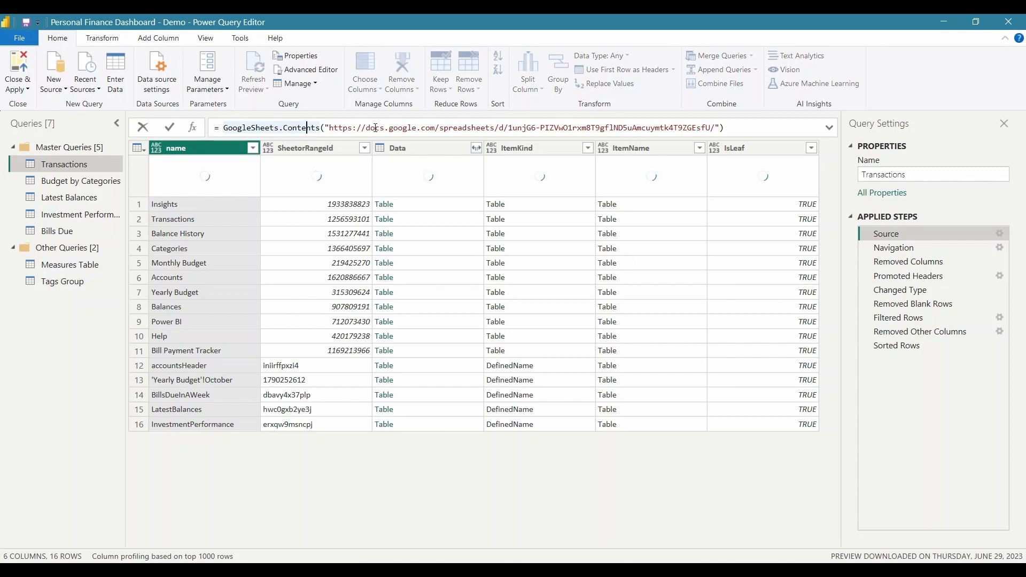
pyautogui.click(325, 129)
pyautogui.press('Right')
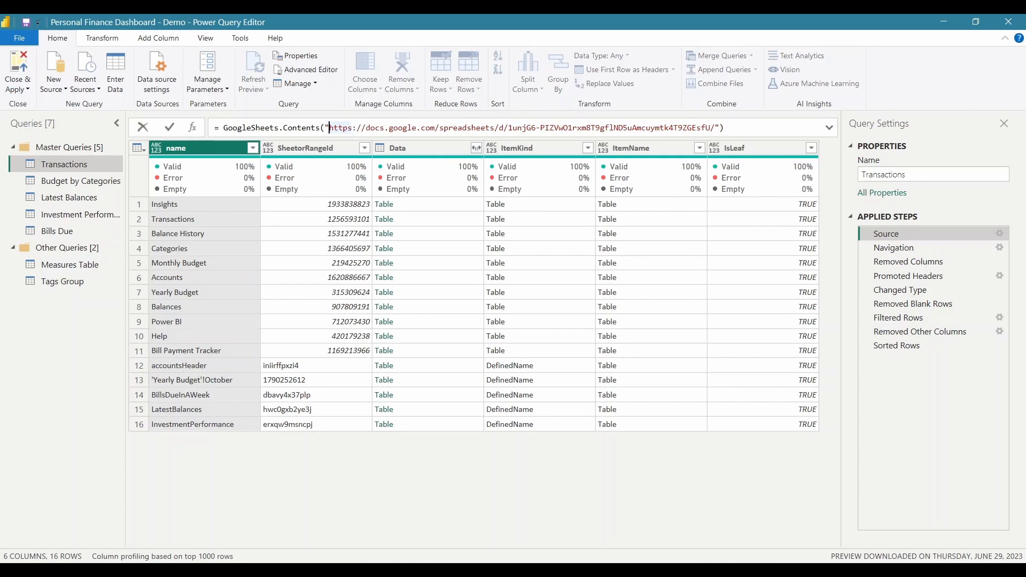
pyautogui.click(107, 534)
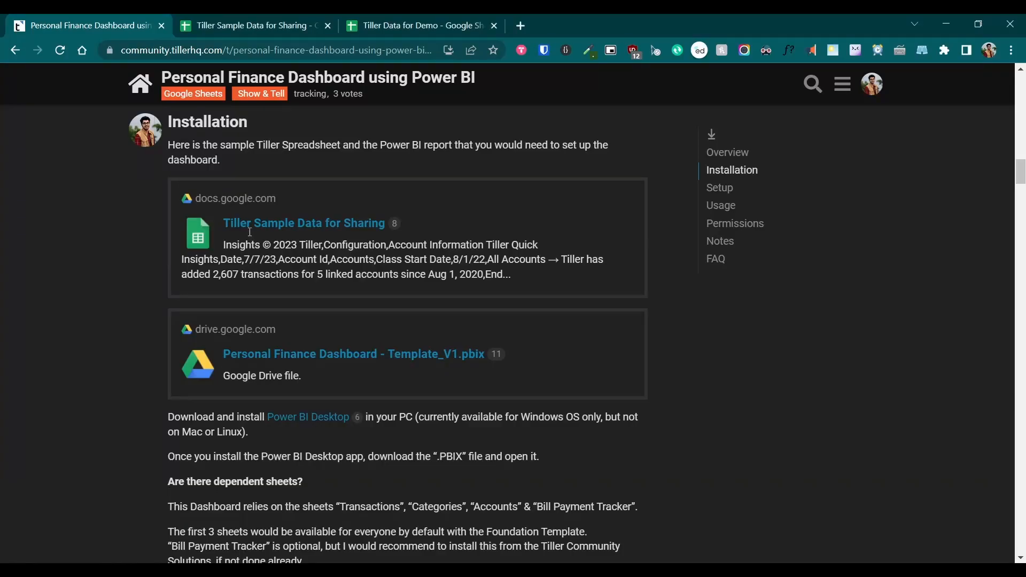
# Select the Tiller Data for Demo spreadsheet's web address, then return to the Transactions source formula
pyautogui.click(421, 30)
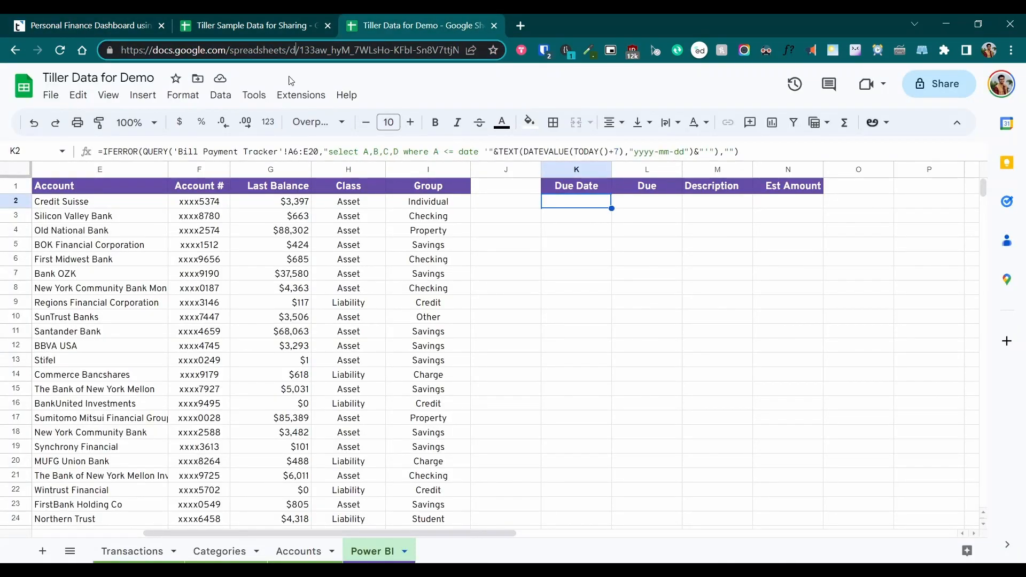
pyautogui.click(320, 51)
pyautogui.hotkey('ctrl', 'c')
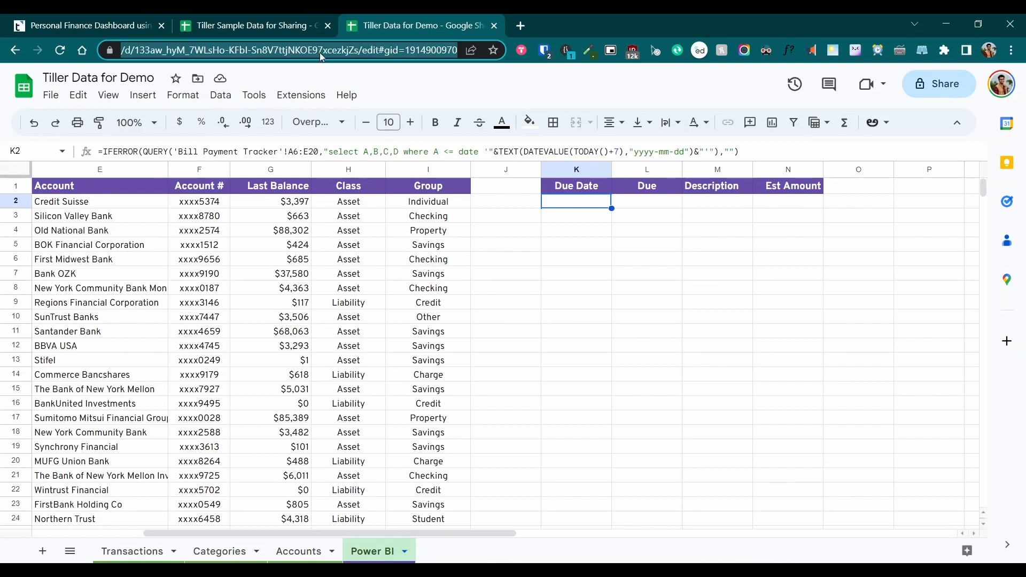
pyautogui.click(153, 571)
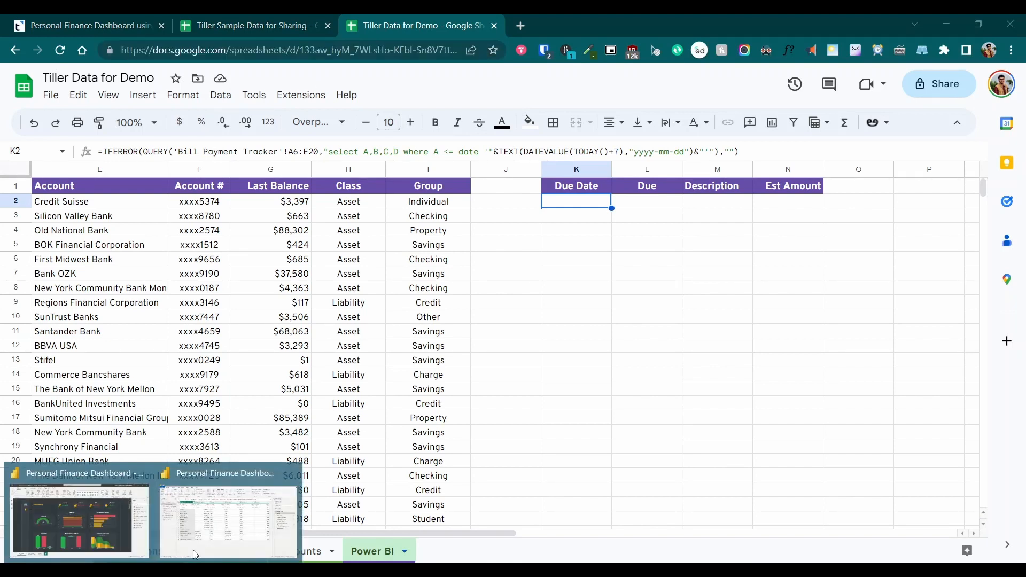
pyautogui.click(233, 524)
pyautogui.click(330, 127)
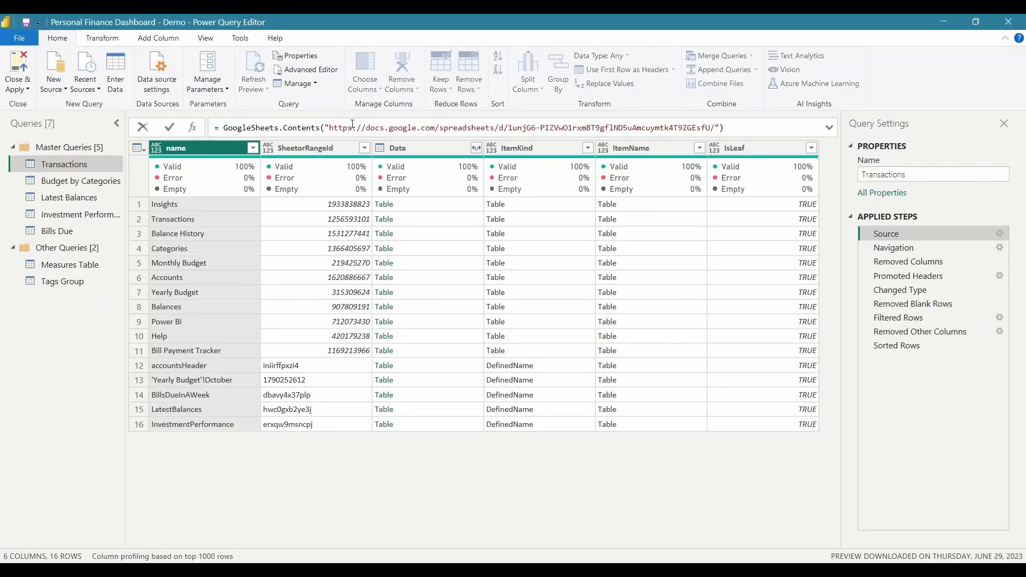
pyautogui.keyDown('shift'); pyautogui.click(716, 128); pyautogui.keyUp('shift')
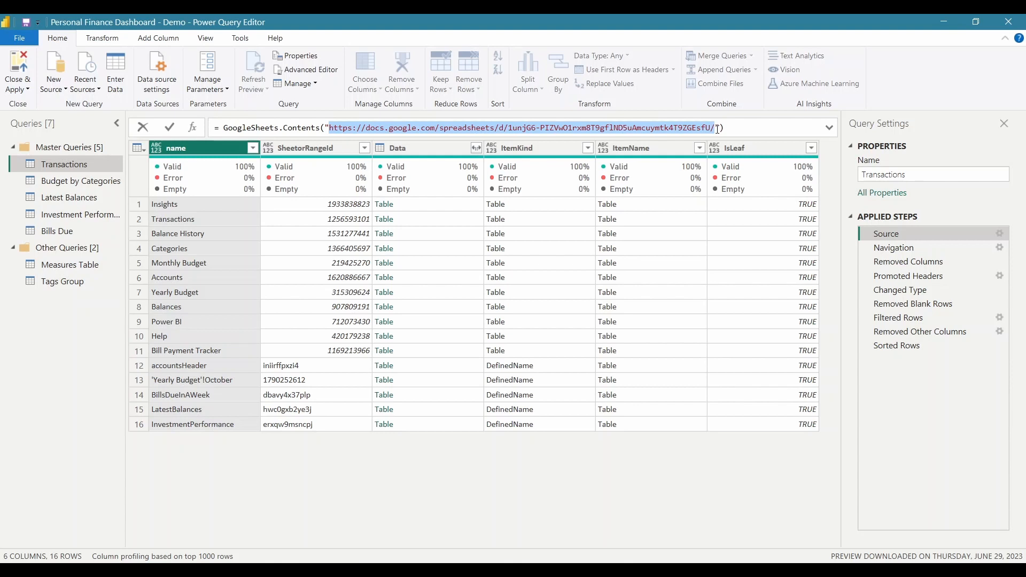
pyautogui.press('BackSpace')
pyautogui.hotkey('ctrl', 'v')
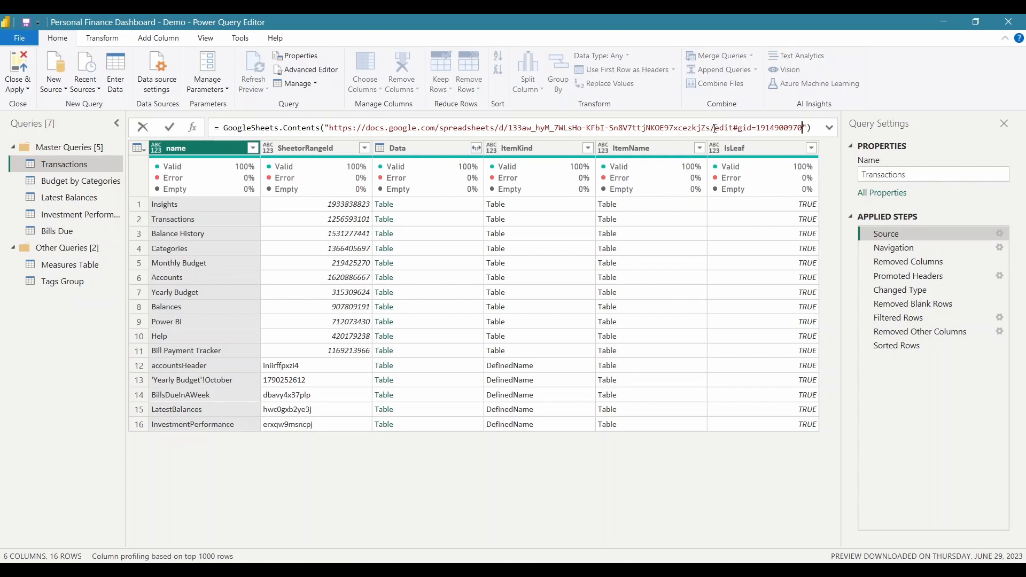
pyautogui.keyDown('shift'); pyautogui.click(715, 127); pyautogui.keyUp('shift')
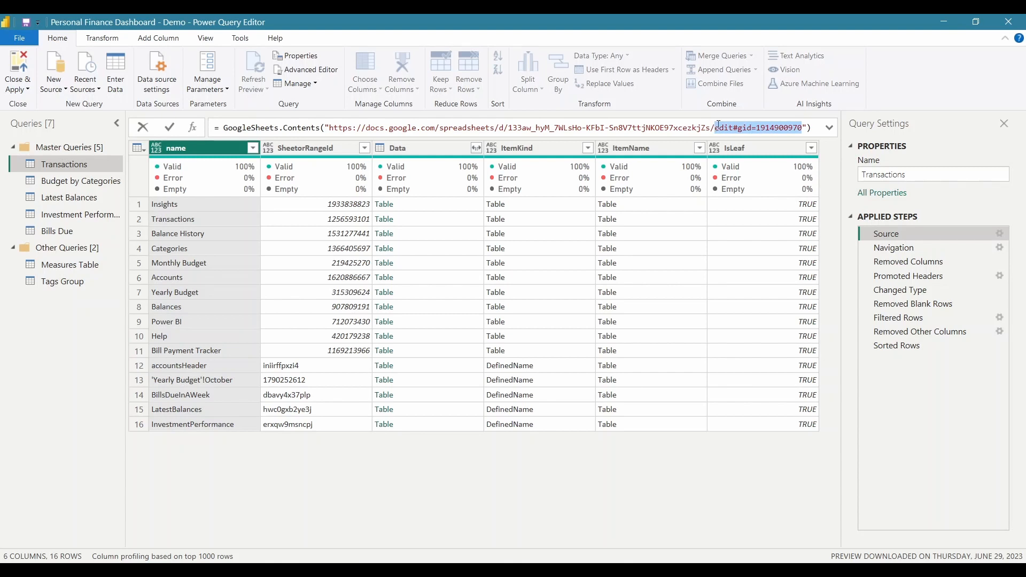
pyautogui.press('BackSpace')
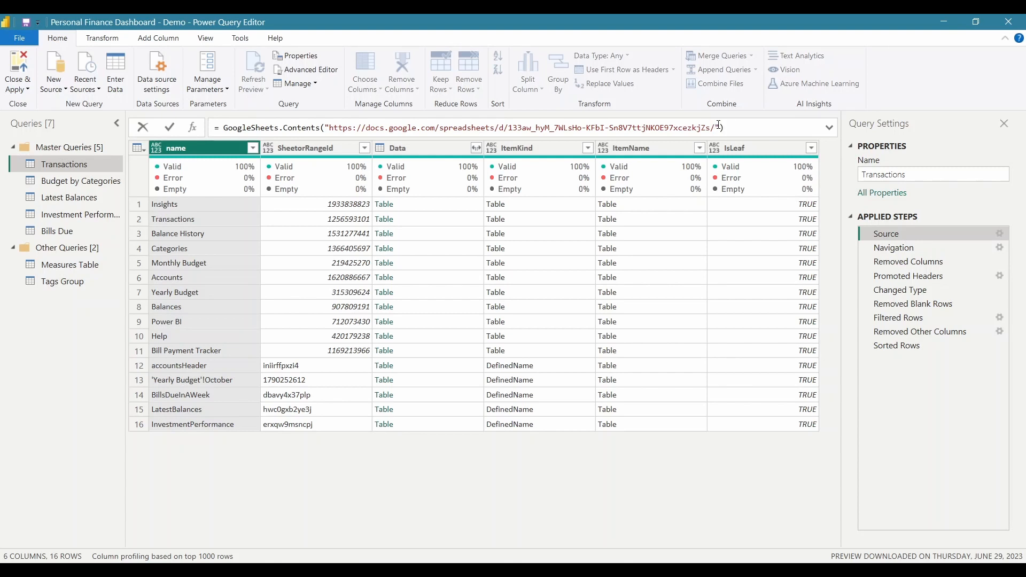
pyautogui.press('Return')
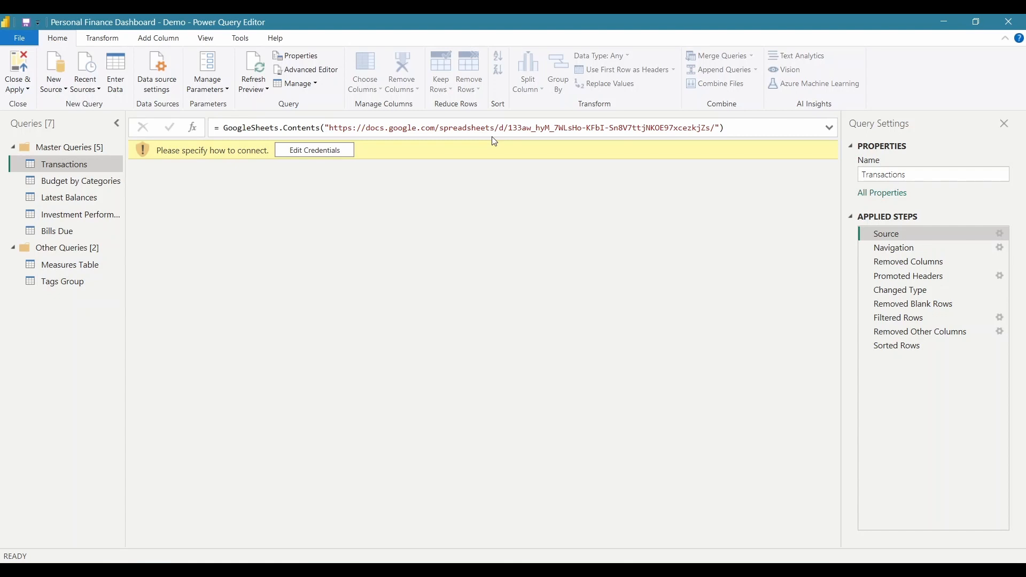
# Open the Transactions sheet connection's credentials and begin signing in with a Google account
pyautogui.click(314, 151)
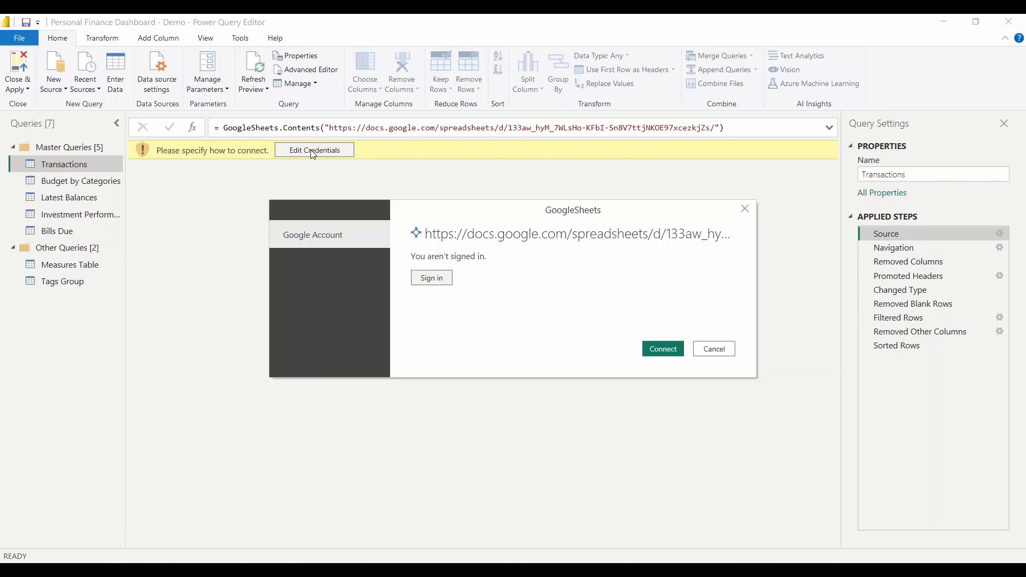
pyautogui.click(433, 283)
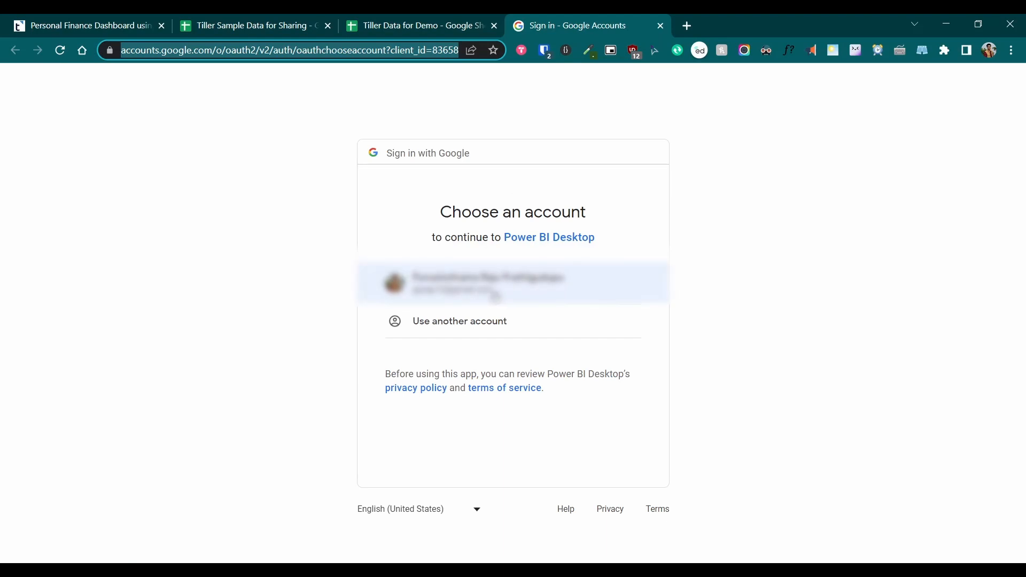
# Choose the Google account, grant Power BI Desktop access, and close the sign-in complete tab
pyautogui.click(507, 280)
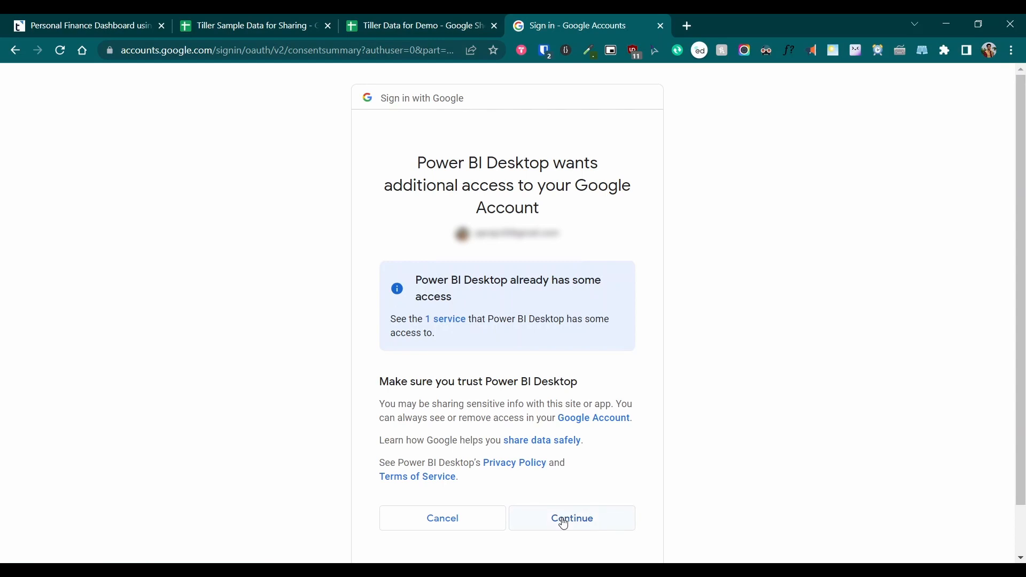
pyautogui.click(564, 522)
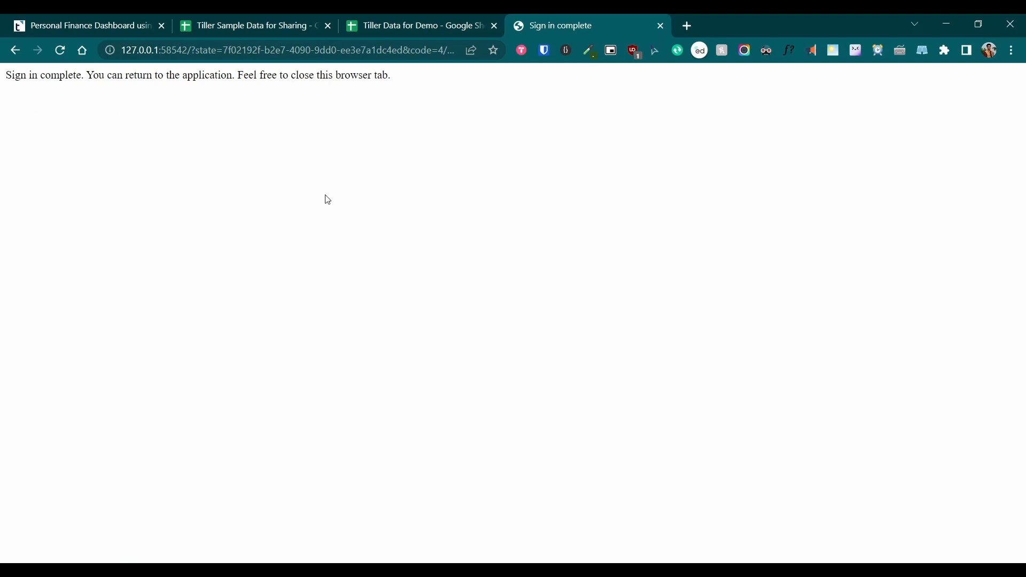
pyautogui.click(661, 25)
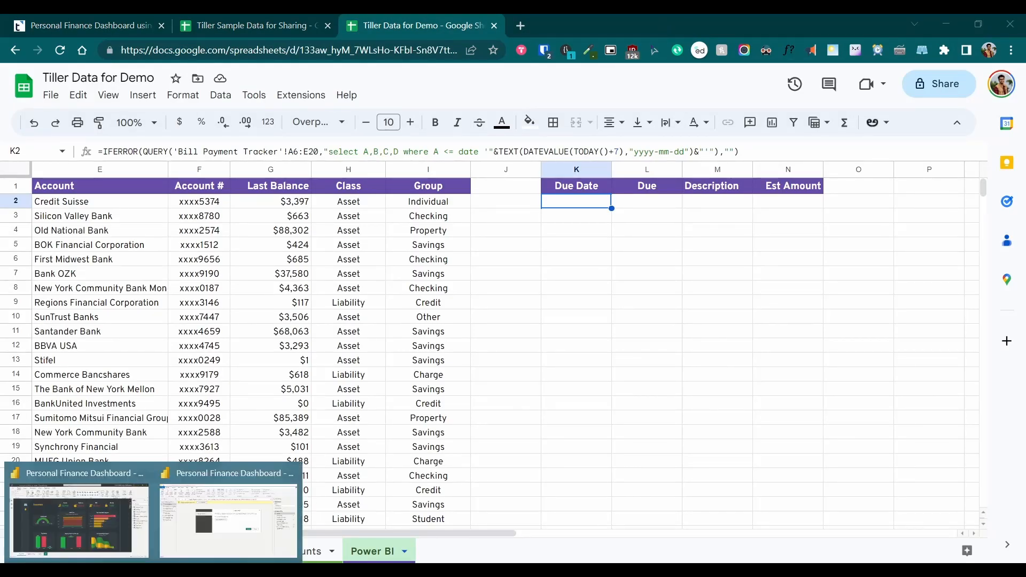
# Connect Transactions with the signed-in account and check the Sorted Rows result, newest 7/15/2023 first
pyautogui.click(214, 523)
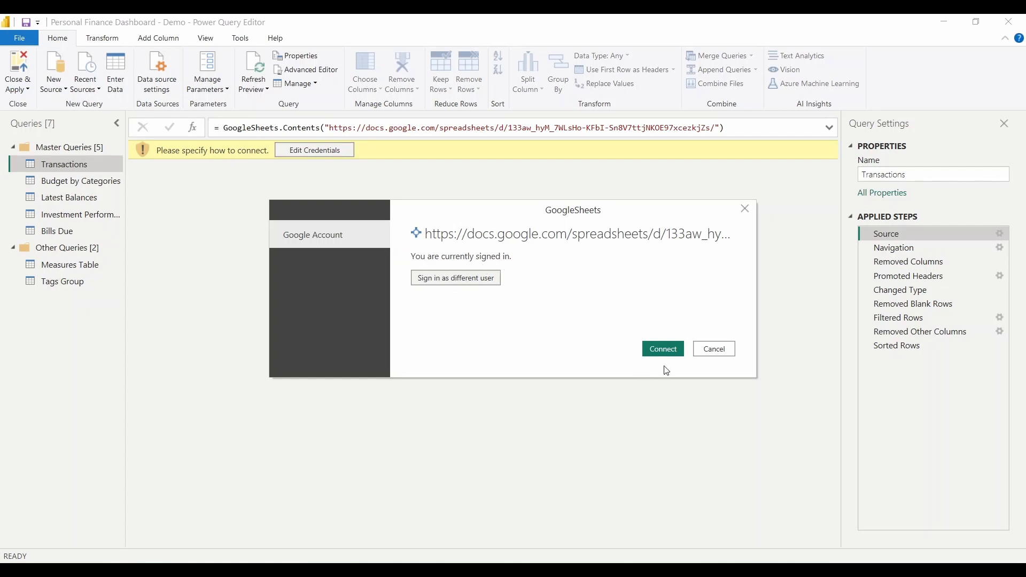
pyautogui.click(666, 348)
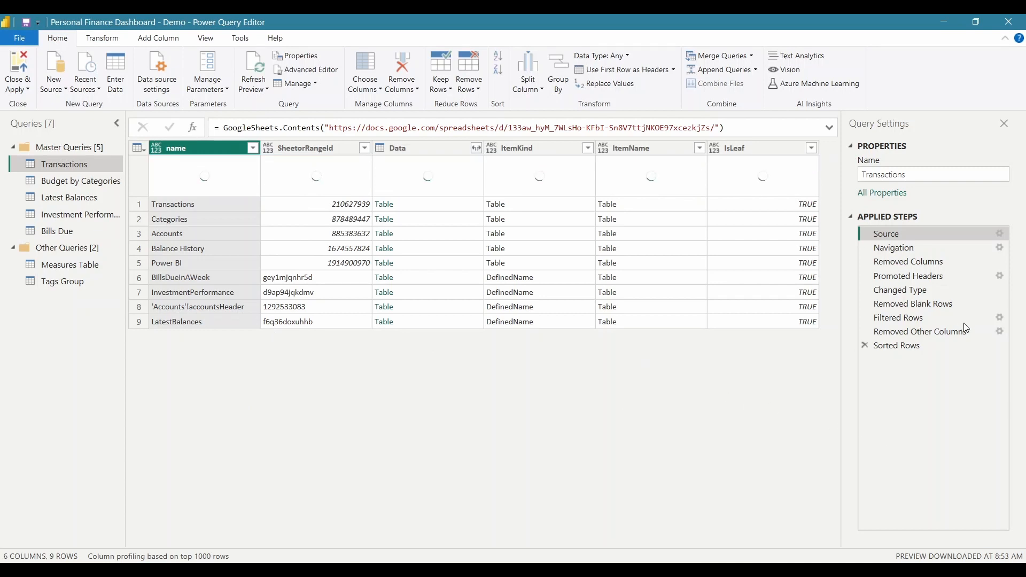
pyautogui.click(901, 349)
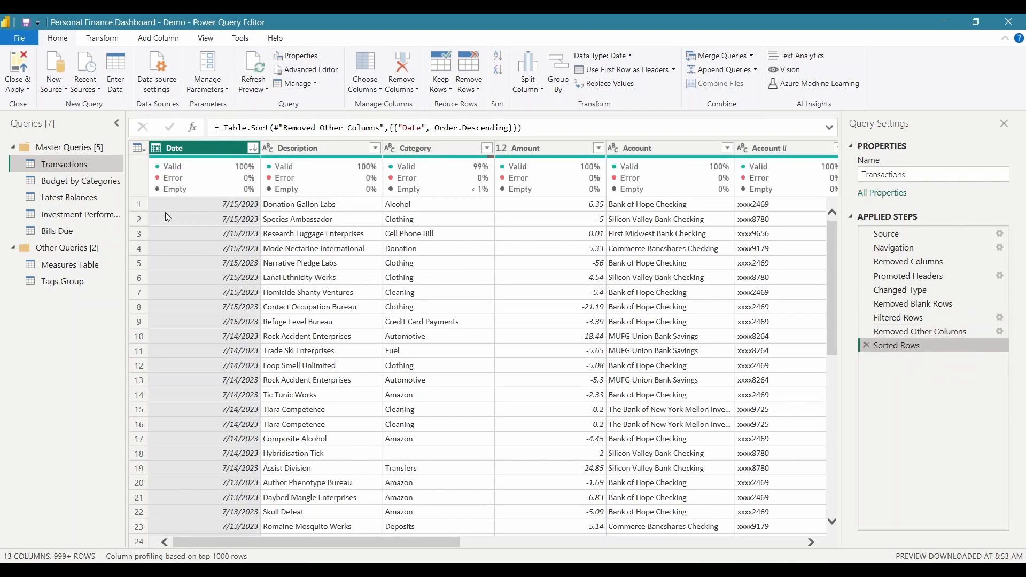
# Paste the new sheet URL over the old one in Budget by Categories' Source formula
pyautogui.click(68, 184)
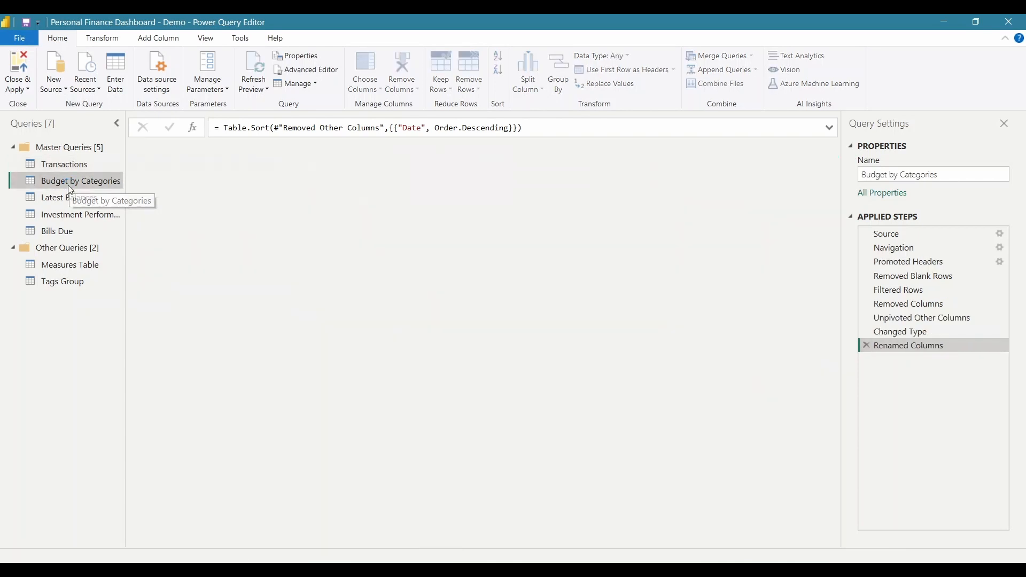
pyautogui.doubleClick(69, 184)
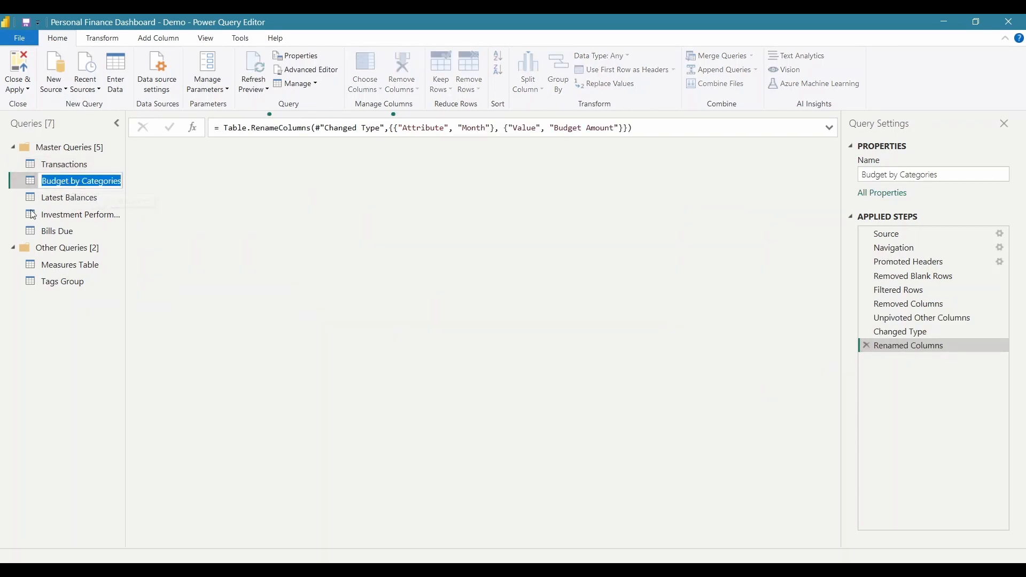
pyautogui.click(30, 187)
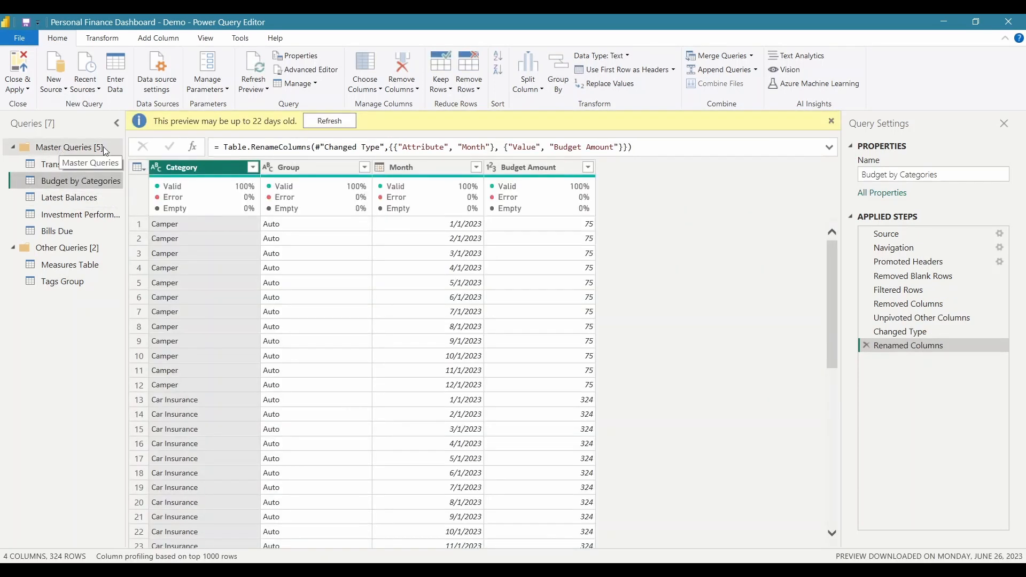
pyautogui.click(908, 235)
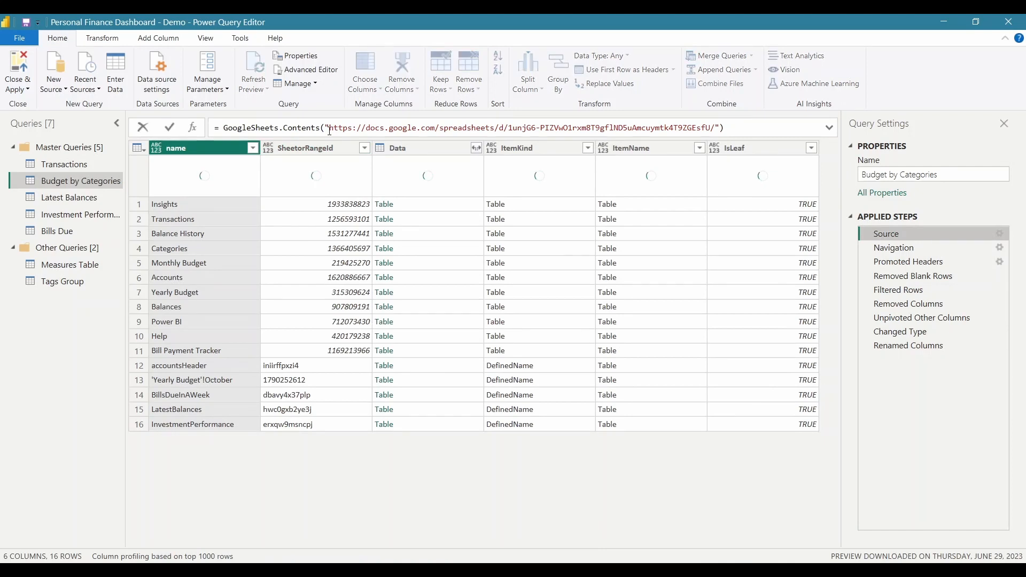
pyautogui.moveTo(330, 130); pyautogui.dragTo(718, 133)
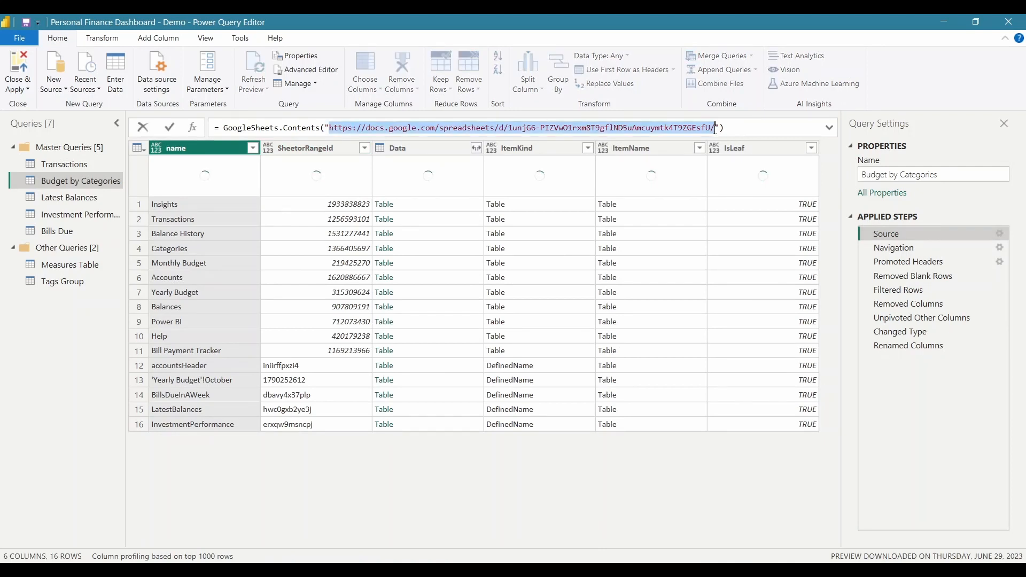
pyautogui.hotkey('ctrl', 'v')
# Remove the trailing edit#gid part, commit the formula, and check the Renamed Columns result
pyautogui.keyDown('shift'); pyautogui.click(717, 131); pyautogui.keyUp('shift')
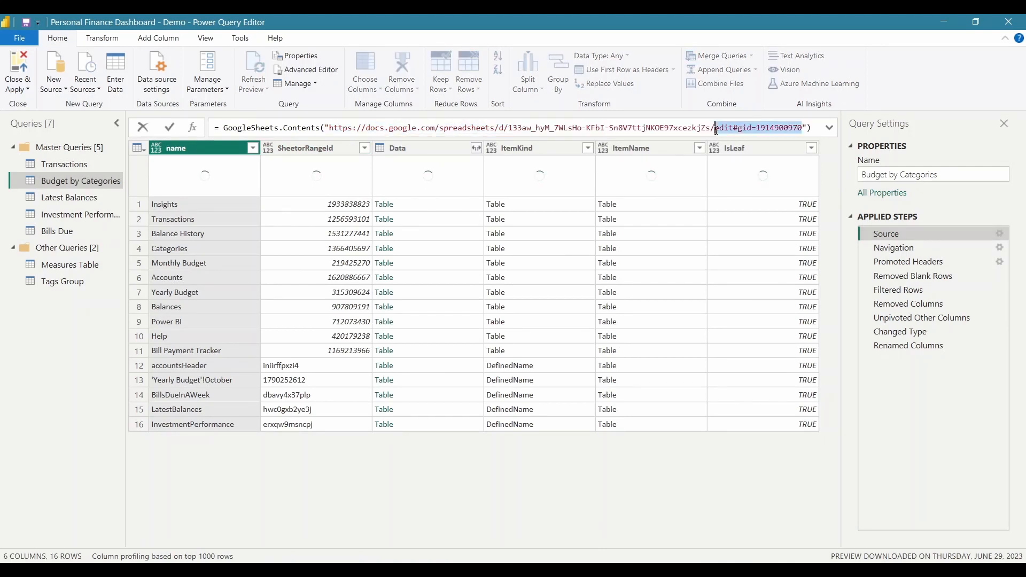
pyautogui.press('BackSpace')
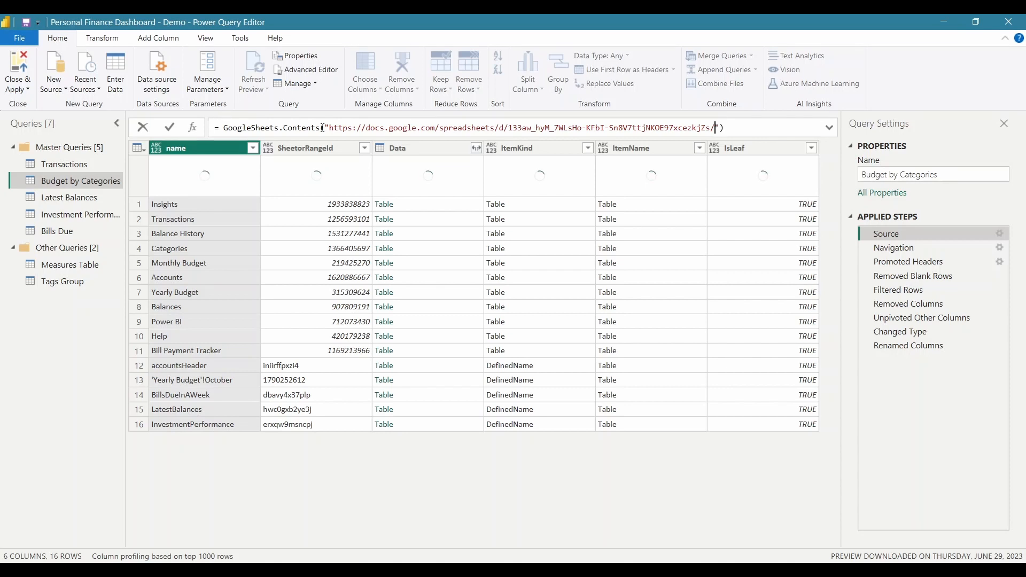
pyautogui.keyDown('shift'); pyautogui.click(330, 129); pyautogui.keyUp('shift')
pyautogui.hotkey('ctrl', 'c')
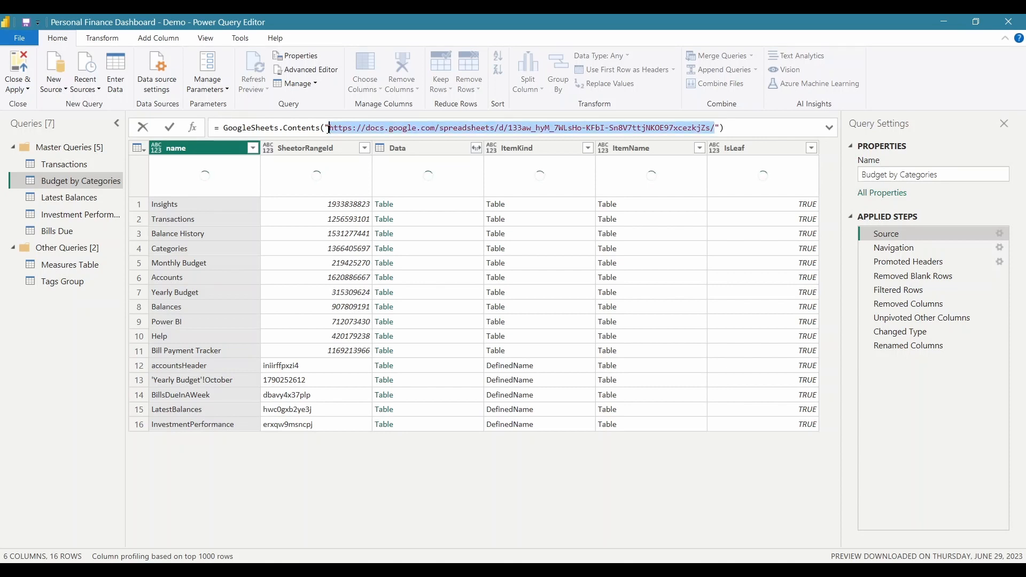
pyautogui.press('Return')
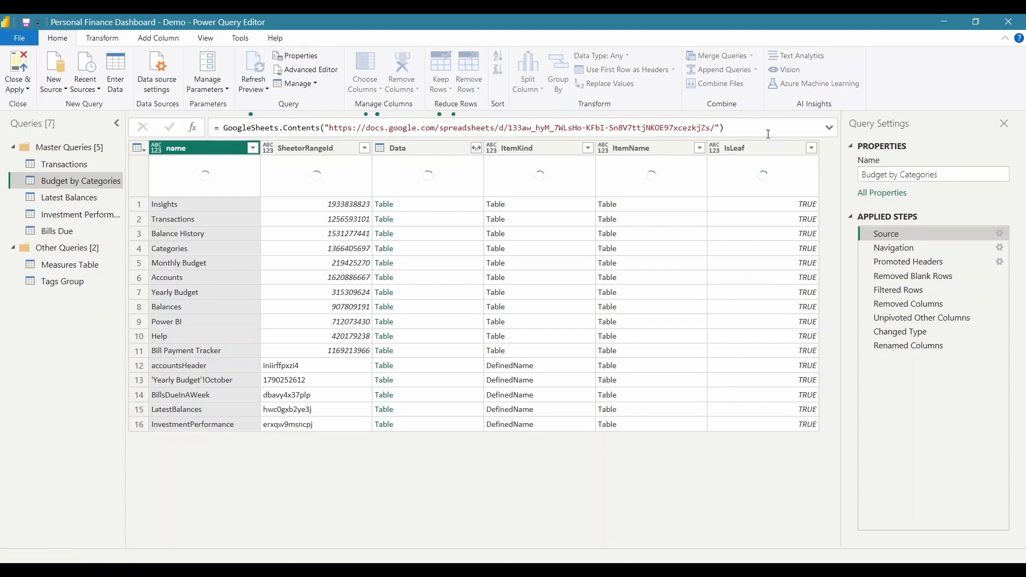
pyautogui.click(909, 347)
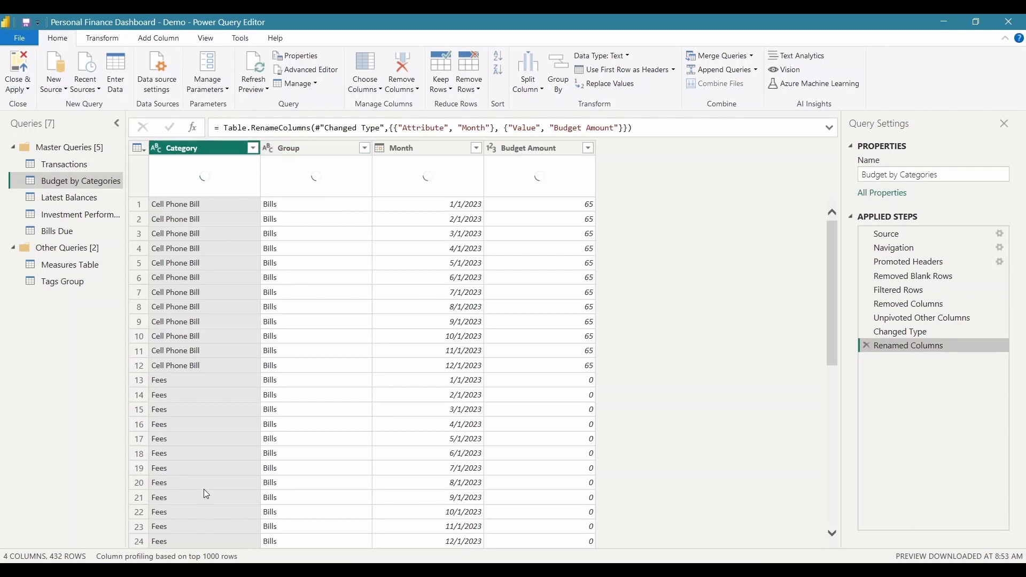
pyautogui.hotkey('alt', 'Tab')
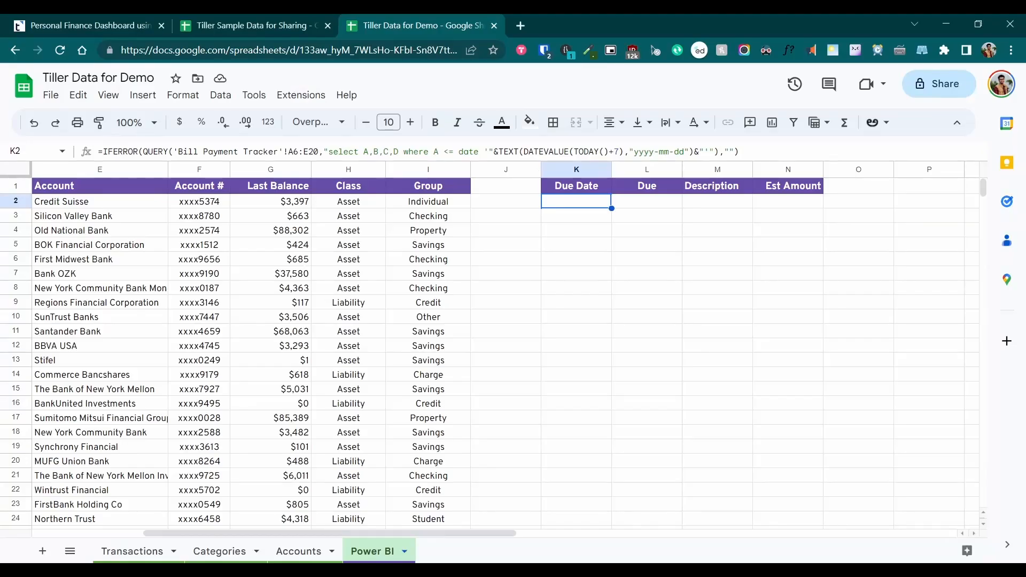
# Review the Categories sheet's Fees and Insurance rows and the note explaining the Type column
pyautogui.click(219, 551)
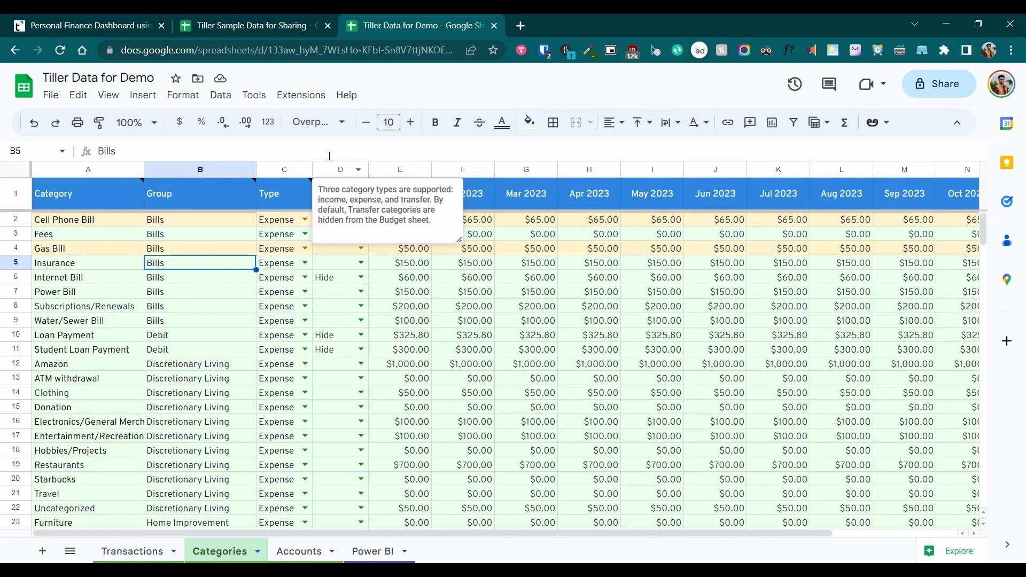
pyautogui.click(288, 268)
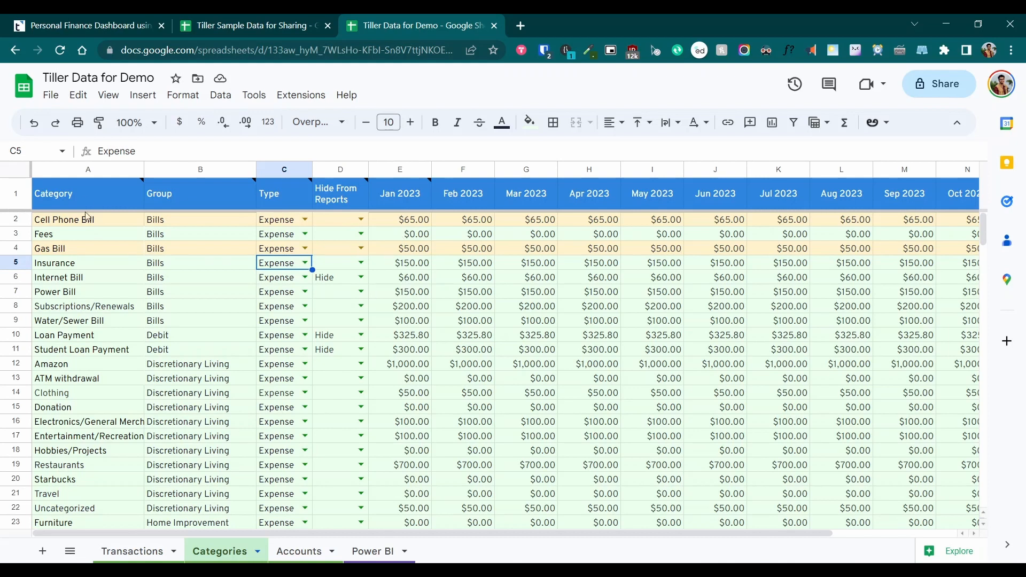
pyautogui.press('Left')
pyautogui.press('Up')
pyautogui.click(114, 230)
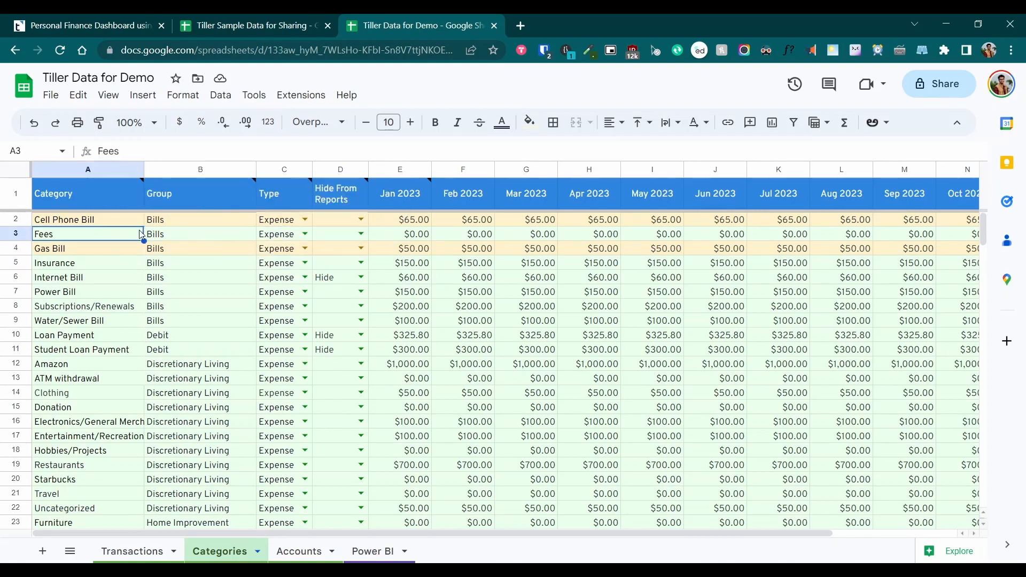
pyautogui.click(217, 233)
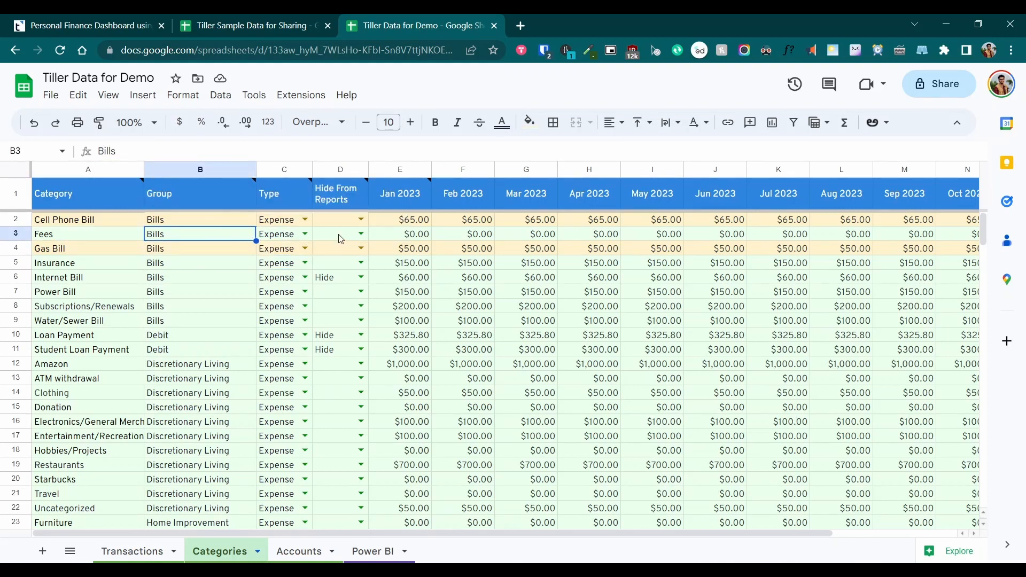
pyautogui.click(390, 235)
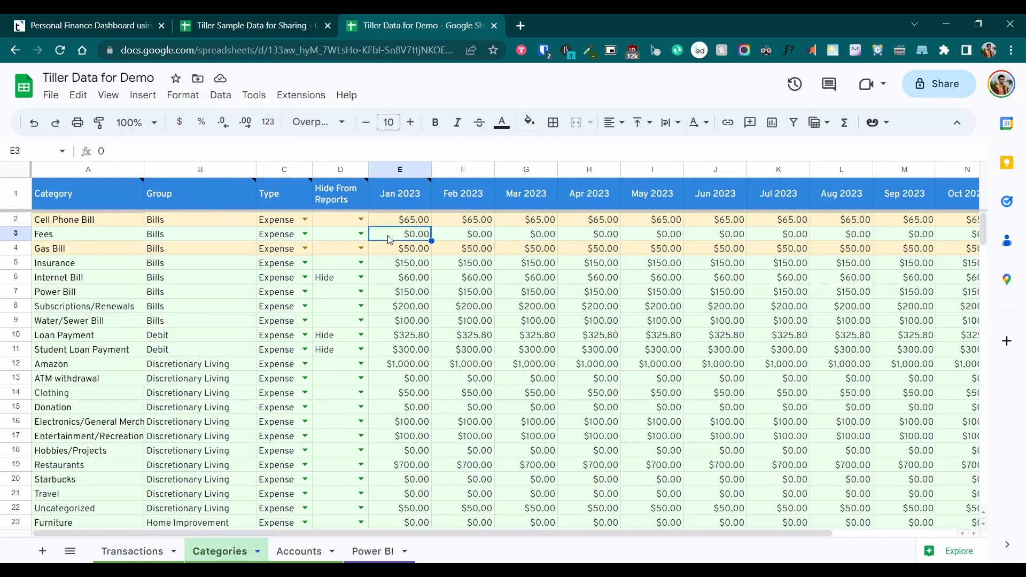
pyautogui.click(270, 194)
pyautogui.keyDown('shift'); pyautogui.click(335, 248); pyautogui.keyUp('shift')
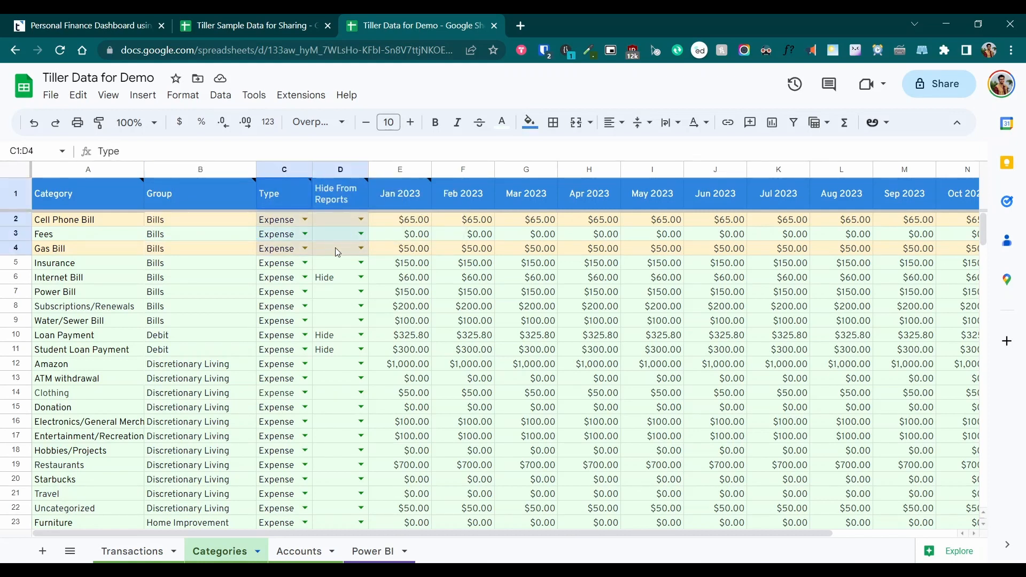
pyautogui.click(279, 236)
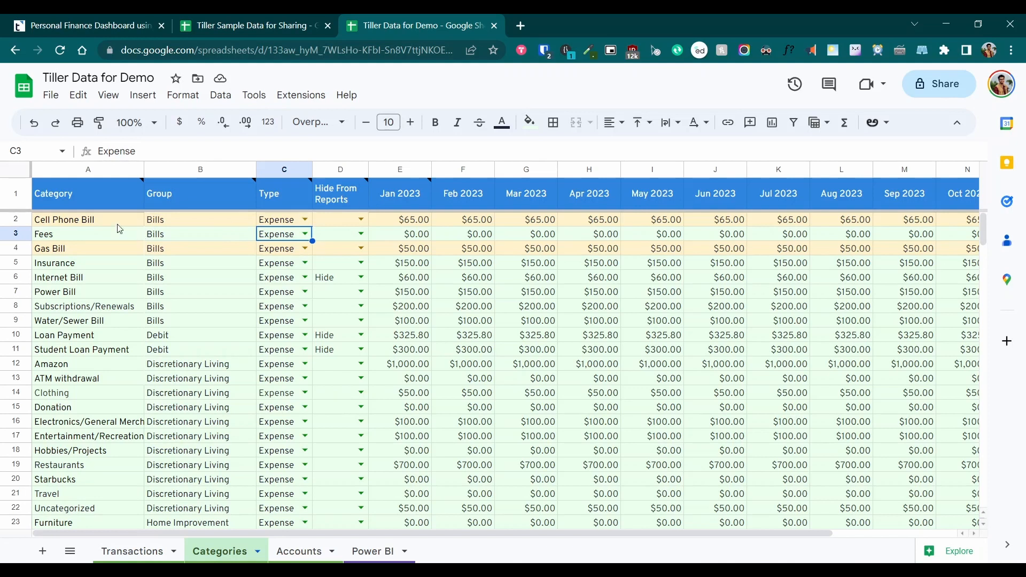
# Inspect Cell Phone Bill and Fees Jan–May budgets, then return to Power Query Editor
pyautogui.click(87, 224)
pyautogui.click(206, 221)
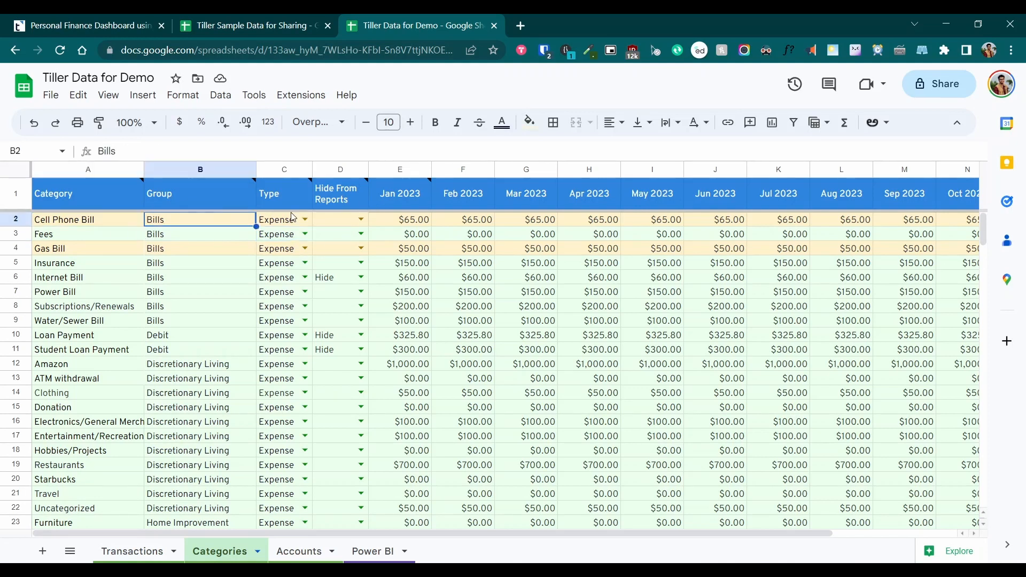
pyautogui.moveTo(416, 223); pyautogui.dragTo(663, 232)
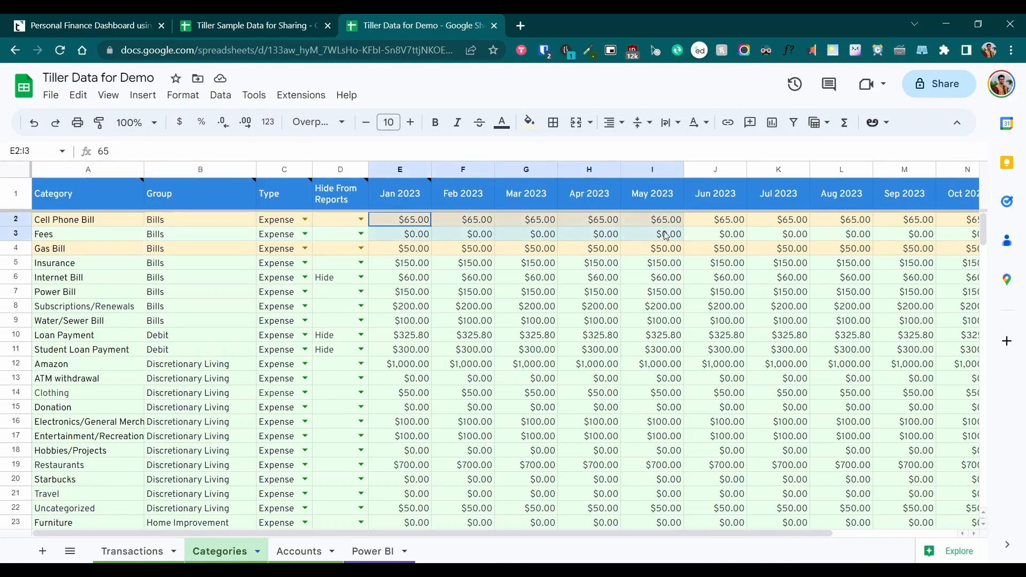
pyautogui.click(401, 224)
pyautogui.click(147, 572)
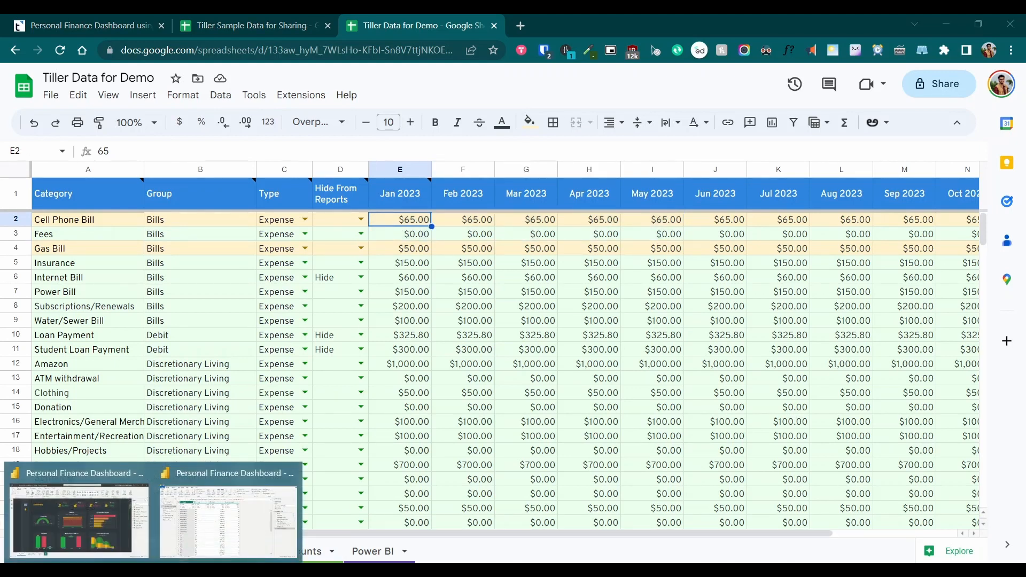
pyautogui.click(217, 528)
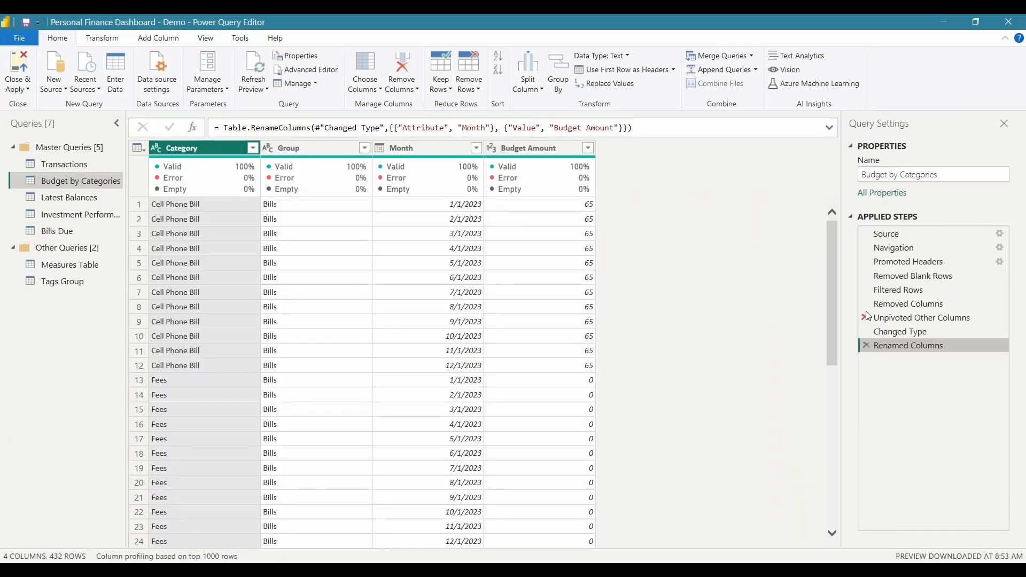
pyautogui.click(917, 307)
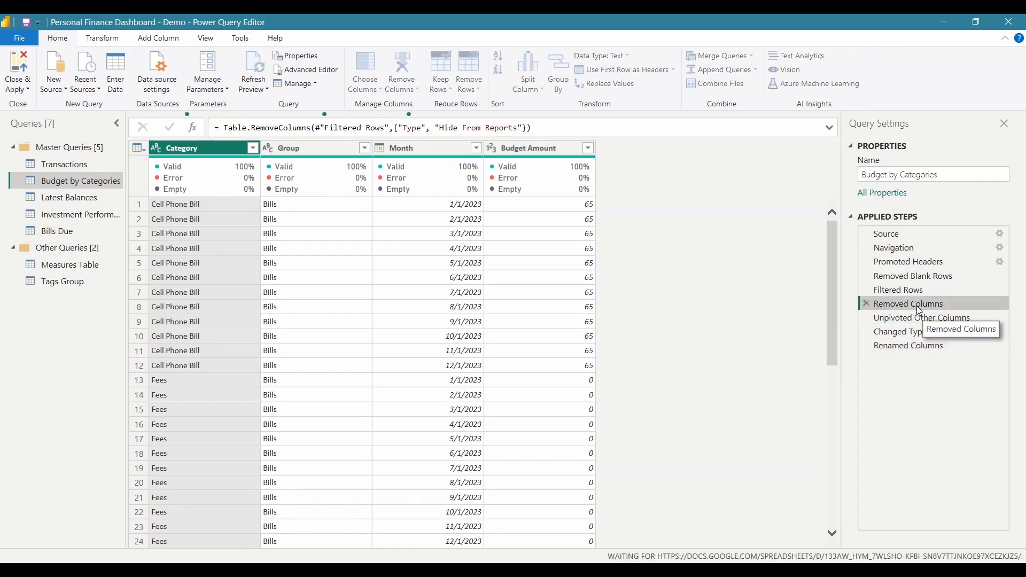
pyautogui.click(524, 128)
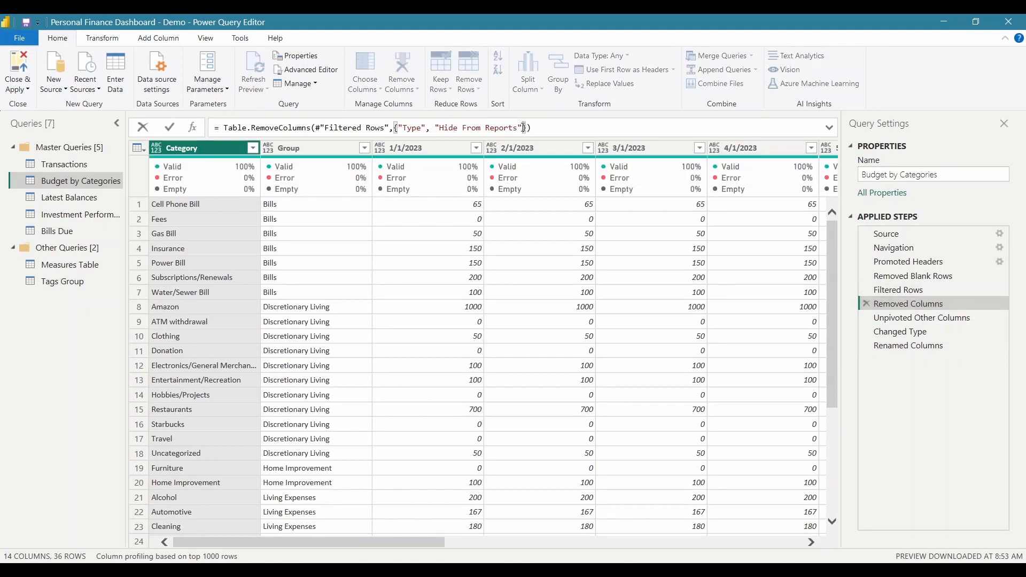
pyautogui.write(', "')
pyautogui.press('Left')
pyautogui.write('Tags')
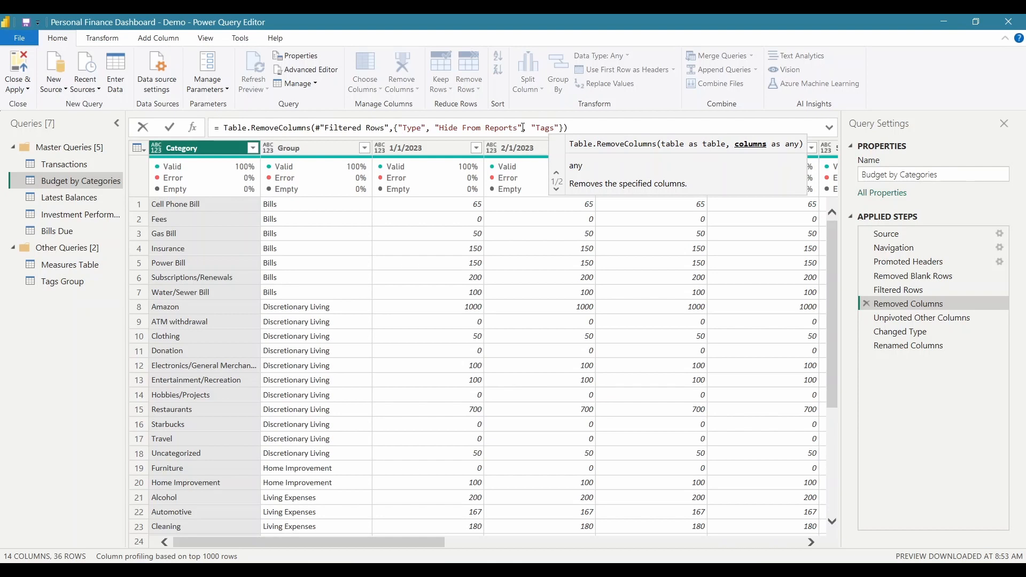
pyautogui.click(559, 128)
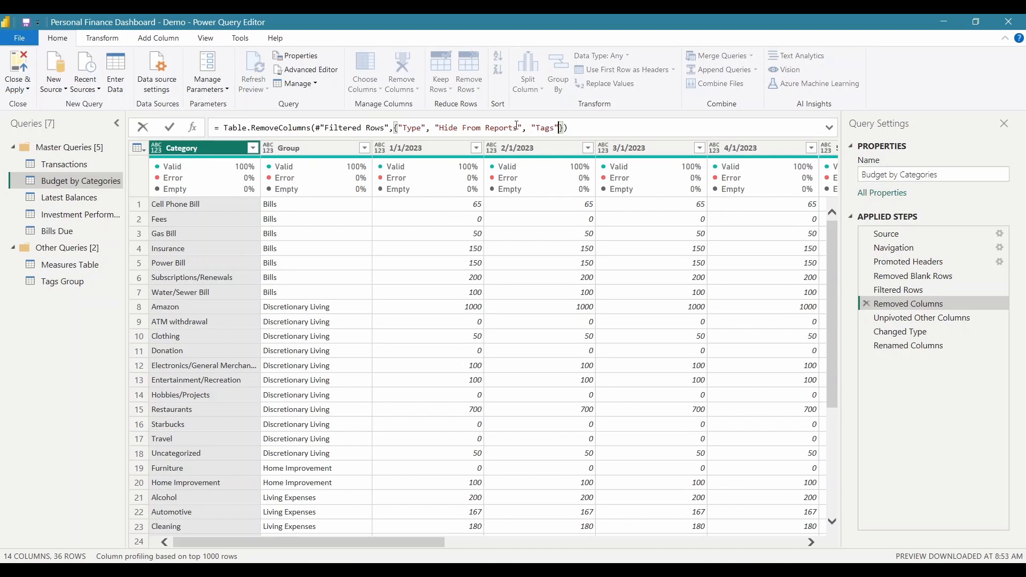
pyautogui.moveTo(523, 128); pyautogui.dragTo(559, 128)
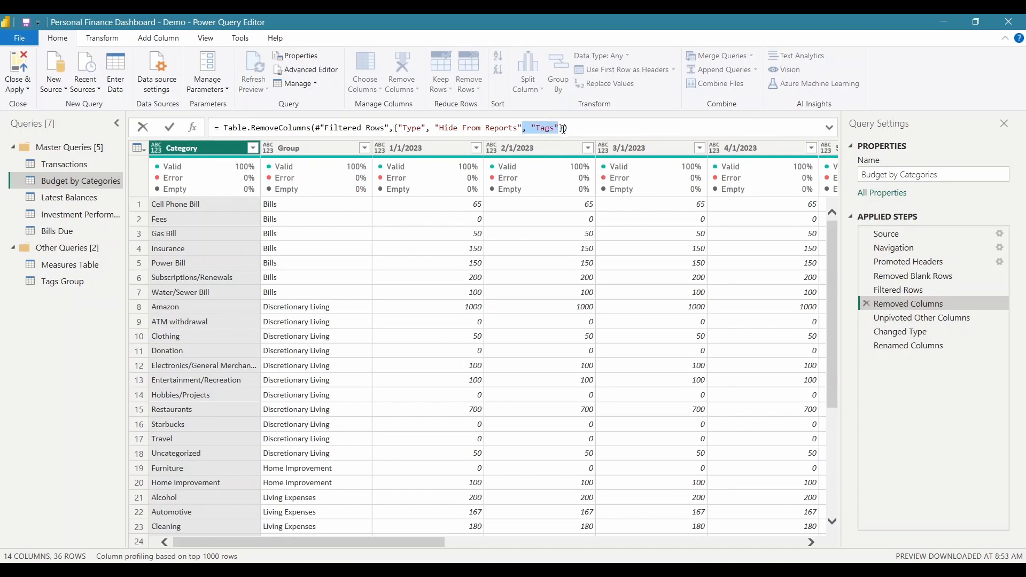
pyautogui.press('Delete')
pyautogui.press('Return')
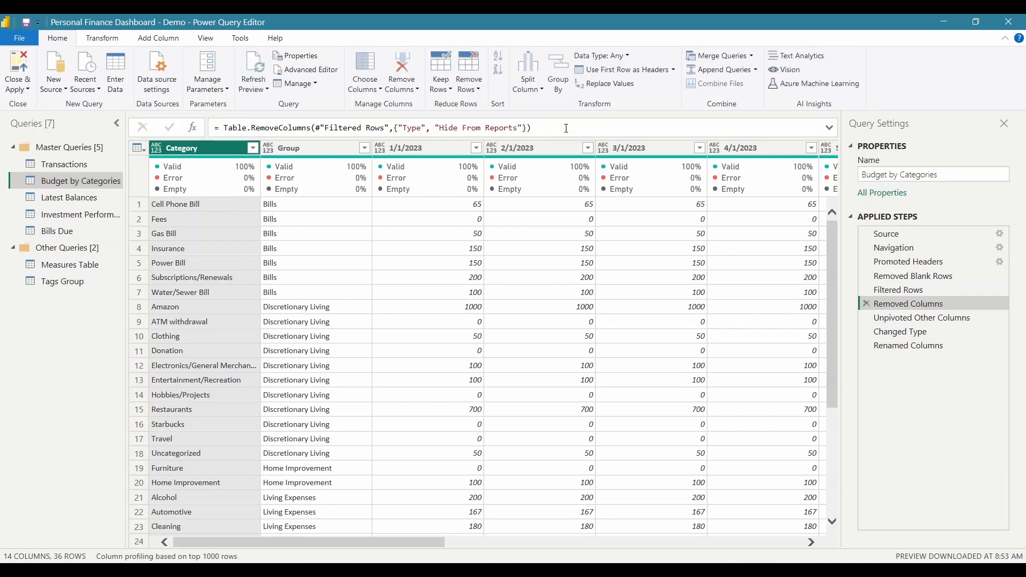
pyautogui.click(900, 348)
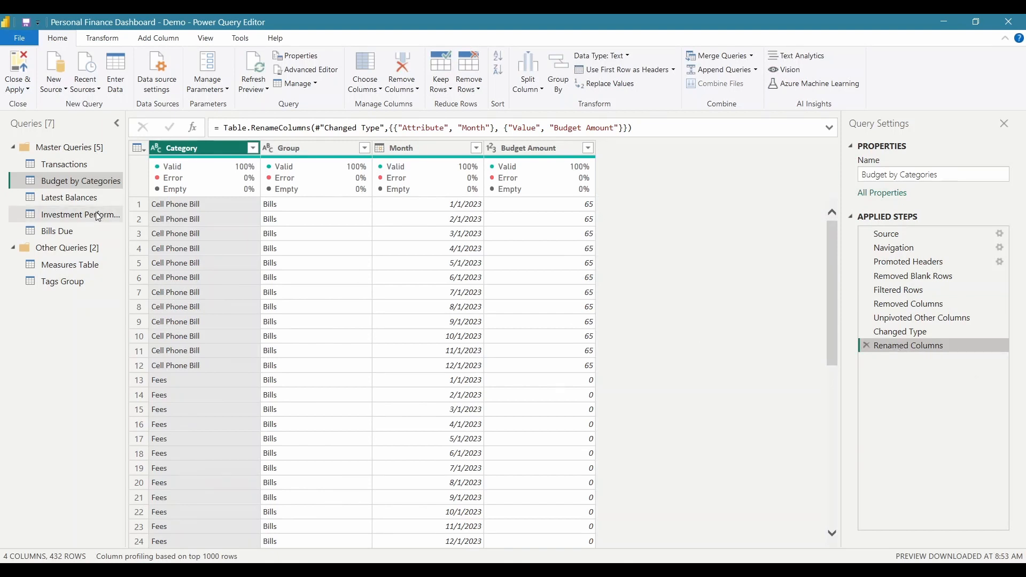
# Replace the Latest Balances Source URL with the Tiller Data for Demo sheet URL
pyautogui.click(78, 199)
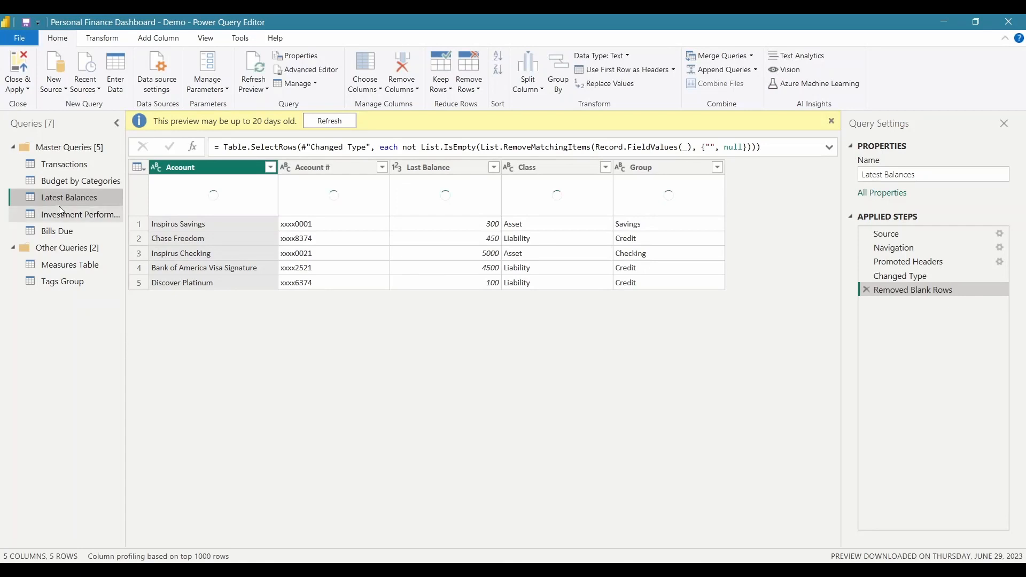
pyautogui.click(916, 233)
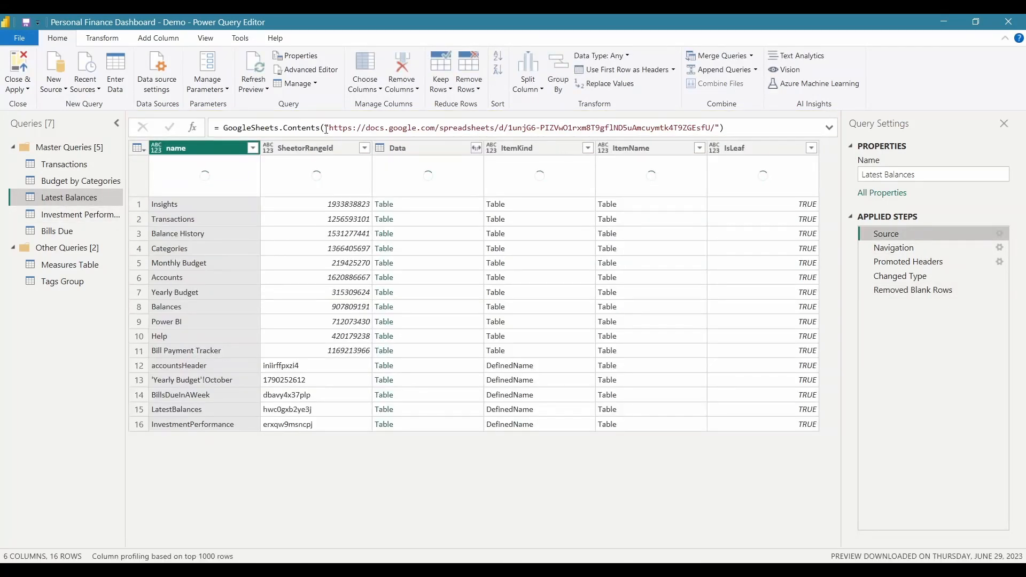
pyautogui.moveTo(328, 128); pyautogui.dragTo(719, 128)
pyautogui.hotkey('ctrl', 'v')
pyautogui.press('Return')
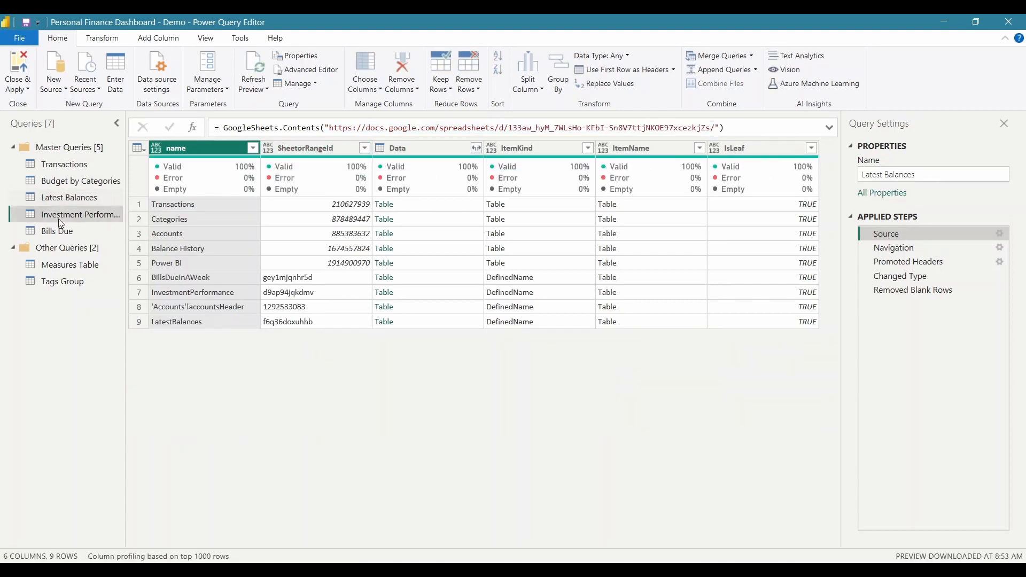
# Commit the new spreadsheet URL in the Investment Performance Source step
pyautogui.click(59, 215)
pyautogui.click(906, 234)
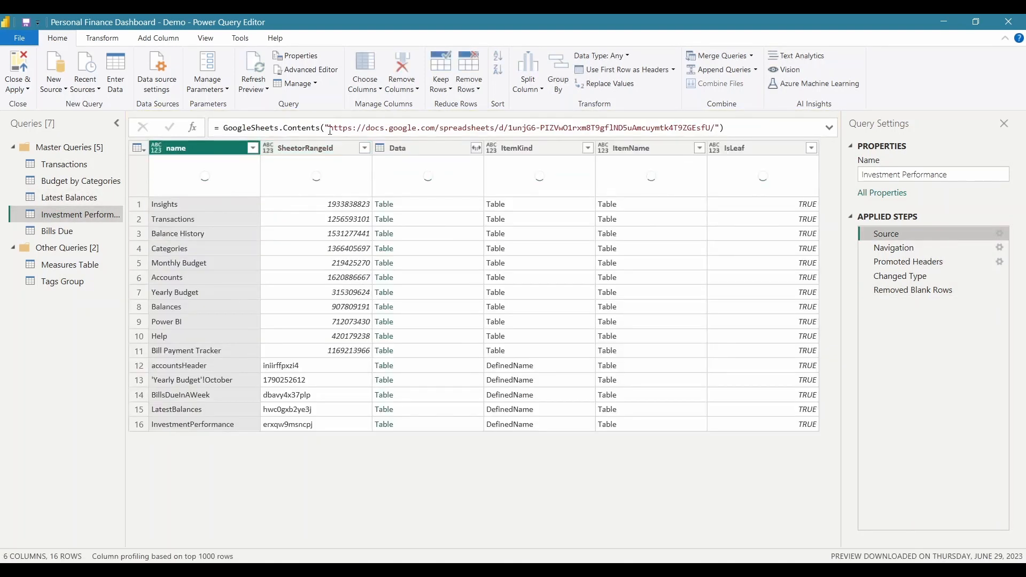
pyautogui.press('Return')
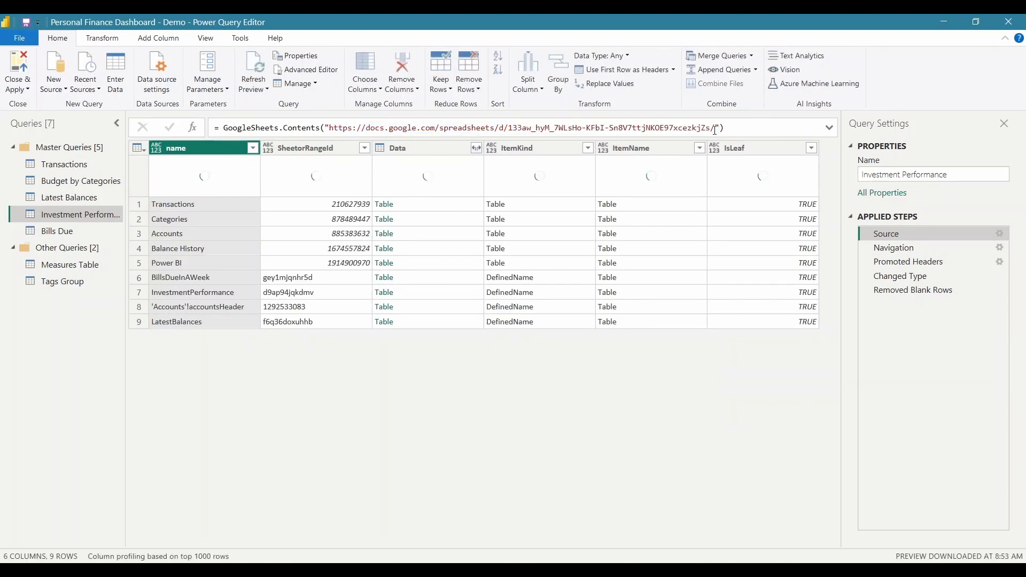
# Paste the demo sheet URL into Bills Due's Source and check the Removed Blank Rows step
pyautogui.click(60, 231)
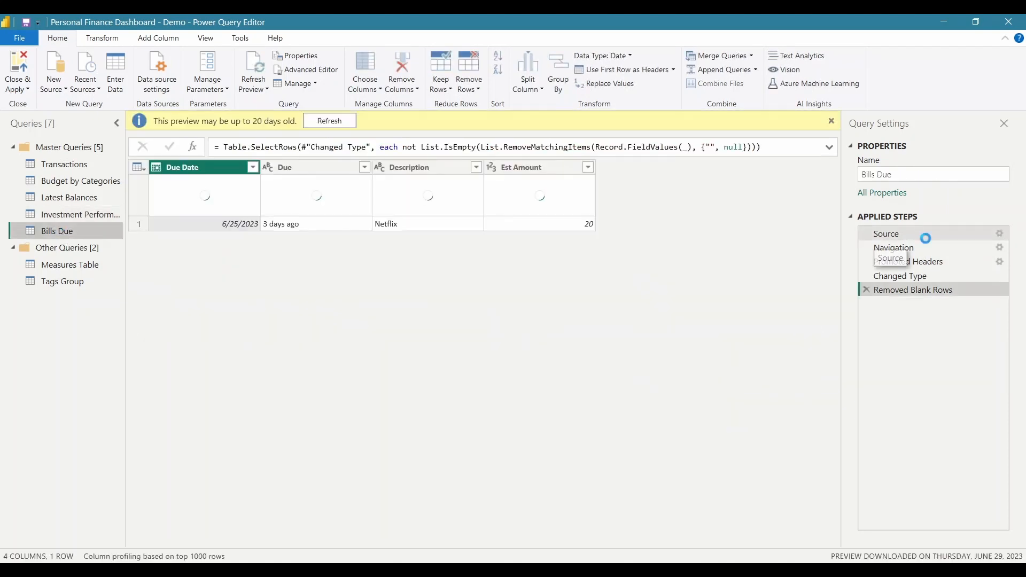
pyautogui.click(887, 234)
pyautogui.moveTo(331, 126); pyautogui.dragTo(716, 127)
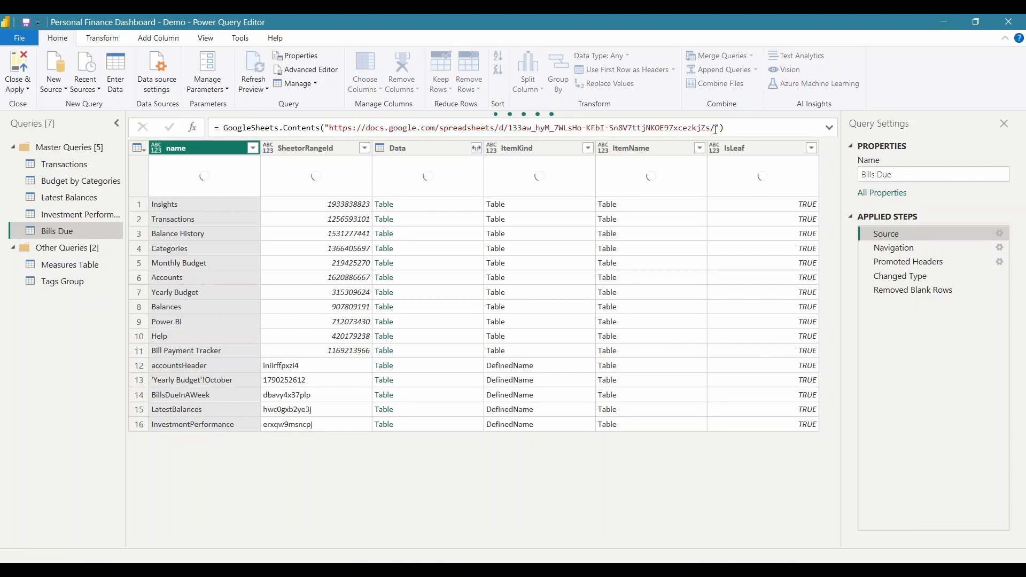
pyautogui.click(928, 291)
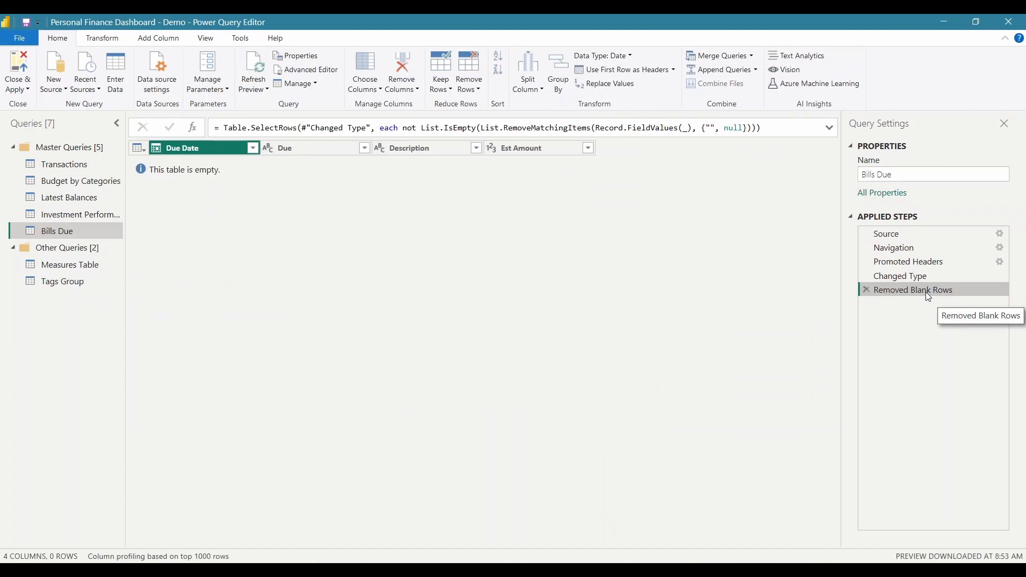
# Close & Apply the query changes and return to the Summary page showing Income $6,950 and Expenses $4,312
pyautogui.click(70, 167)
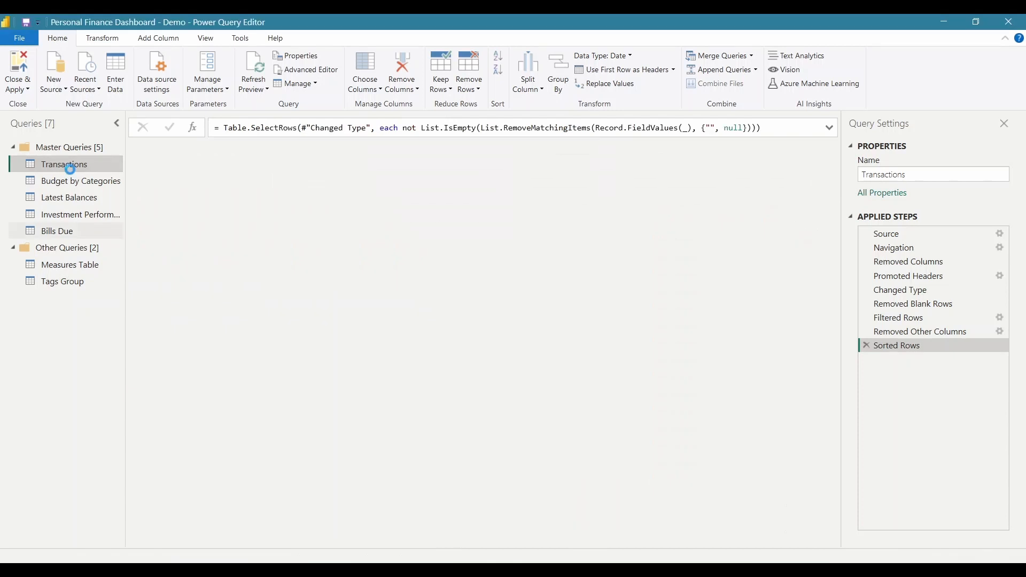
pyautogui.click(70, 169)
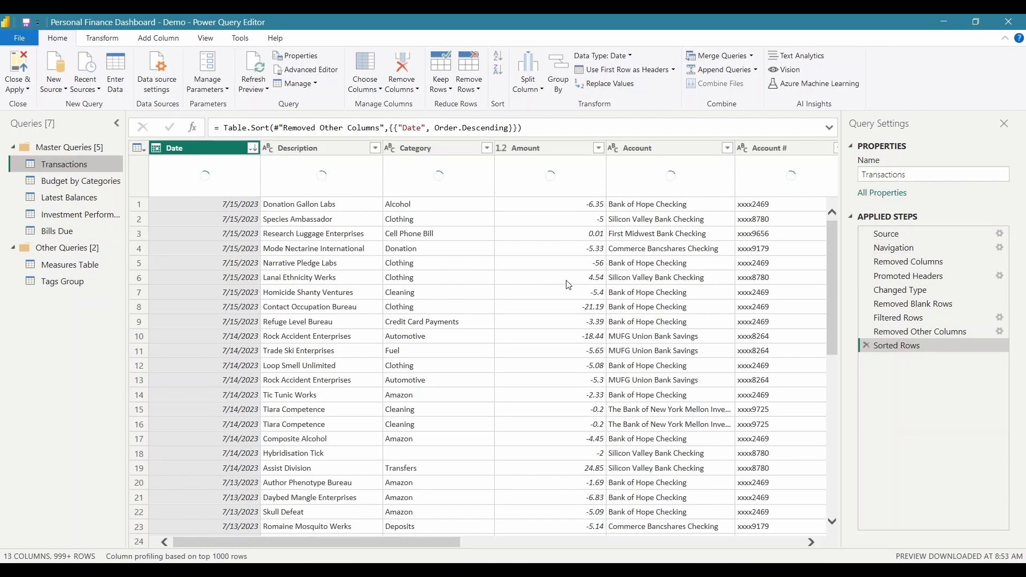
pyautogui.click(21, 65)
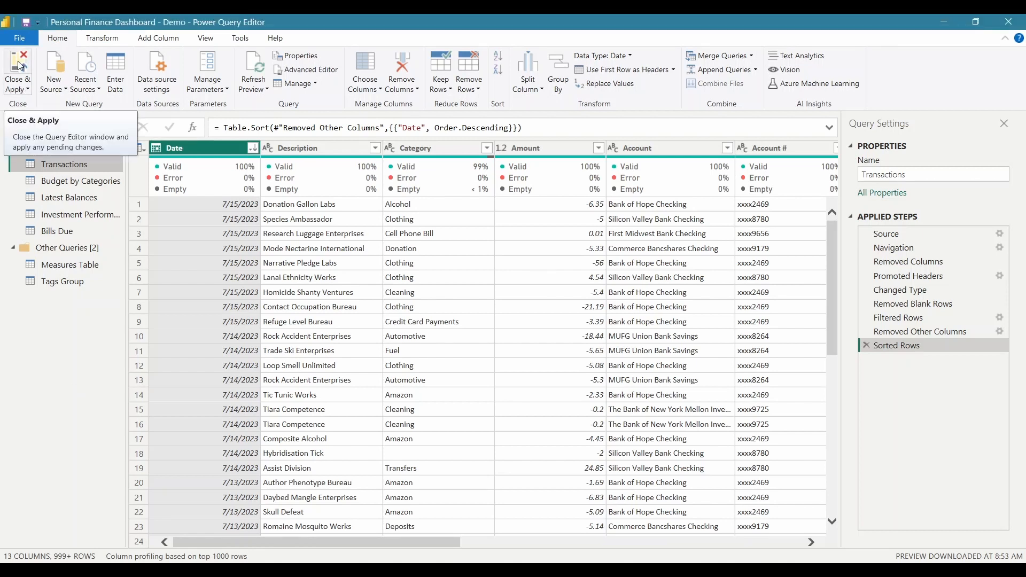
pyautogui.click(20, 65)
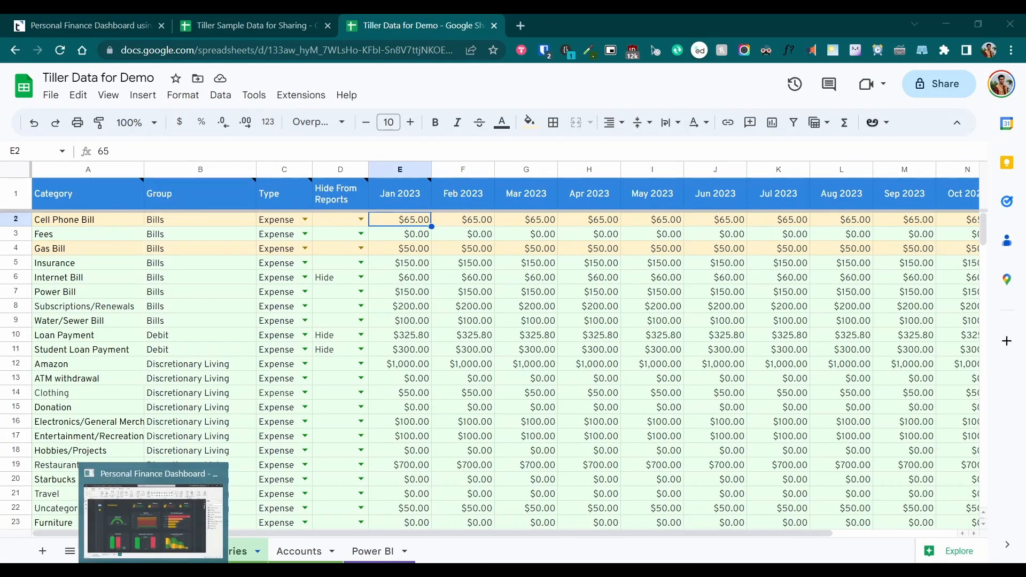
pyautogui.click(154, 570)
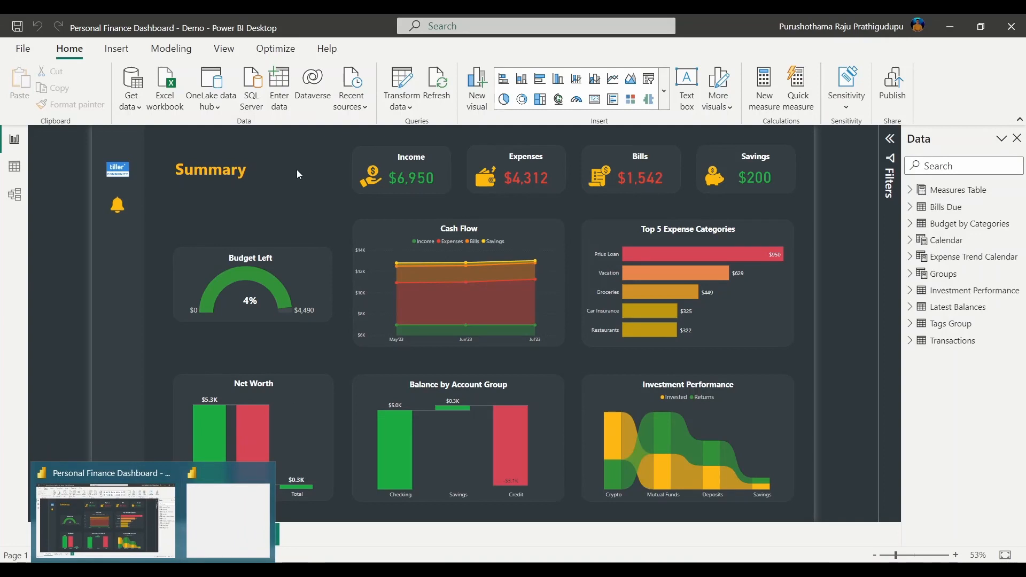
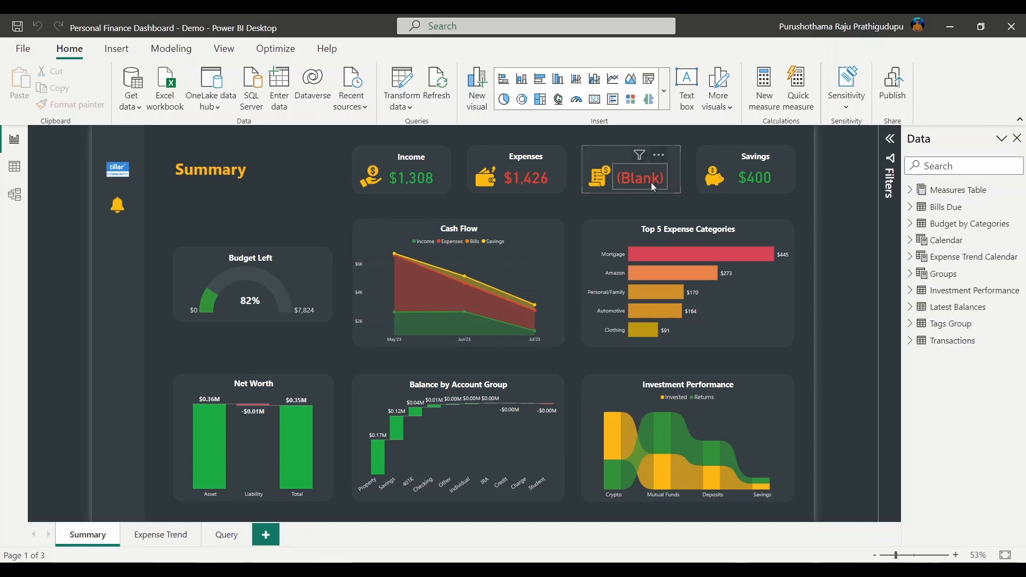
# Expand Measures Table and its Budget and Common folders in the Data pane
pyautogui.click(913, 194)
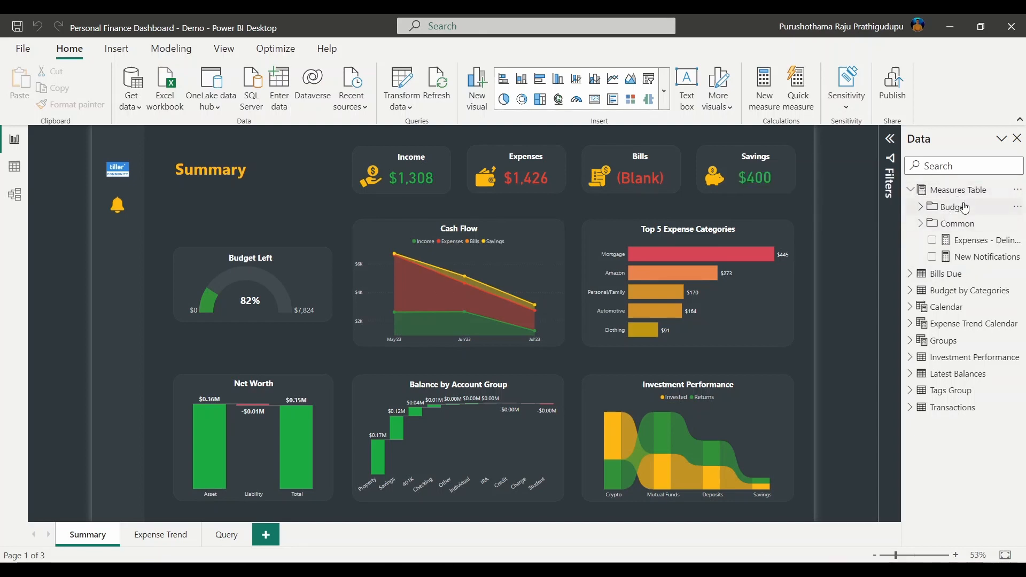
pyautogui.click(921, 210)
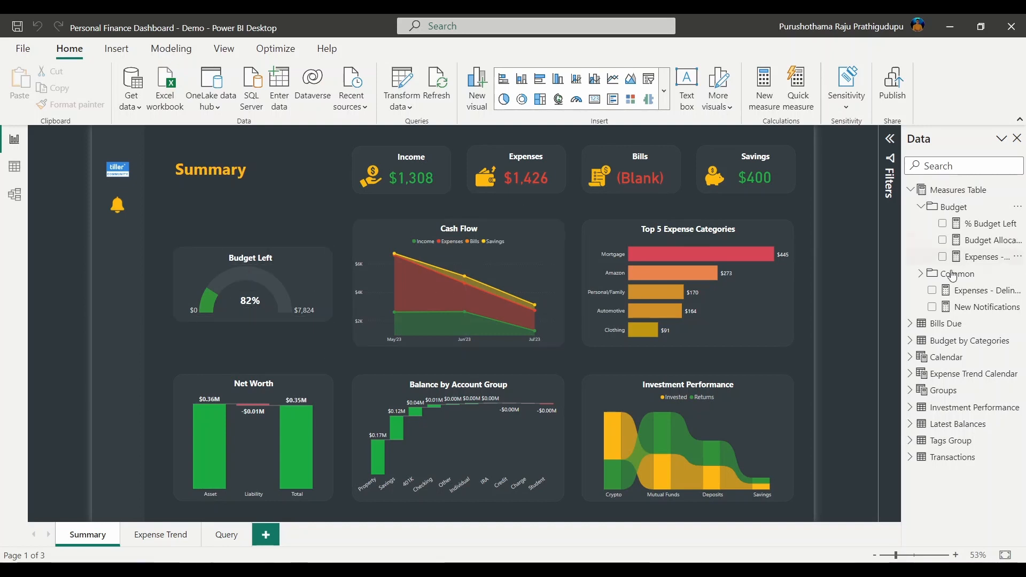
pyautogui.click(920, 274)
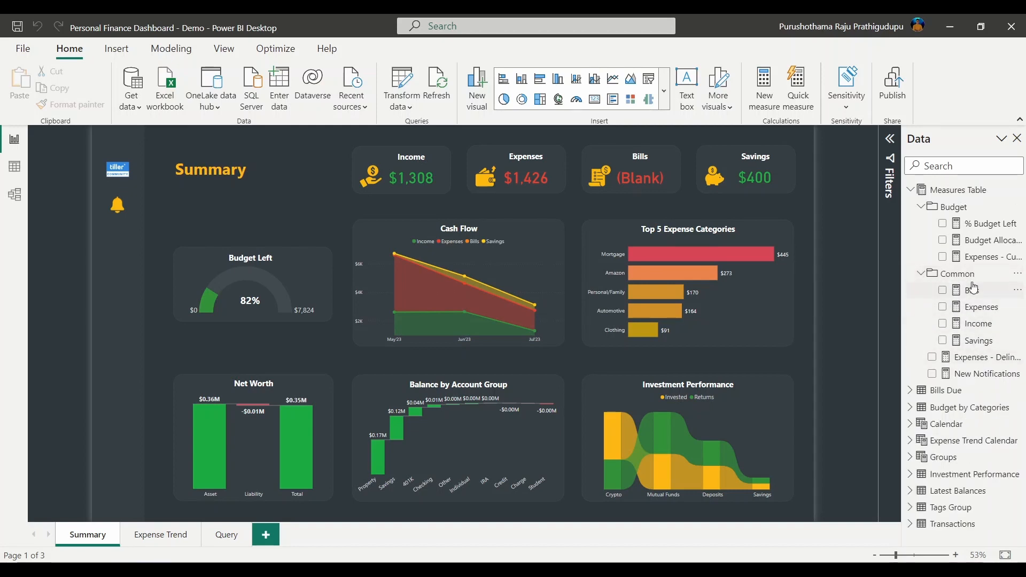
pyautogui.moveTo(334, 140); pyautogui.dragTo(804, 207)
pyautogui.click(809, 200)
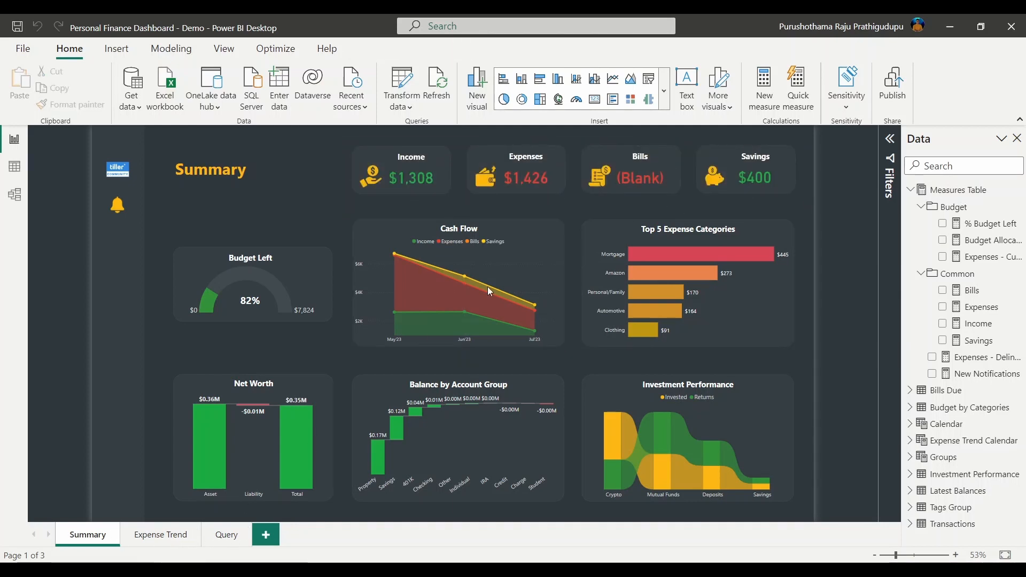
# Replace "Living" with "Bills" in the Bills measure's group filter, checking the Tiller sheet's groups
pyautogui.click(973, 293)
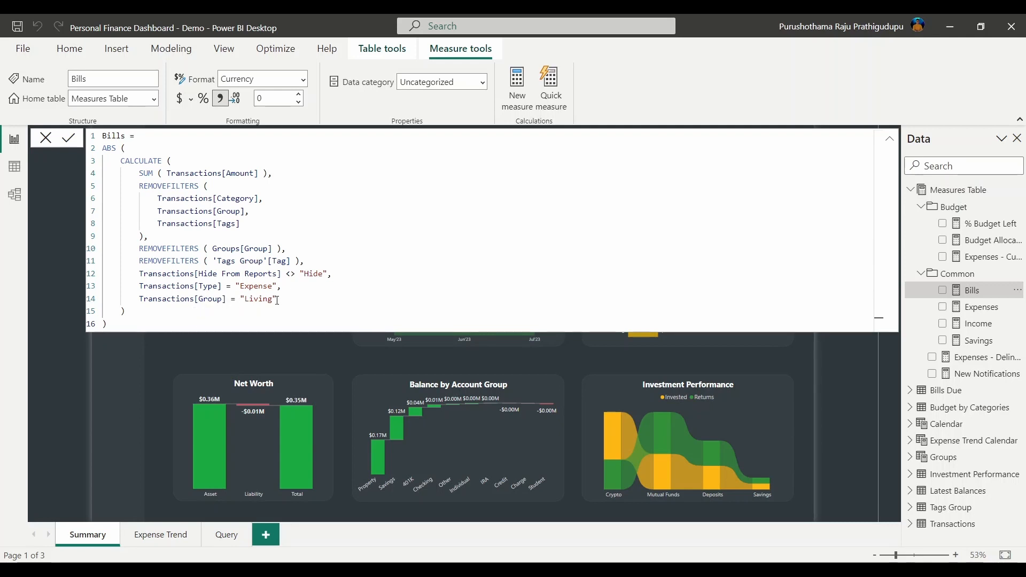
pyautogui.moveTo(277, 300); pyautogui.dragTo(238, 300)
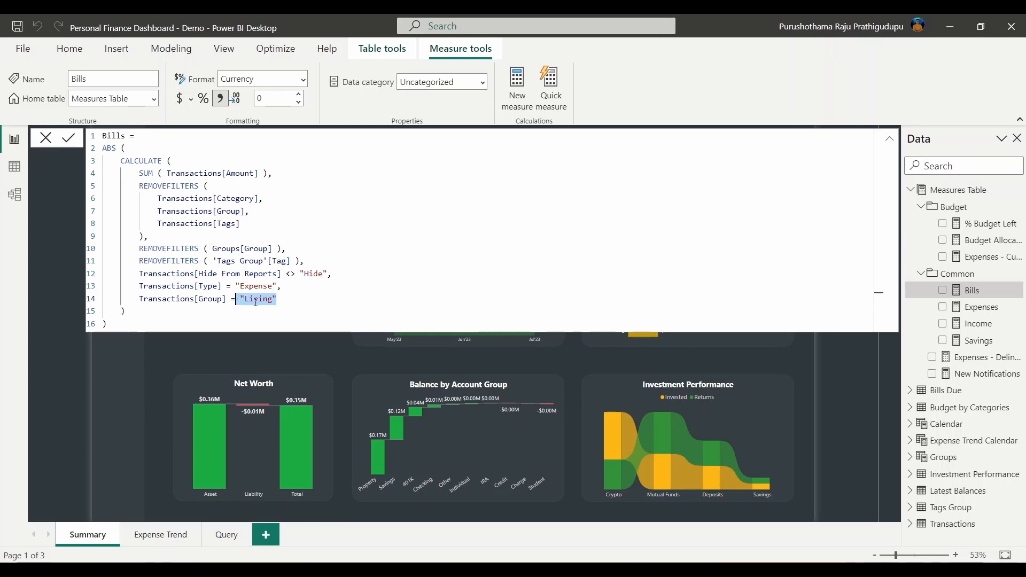
pyautogui.click(290, 303)
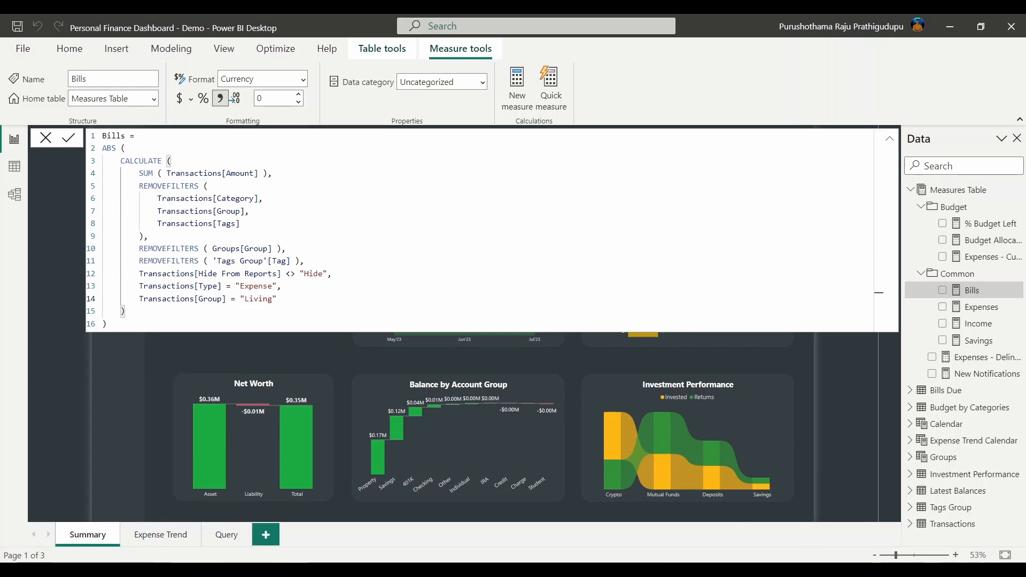
pyautogui.click(124, 569)
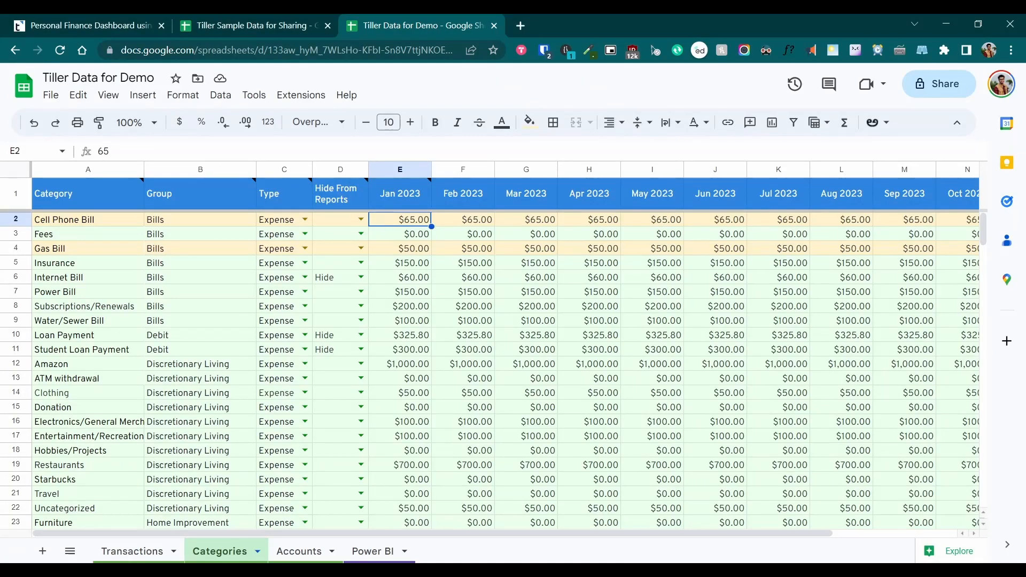
pyautogui.click(171, 225)
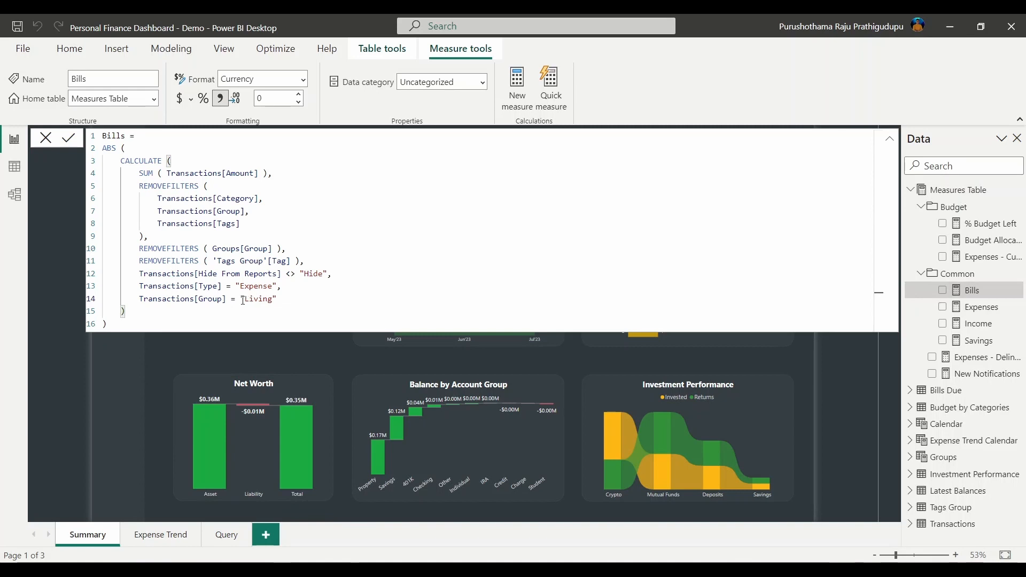
pyautogui.doubleClick(260, 298)
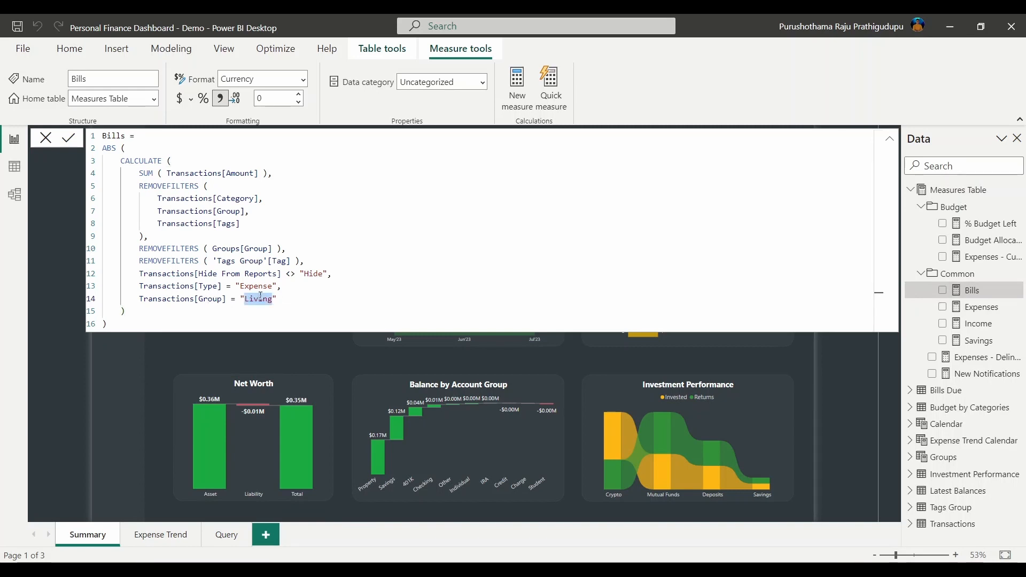
pyautogui.write('Bills')
pyautogui.press('Return')
# Check the Categories sheet's Group column for Cell Phone, Internet and Loan bills, then return to Power BI
pyautogui.click(281, 348)
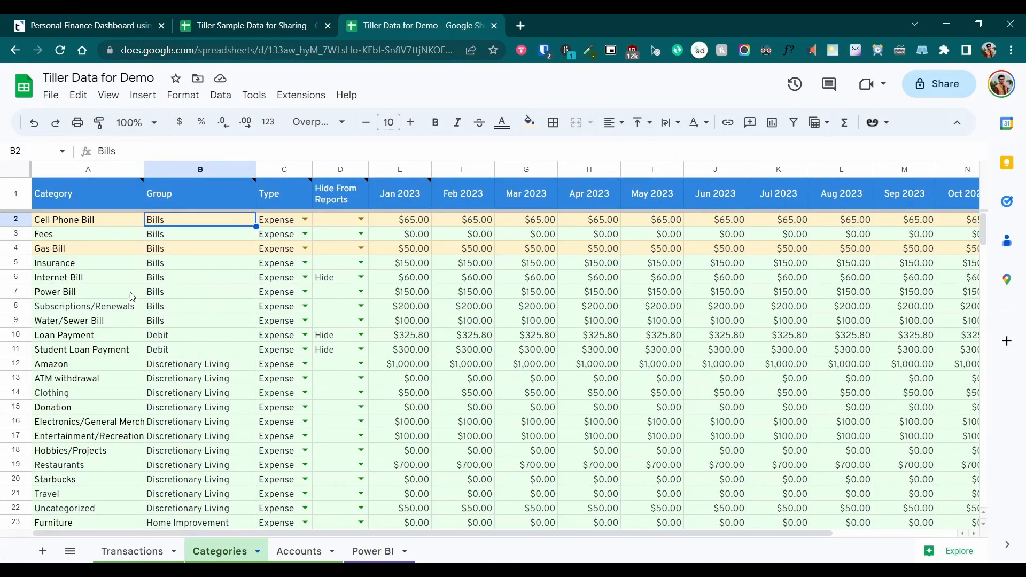
pyautogui.hotkey('shift', 'Down')
pyautogui.hotkey('shift', 'Down')
pyautogui.hotkey('shift', 'Down')
pyautogui.hotkey('shift', 'Down')
pyautogui.hotkey('shift', 'Down')
pyautogui.hotkey('shift', 'Down')
pyautogui.hotkey('shift', 'Down')
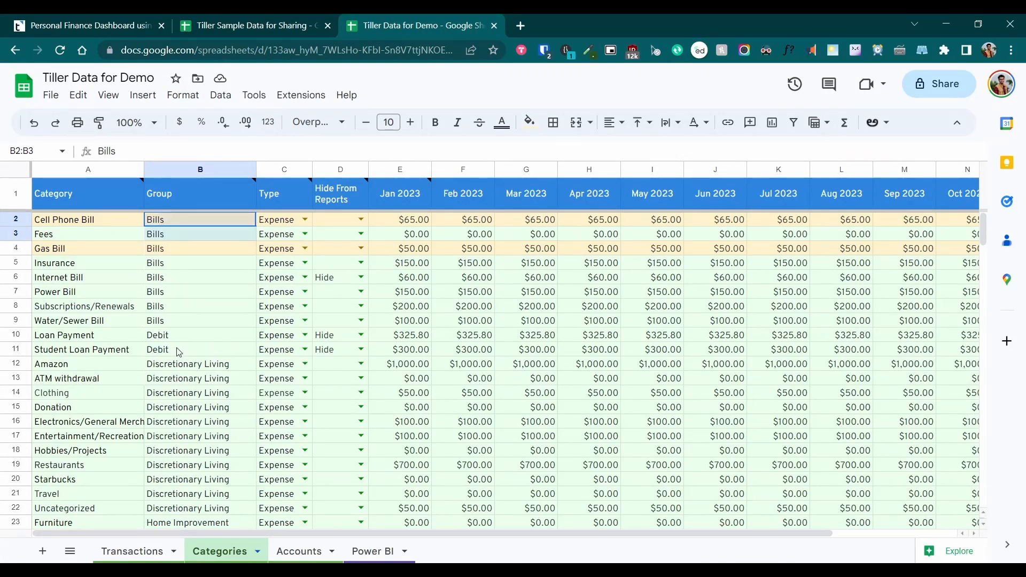
pyautogui.click(103, 338)
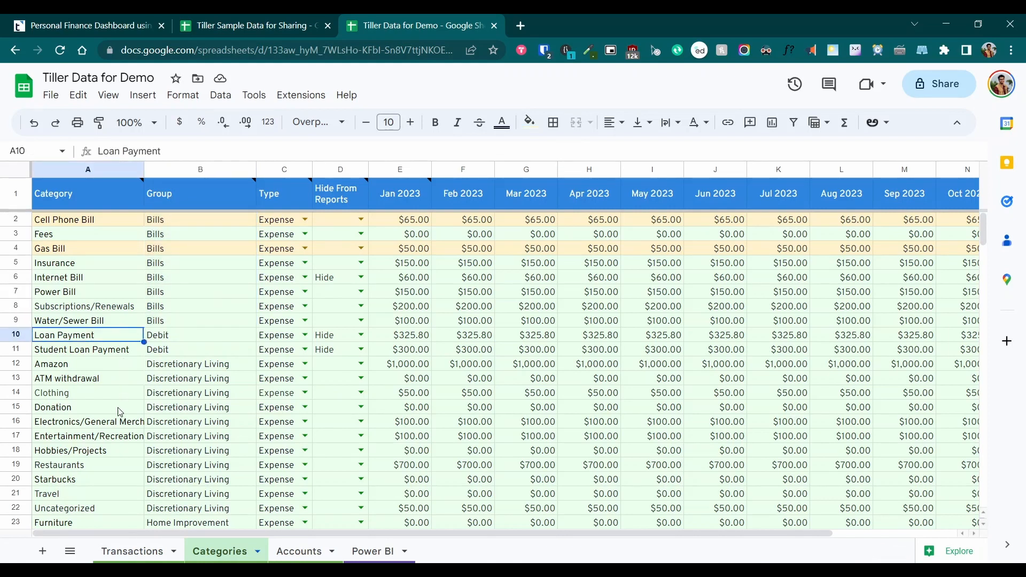
pyautogui.scroll(-3, 119, 412)
pyautogui.scroll(-3, 86, 374)
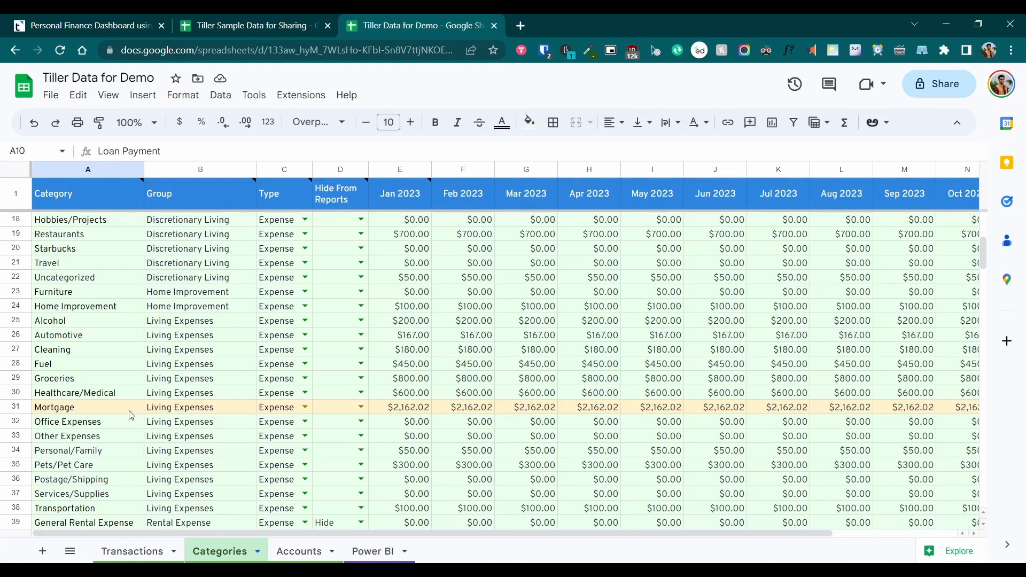
pyautogui.click(179, 408)
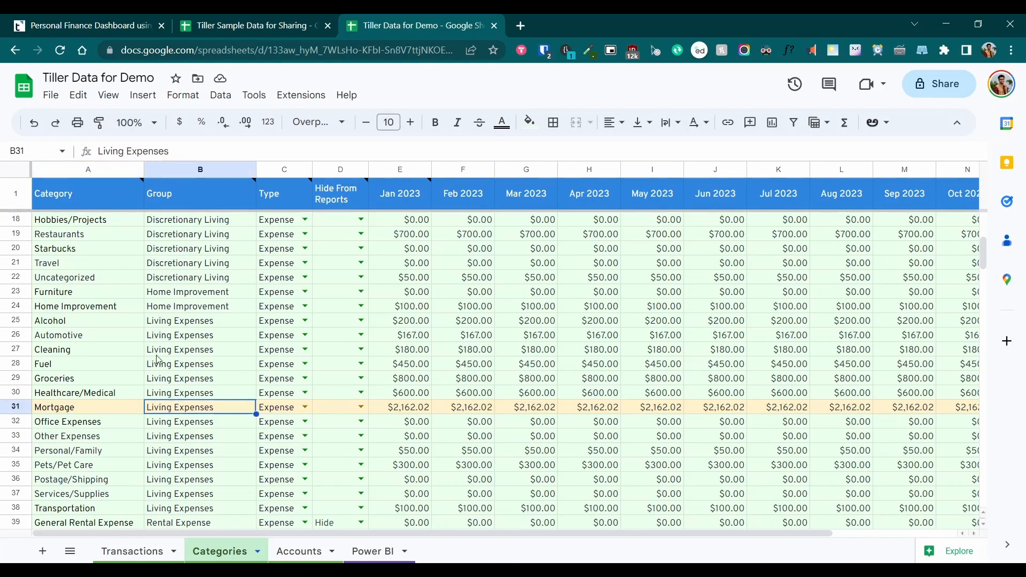
pyautogui.click(82, 410)
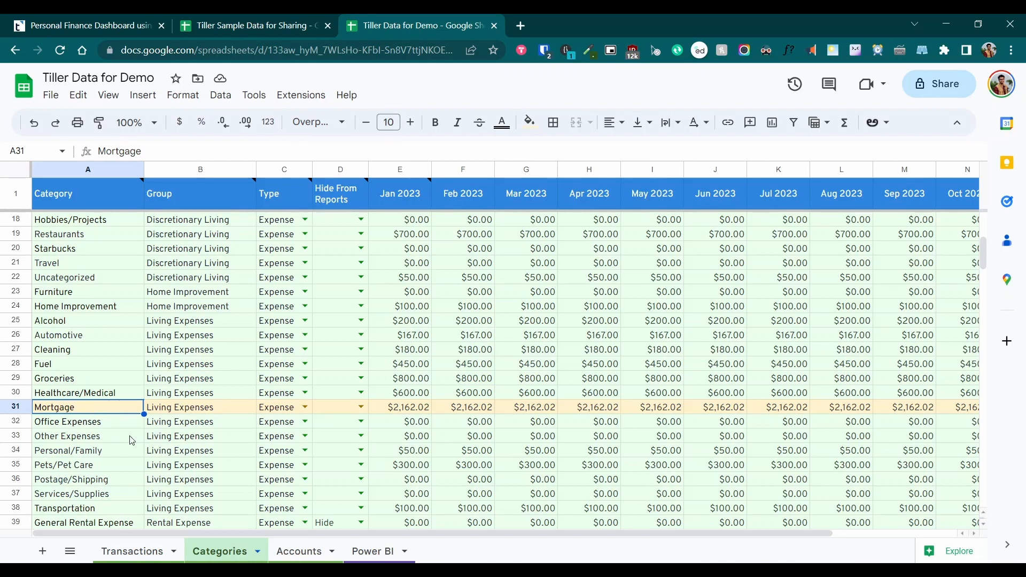
pyautogui.scroll(5, 132, 441)
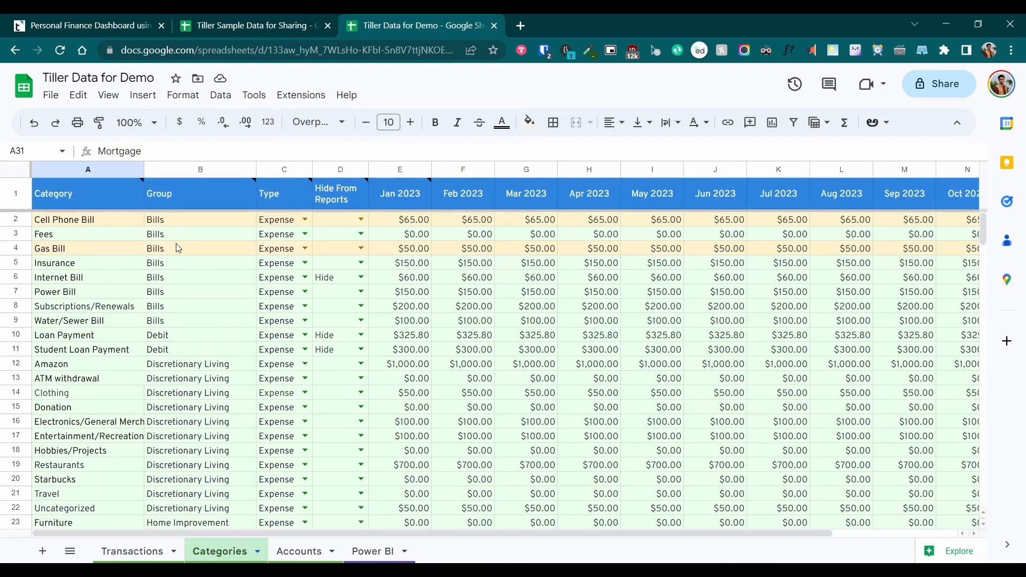
pyautogui.click(192, 279)
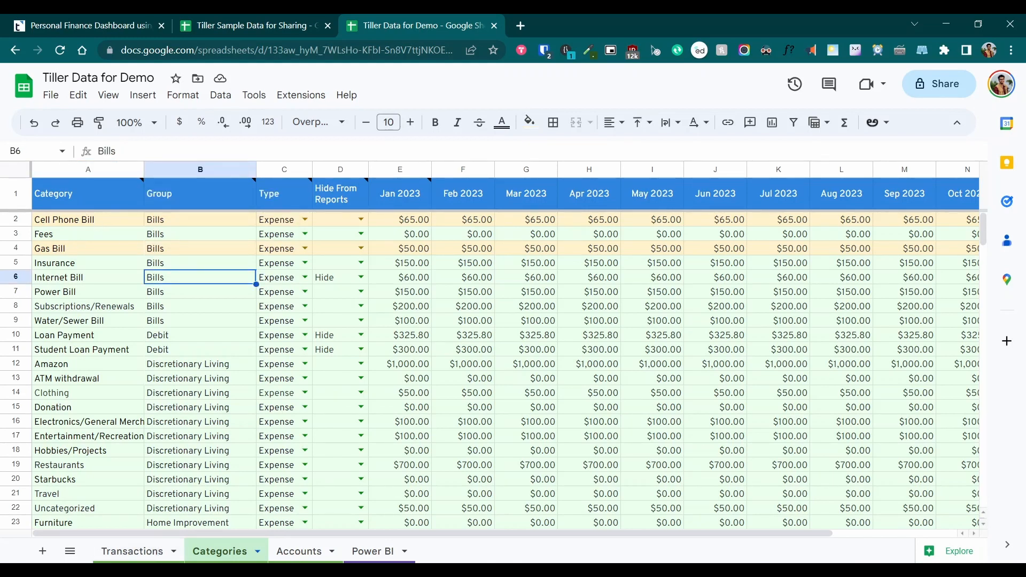
pyautogui.moveTo(153, 570)
pyautogui.click(153, 518)
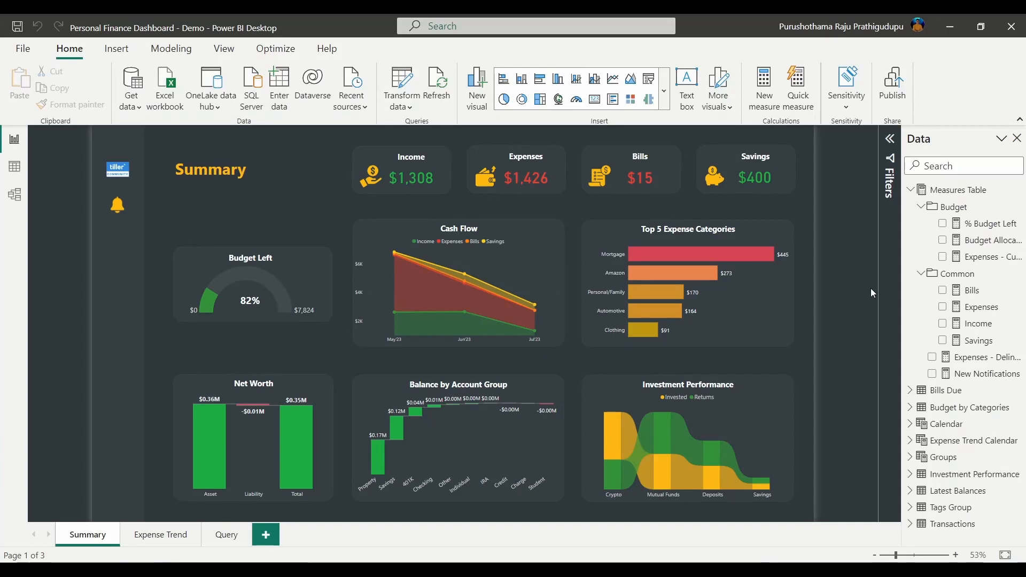
# Change the Bills measure filter to Transactions[Category] = "Cell Phone Bill"
pyautogui.click(973, 292)
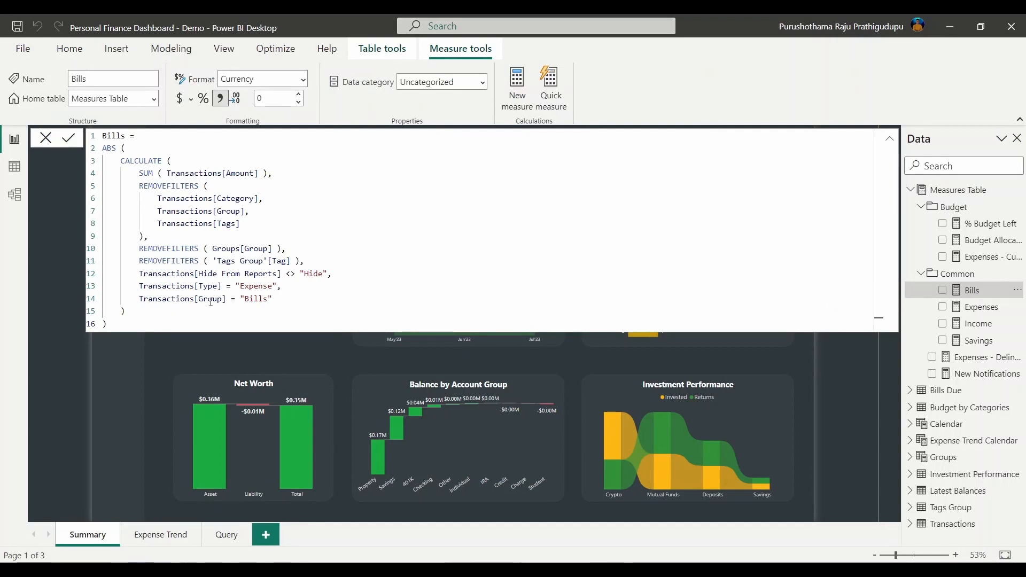
pyautogui.doubleClick(216, 299)
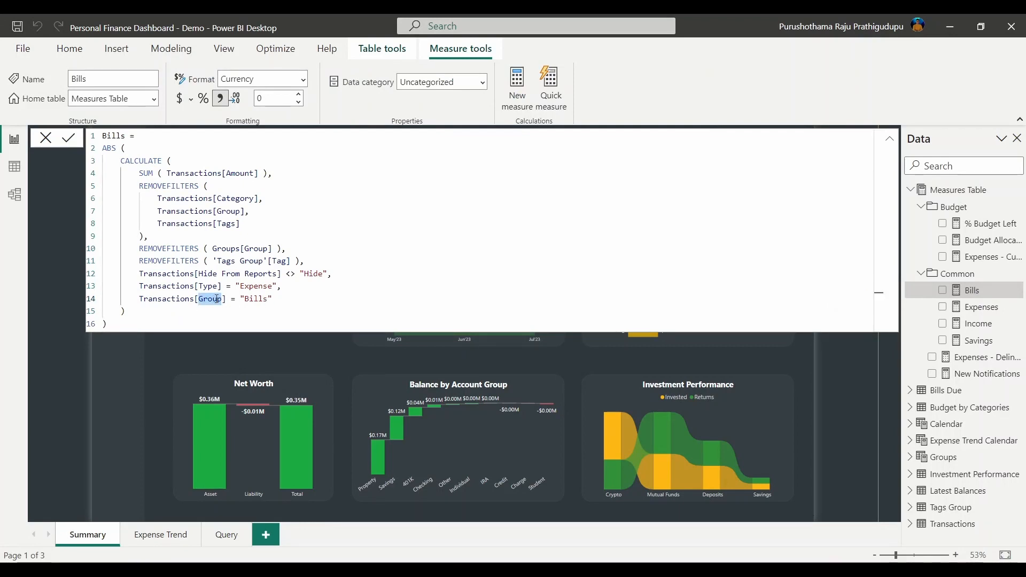
pyautogui.write('Ca')
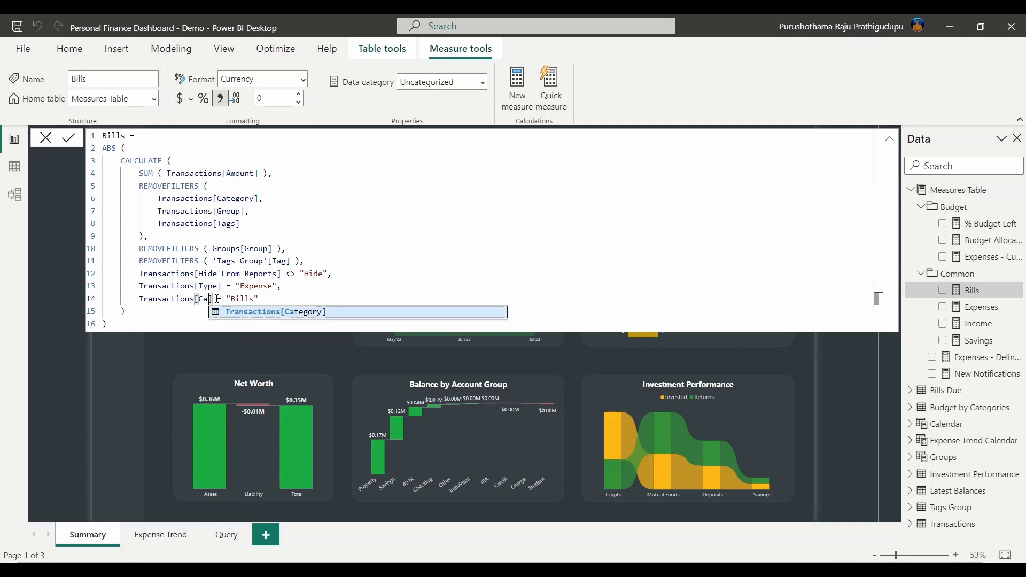
pyautogui.press('Tab')
pyautogui.press('End')
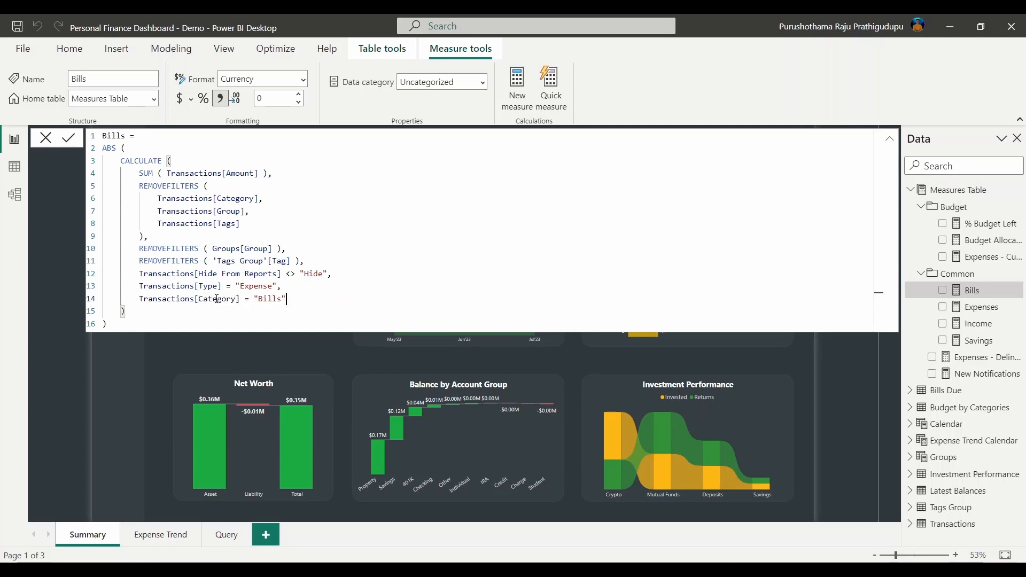
pyautogui.press('Left')
pyautogui.hotkey('ctrl', 'BackSpace')
pyautogui.click(126, 572)
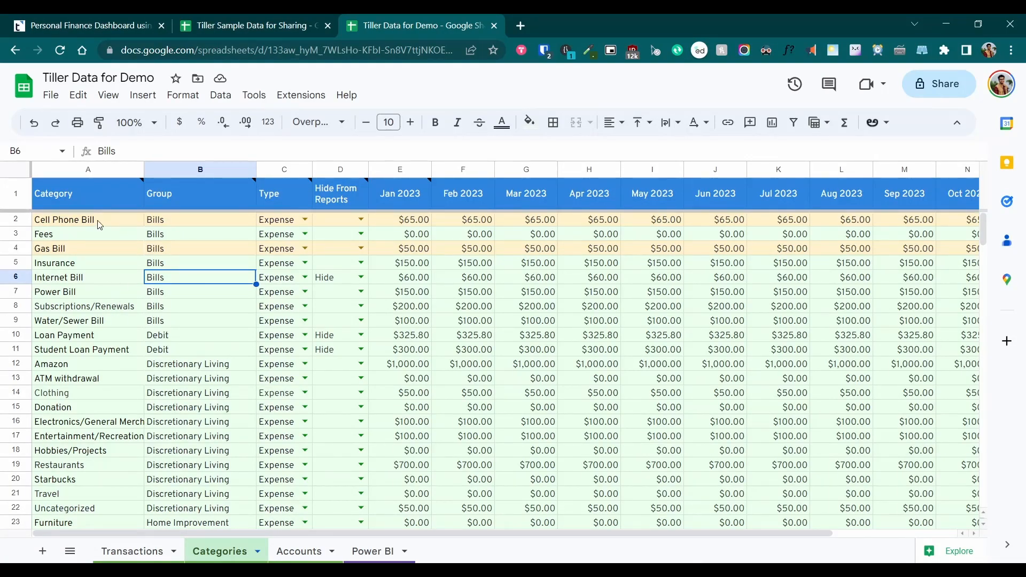
pyautogui.hotkey('alt', 'Tab')
pyautogui.write('Cell Phone ')
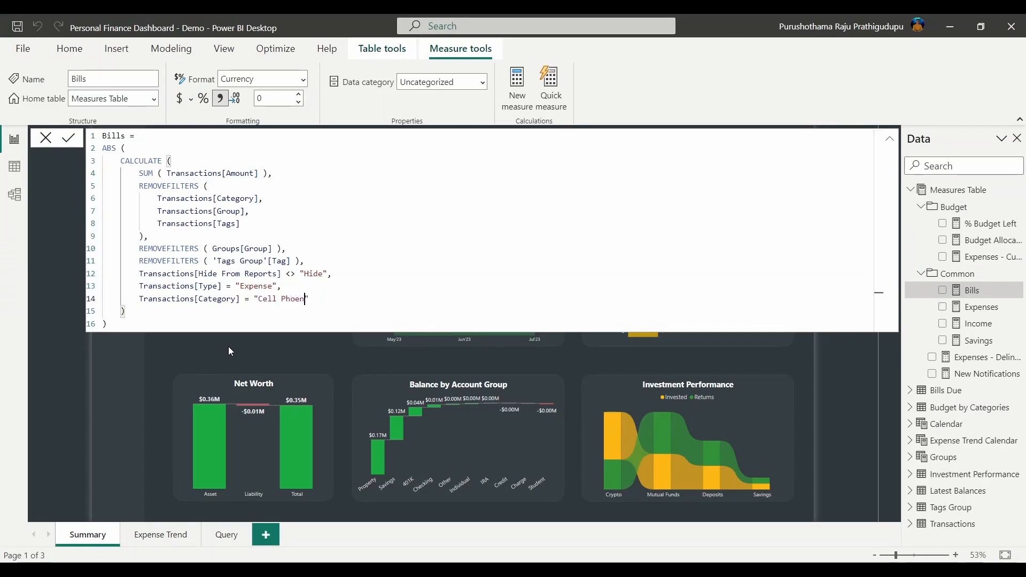
pyautogui.write('Bill')
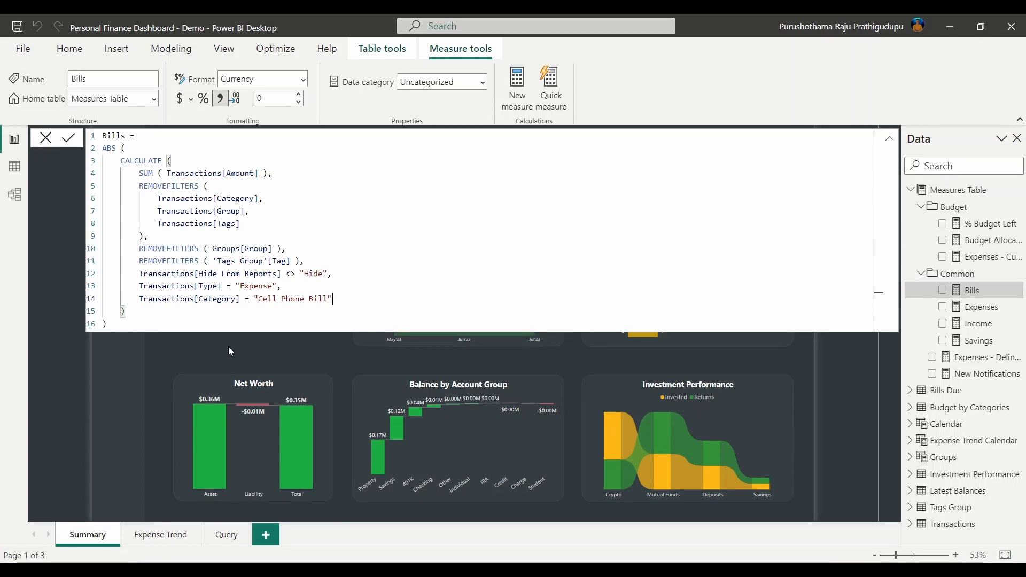
pyautogui.press('Return')
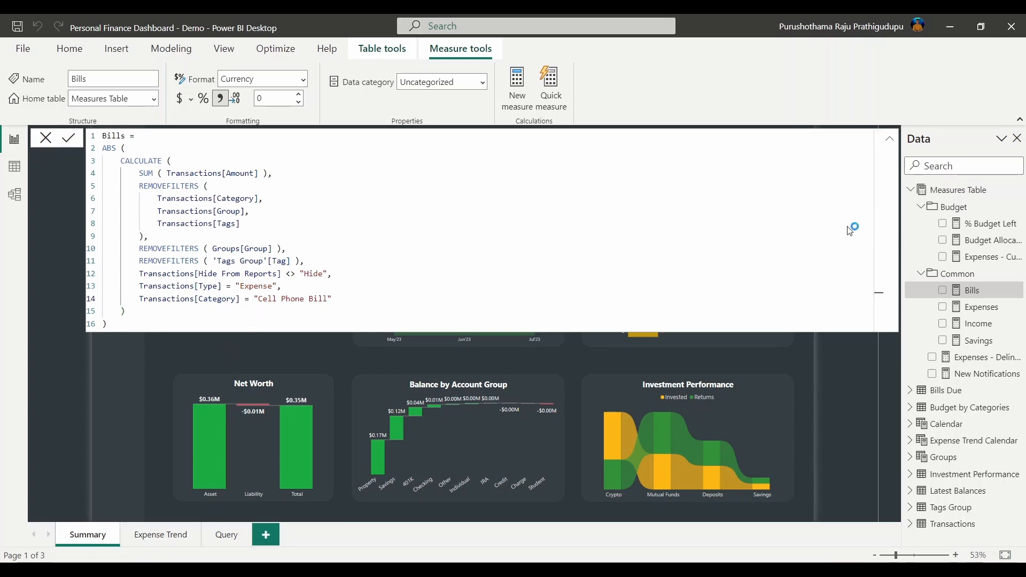
pyautogui.click(957, 196)
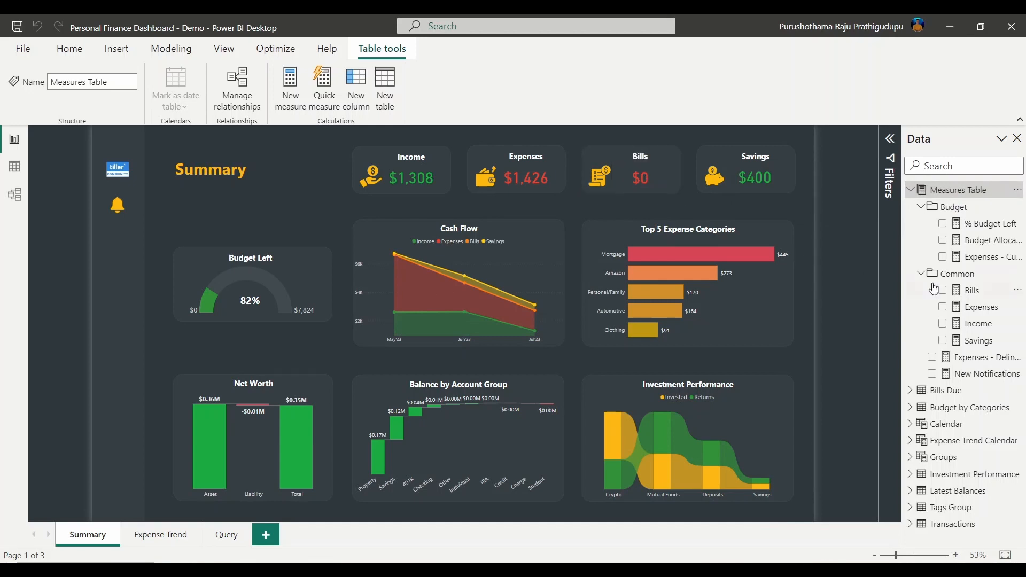
pyautogui.click(957, 275)
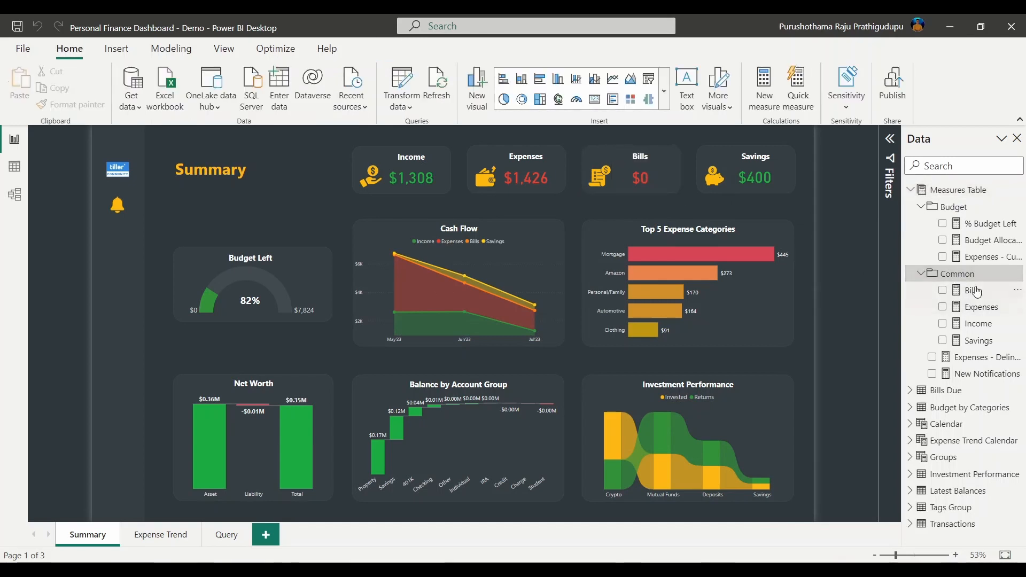
# Add || Transactions[Category] = "Gas Bill" to the Bills measure's condition and commit it
pyautogui.click(973, 290)
pyautogui.click(361, 302)
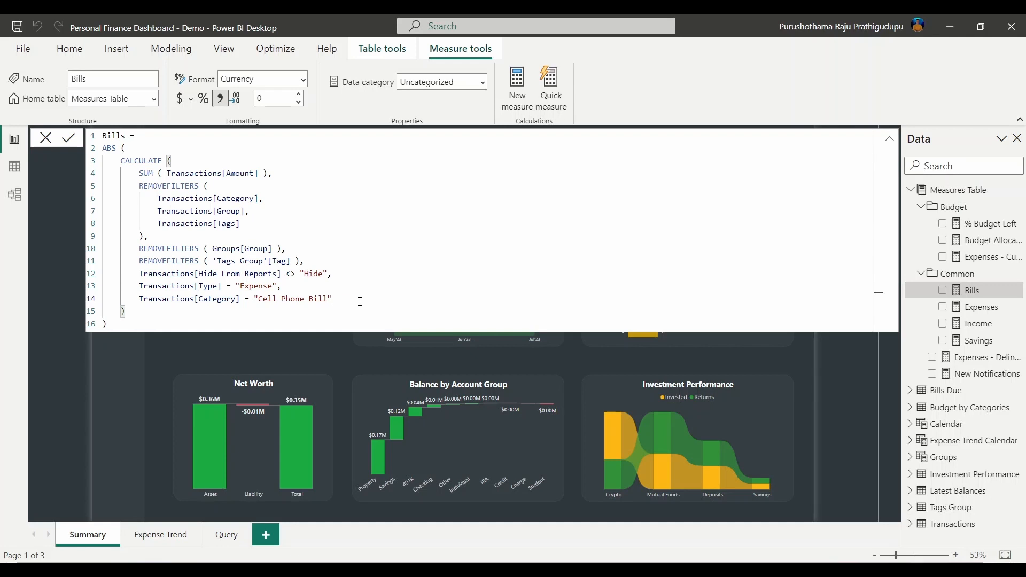
pyautogui.write('||')
pyautogui.moveTo(332, 299); pyautogui.dragTo(138, 298)
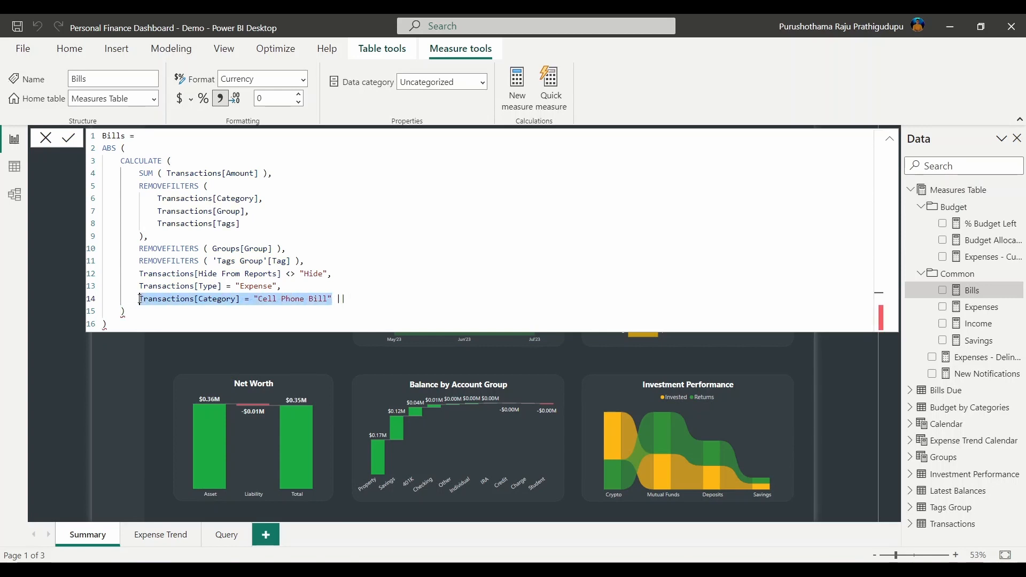
pyautogui.hotkey('ctrl', 'c')
pyautogui.click(404, 297)
pyautogui.hotkey('ctrl', 'v')
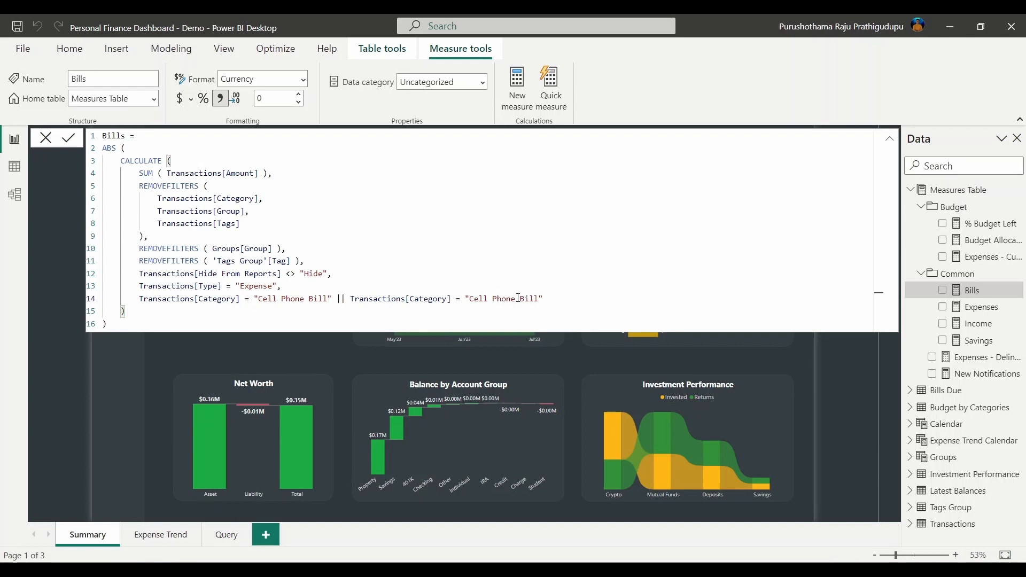
pyautogui.moveTo(514, 298); pyautogui.dragTo(471, 300)
pyautogui.write('Gas')
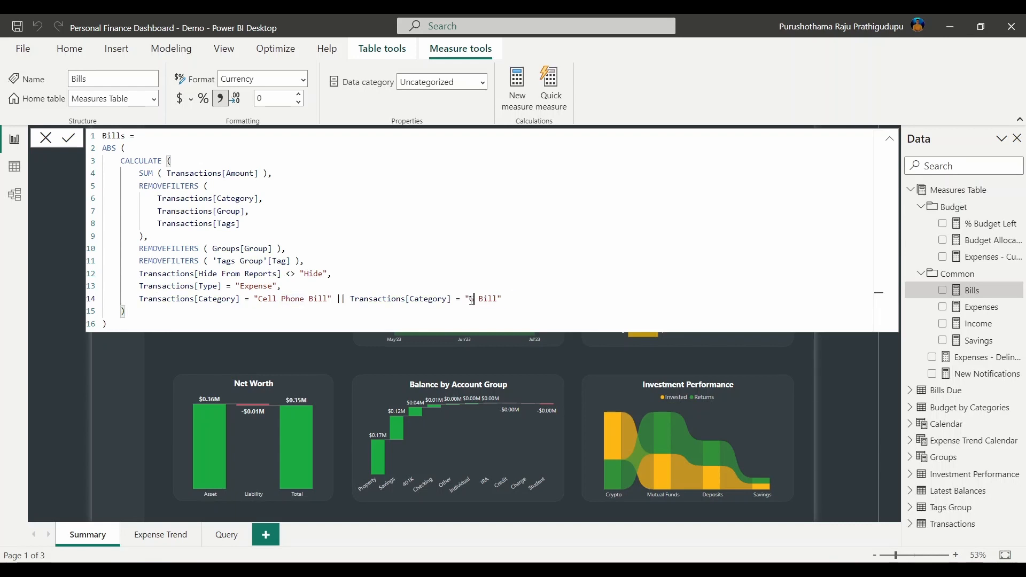
pyautogui.press('BackSpace')
pyautogui.press('Return')
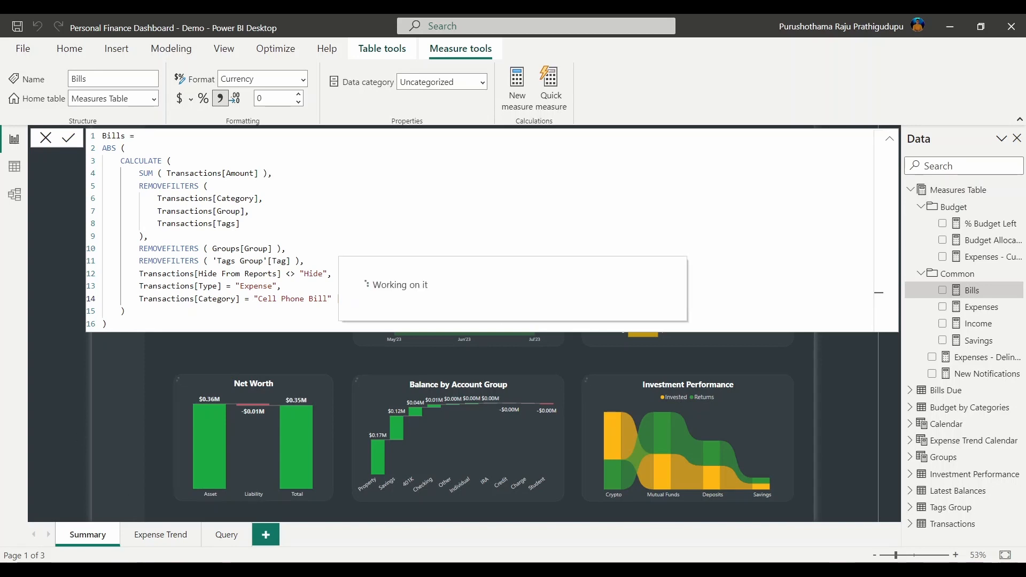
pyautogui.click(106, 375)
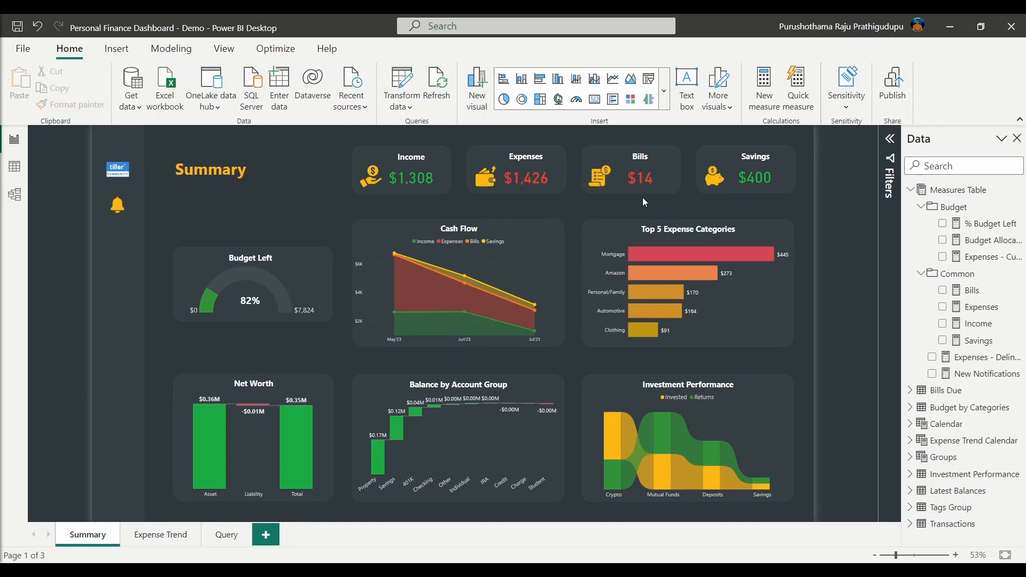
# Review the Bills measure's combined category condition on line 14, then open Savings
pyautogui.click(984, 298)
pyautogui.click(346, 300)
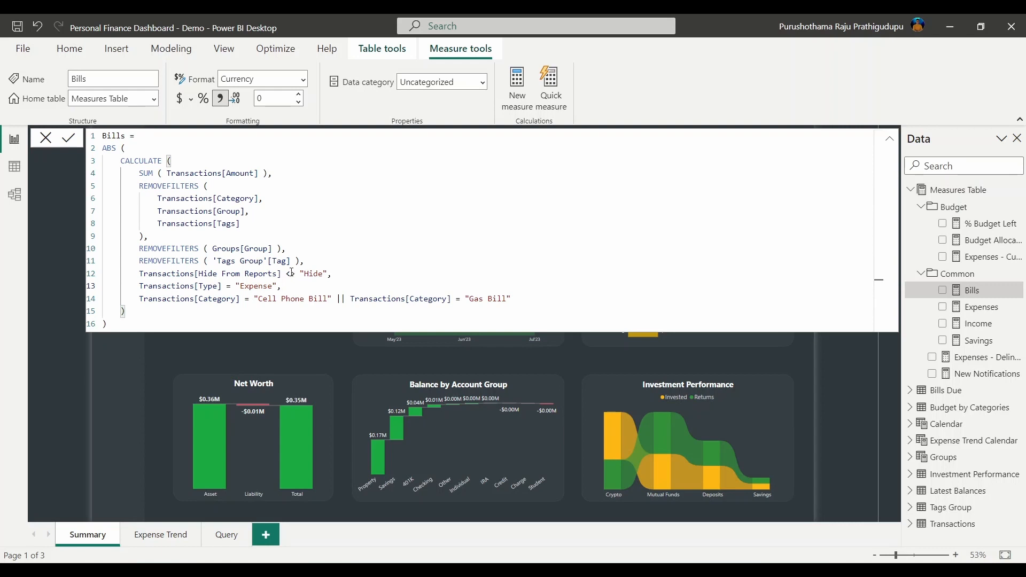
pyautogui.moveTo(139, 299); pyautogui.dragTo(558, 298)
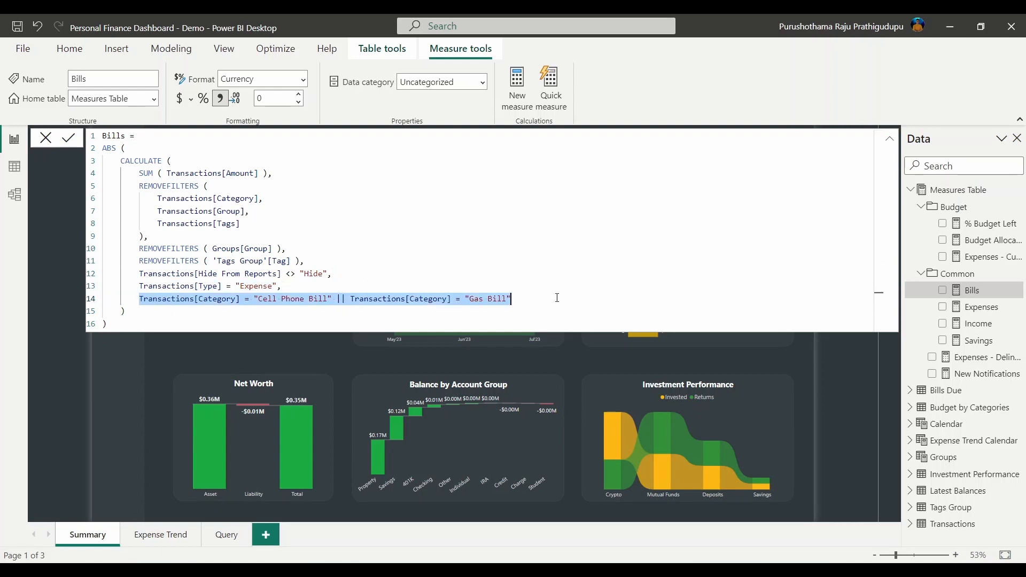
pyautogui.click(350, 300)
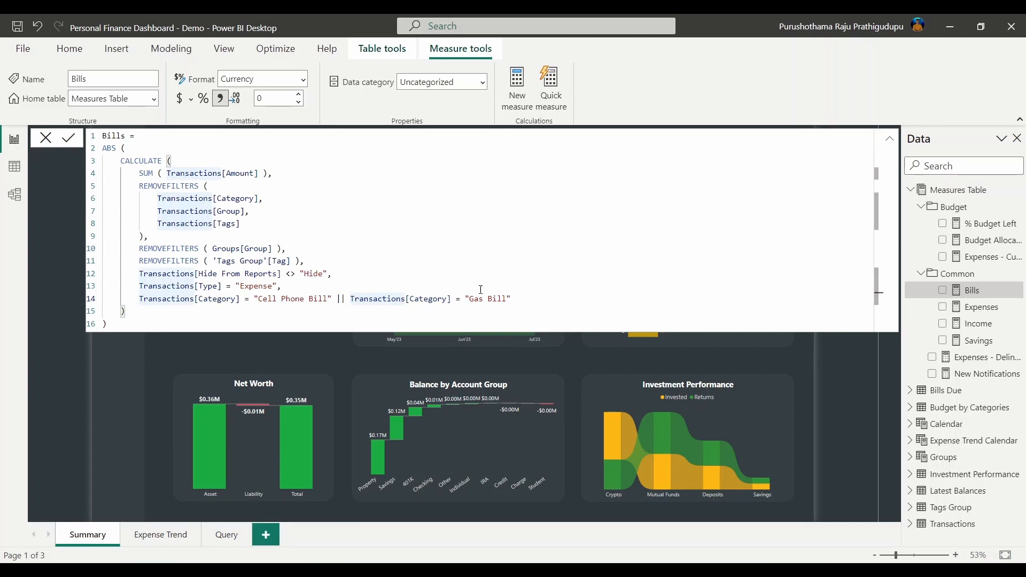
pyautogui.press('Up')
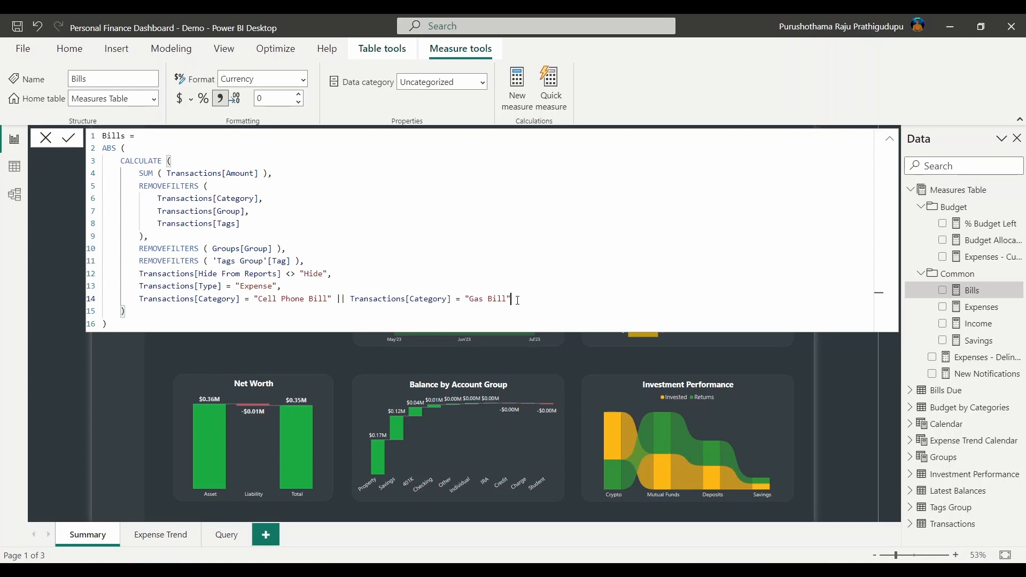
pyautogui.click(975, 345)
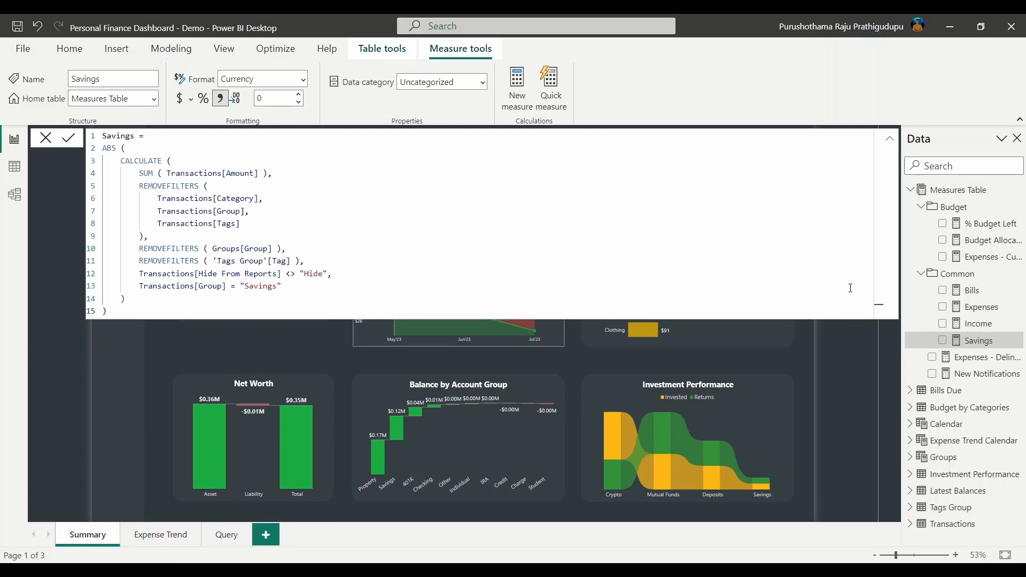
# Close the Savings formula and bring up the Expenses measure's DAX
pyautogui.click(960, 274)
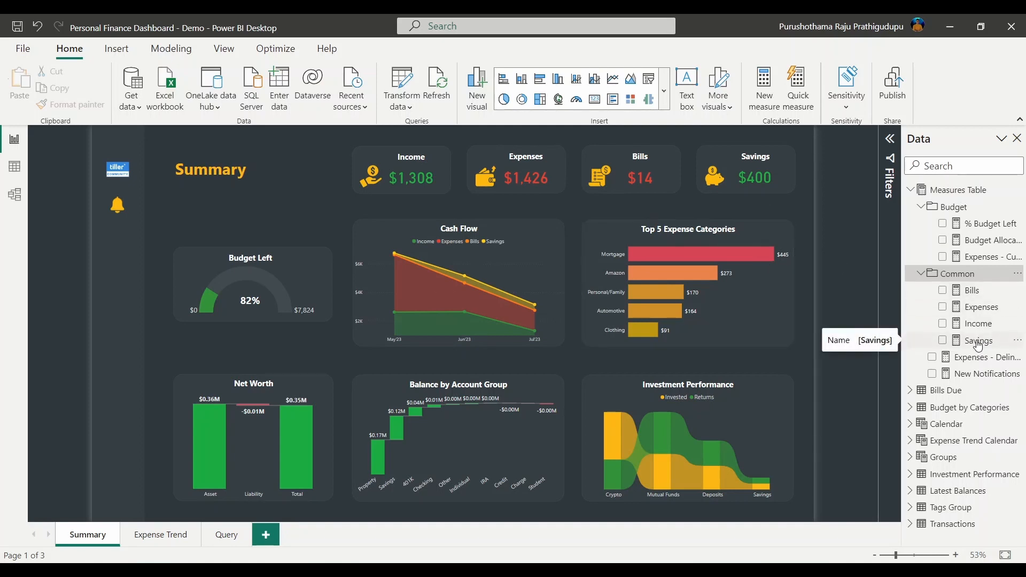
pyautogui.click(976, 309)
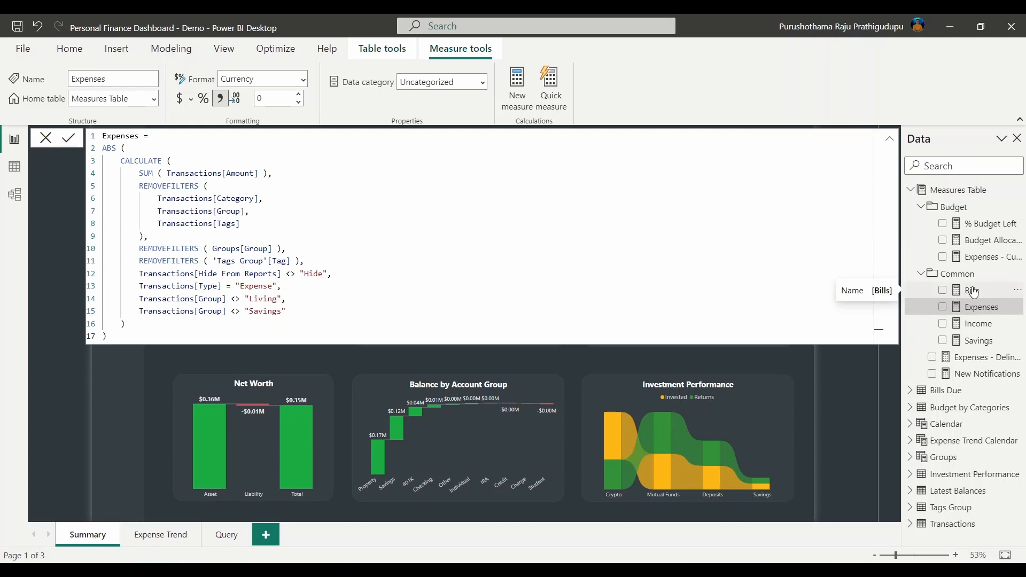
# Copy Bills' Cell Phone Bill/Gas Bill condition over the Expenses measure's Living-group line
pyautogui.click(974, 292)
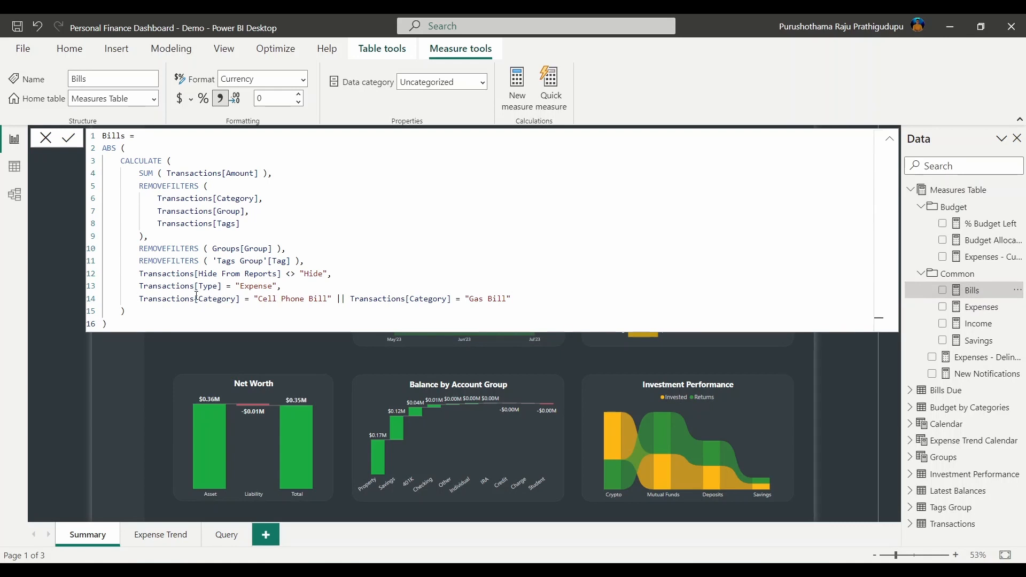
pyautogui.click(139, 298)
pyautogui.keyDown('shift'); pyautogui.click(515, 295); pyautogui.keyUp('shift')
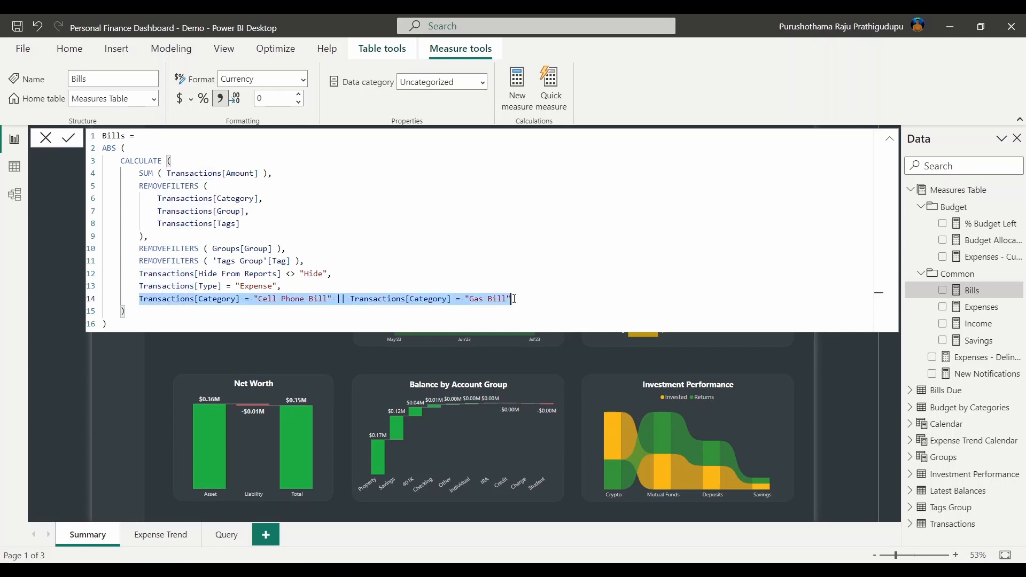
pyautogui.click(974, 308)
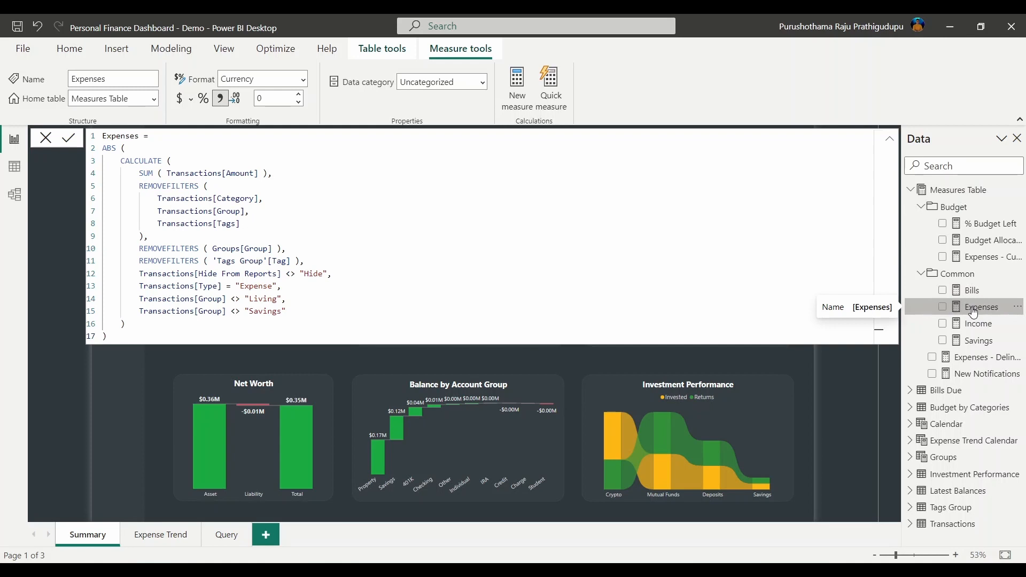
pyautogui.click(138, 298)
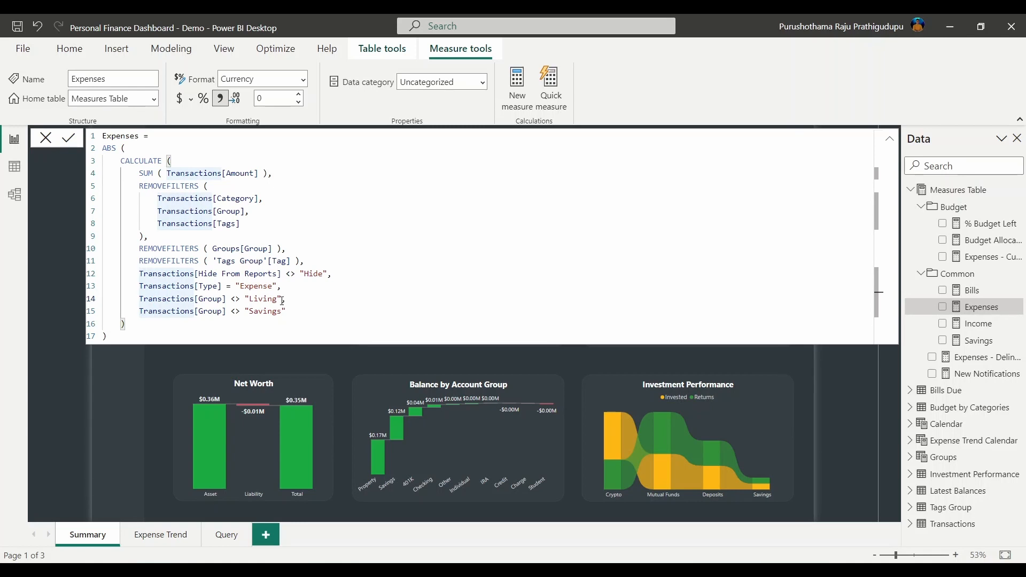
pyautogui.keyDown('shift'); pyautogui.click(283, 299); pyautogui.keyUp('shift')
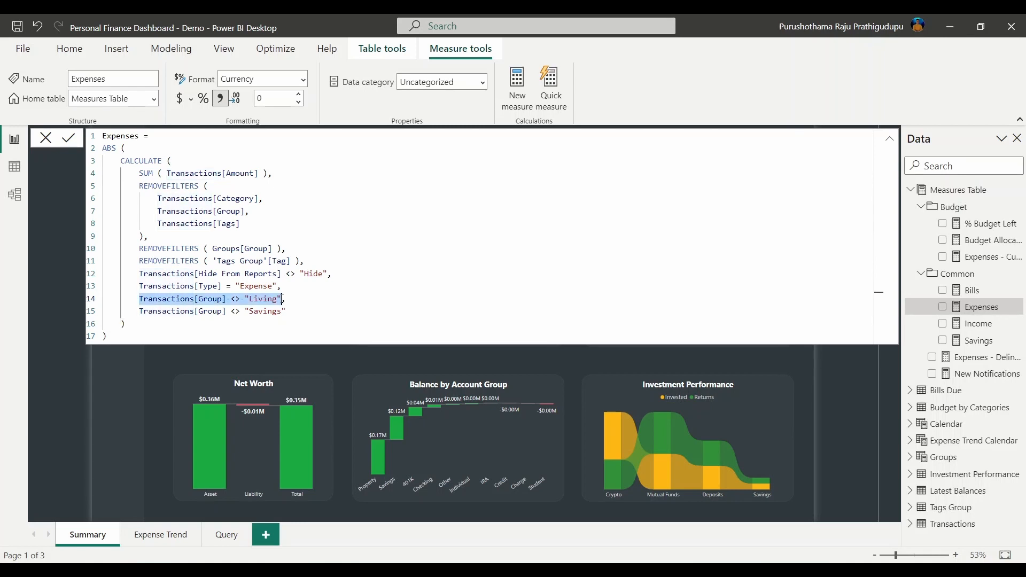
pyautogui.hotkey('ctrl', 'v')
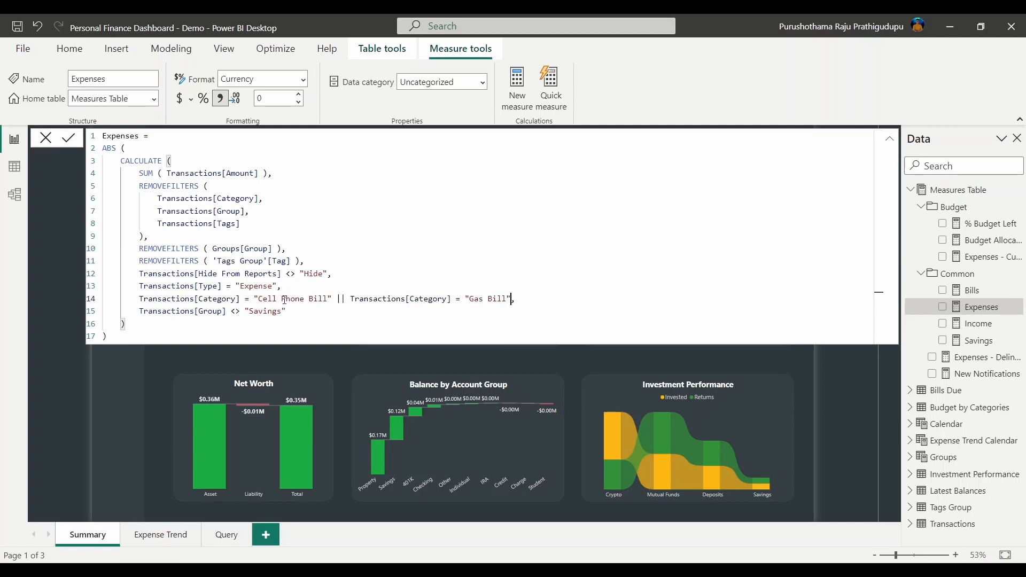
# Change both = to <> and replace || with a comma so both bill categories are excluded
pyautogui.click(251, 299)
pyautogui.press('BackSpace')
pyautogui.write('<>')
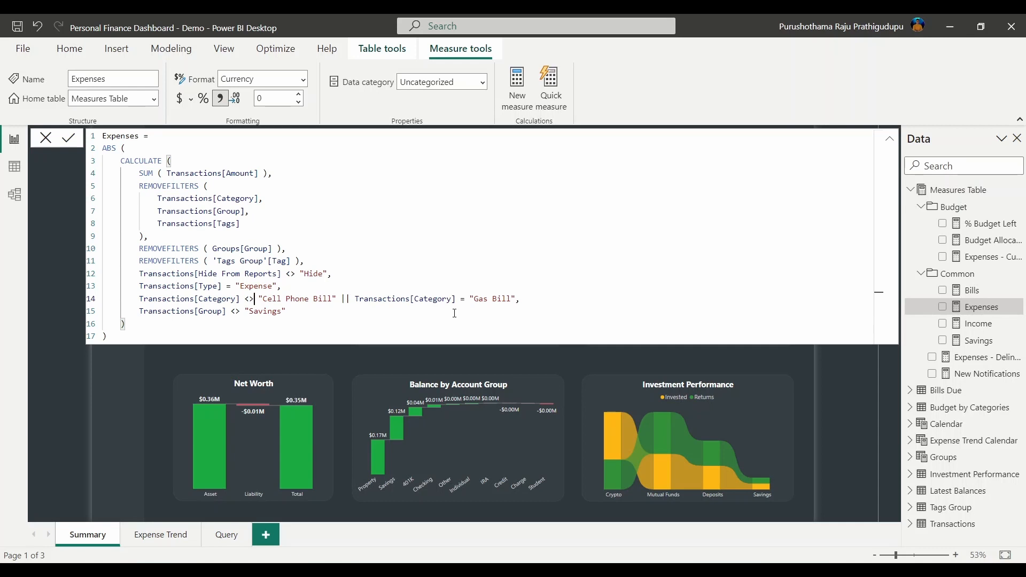
pyautogui.click(468, 298)
pyautogui.press('BackSpace')
pyautogui.write('<>')
pyautogui.press('BackSpace')
pyautogui.press('BackSpace')
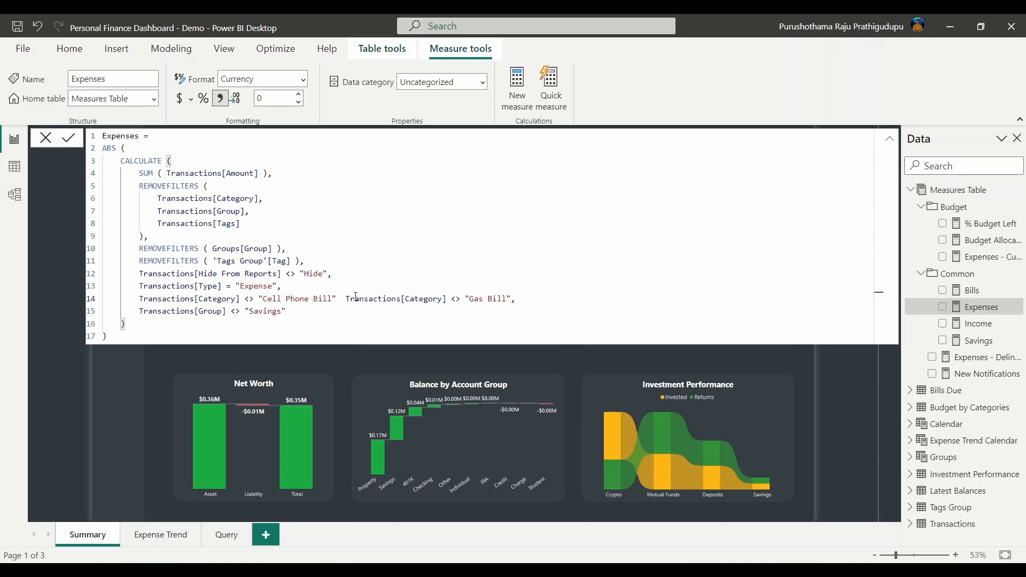
pyautogui.press('BackSpace')
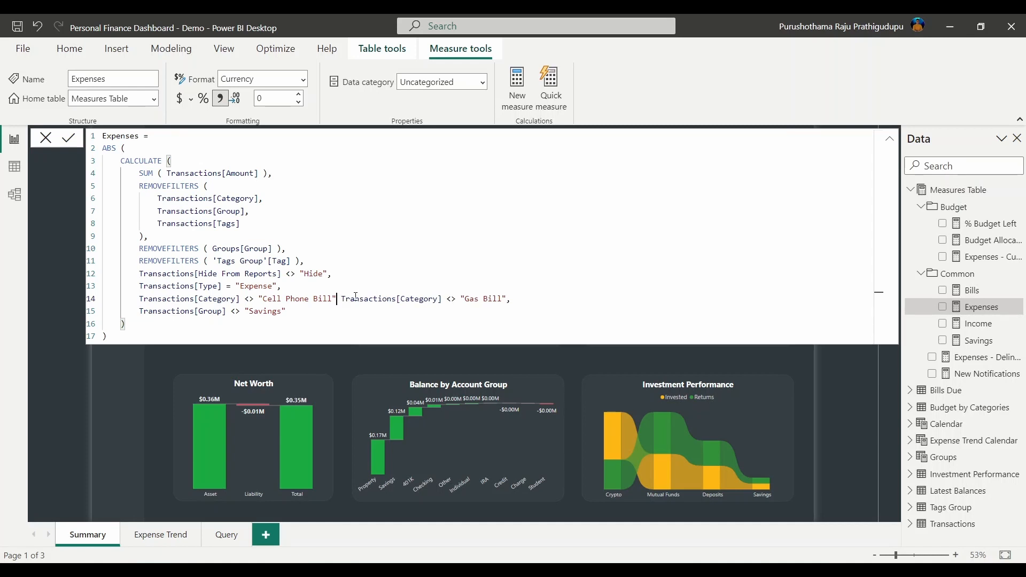
pyautogui.write(',')
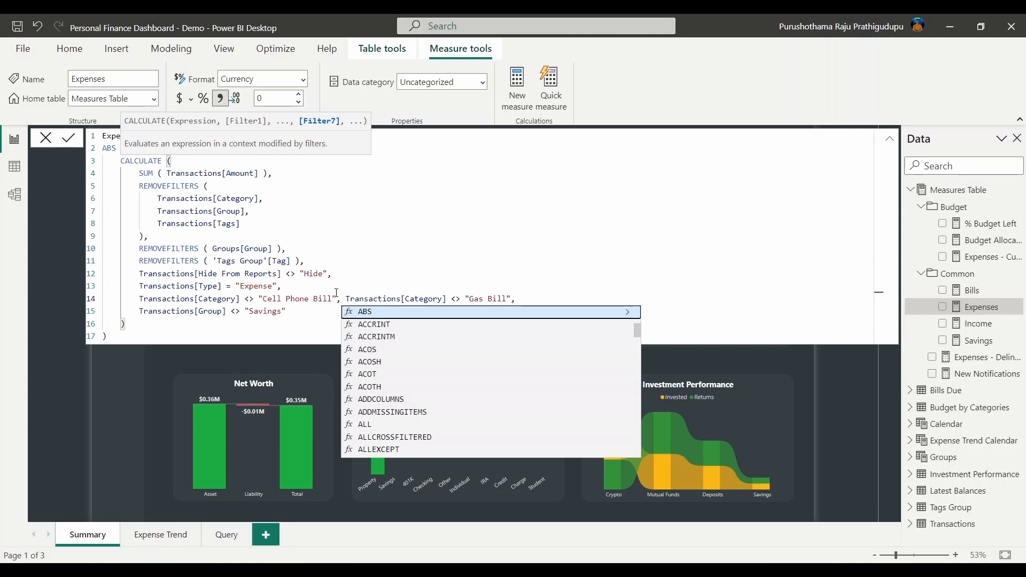
pyautogui.click(347, 304)
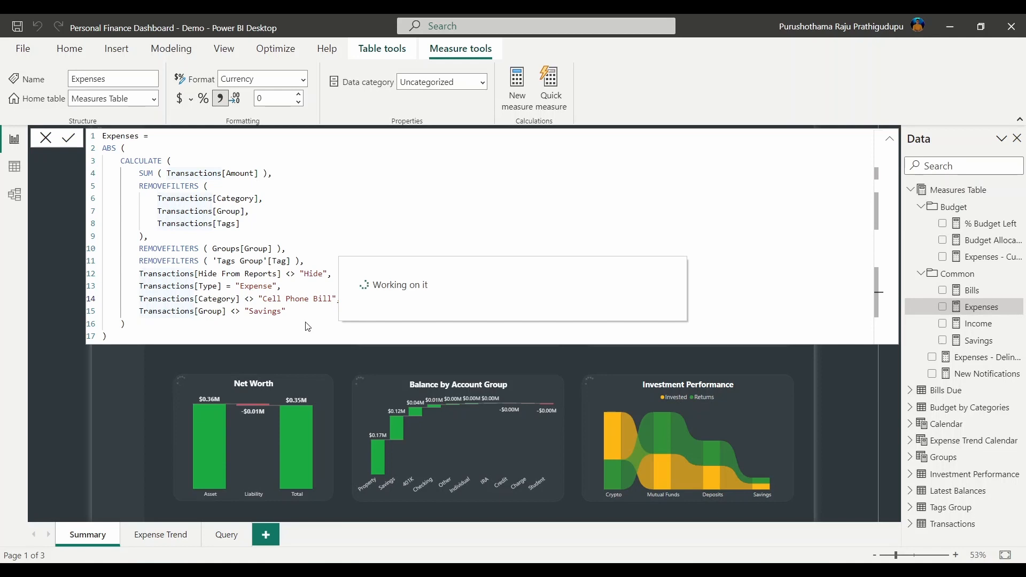
pyautogui.click(269, 313)
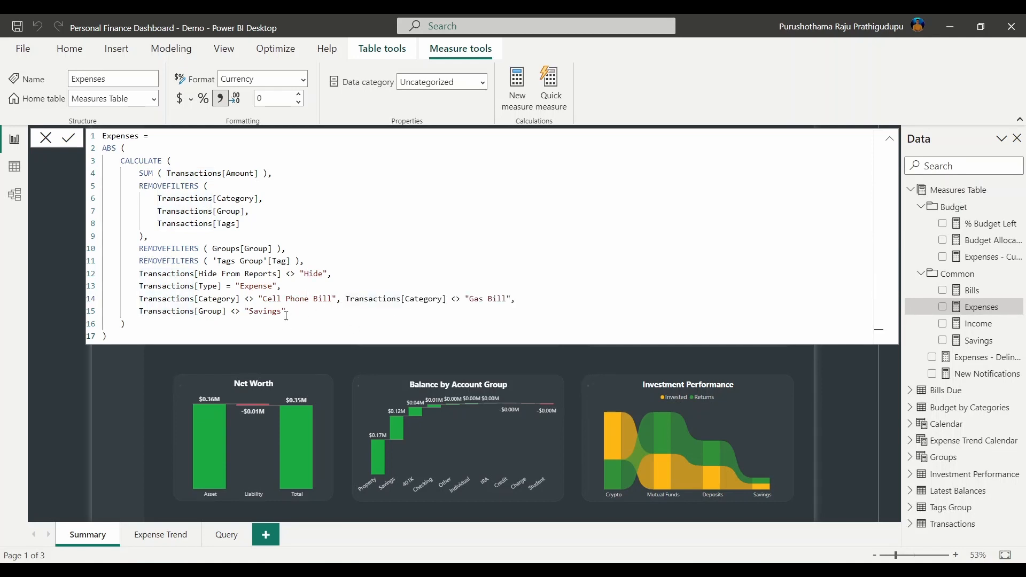
# Widen the Data pane so the full measure names are visible
pyautogui.click(956, 273)
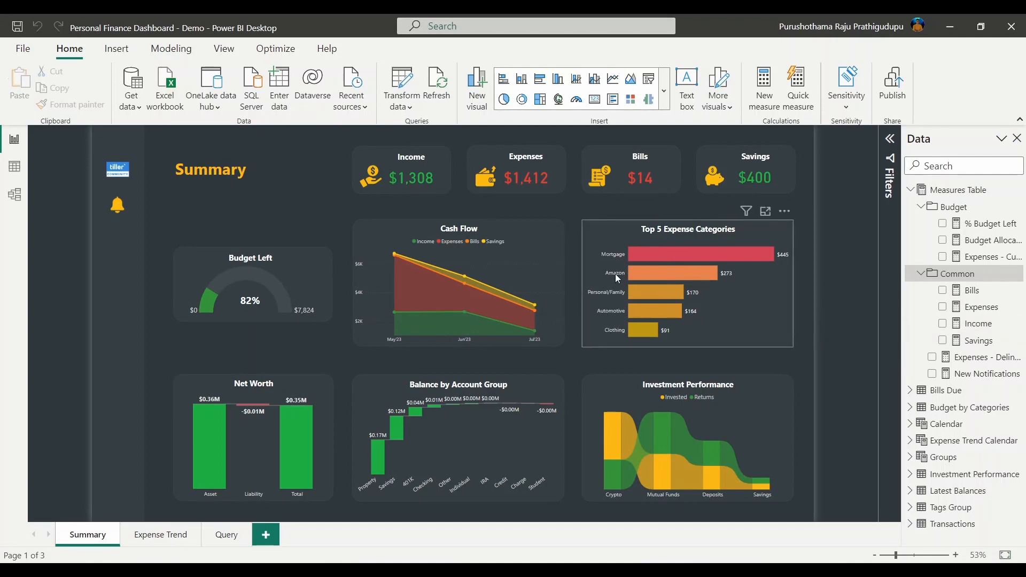
pyautogui.click(676, 230)
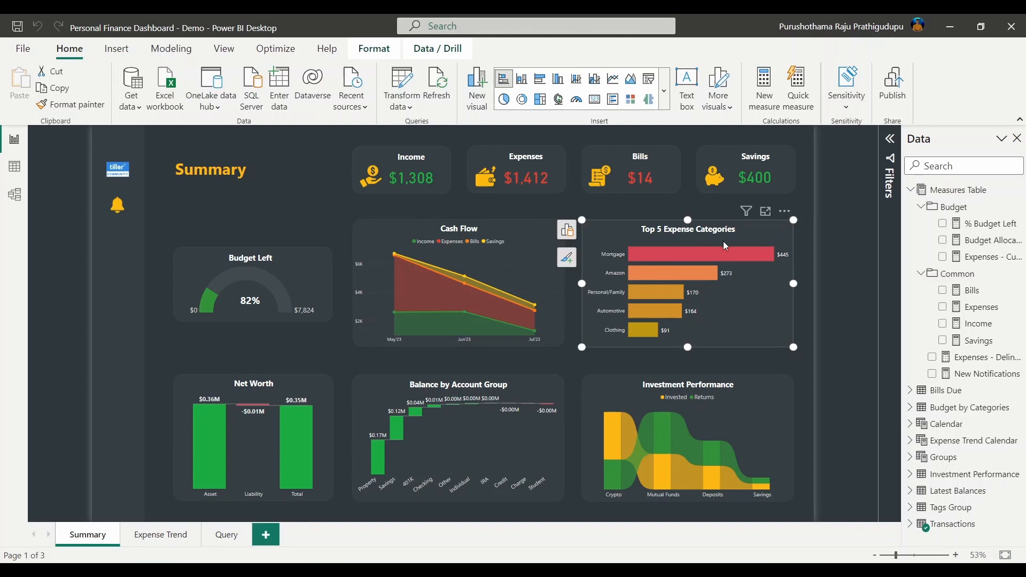
pyautogui.click(710, 354)
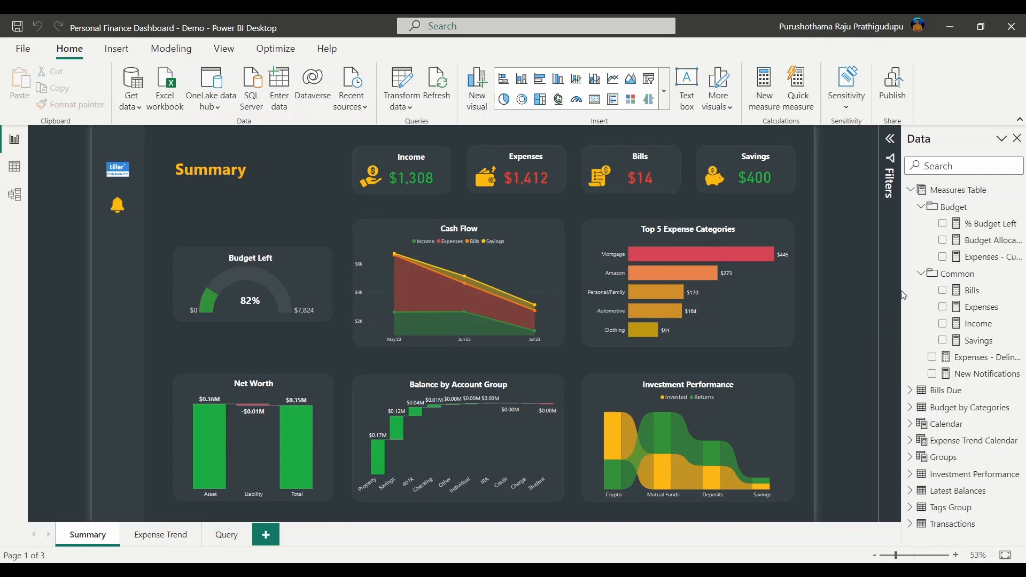
pyautogui.moveTo(900, 291); pyautogui.dragTo(840, 310)
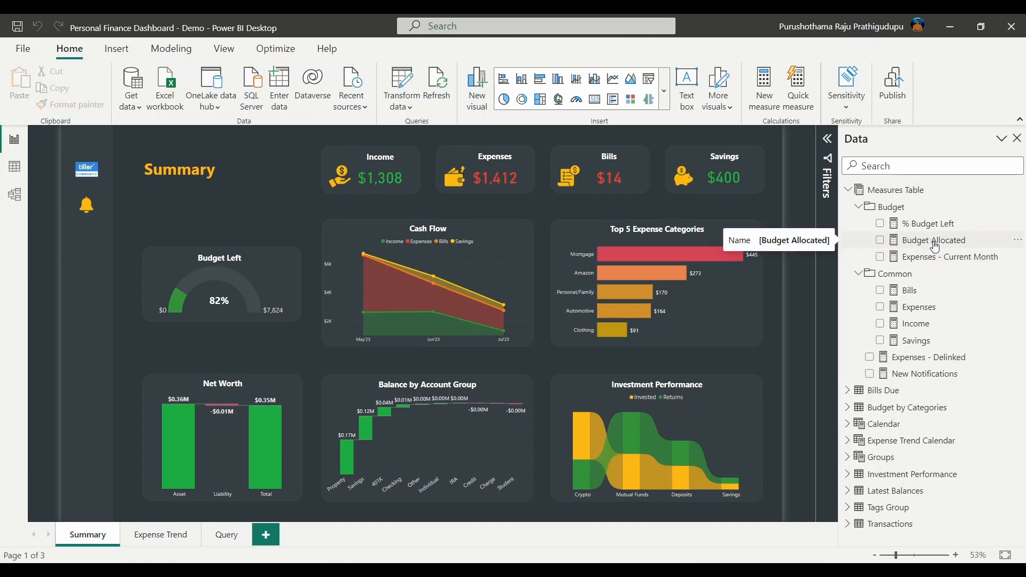
# Paste Expenses' Cell Phone Bill/Gas Bill exclusions over the Living/Savings lines in Expenses - Delinked
pyautogui.click(925, 312)
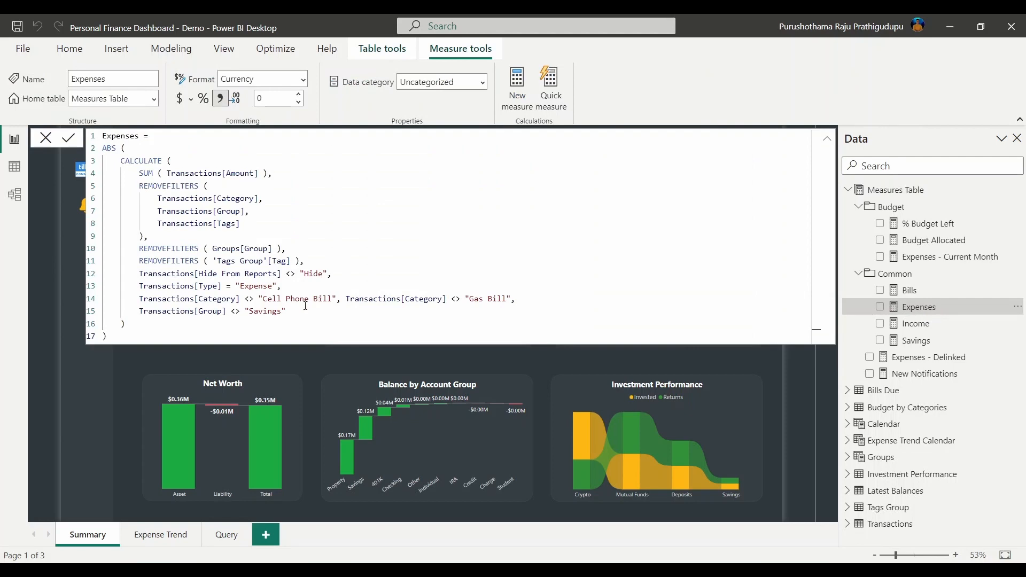
pyautogui.moveTo(287, 312); pyautogui.dragTo(140, 301)
pyautogui.hotkey('ctrl', 'c')
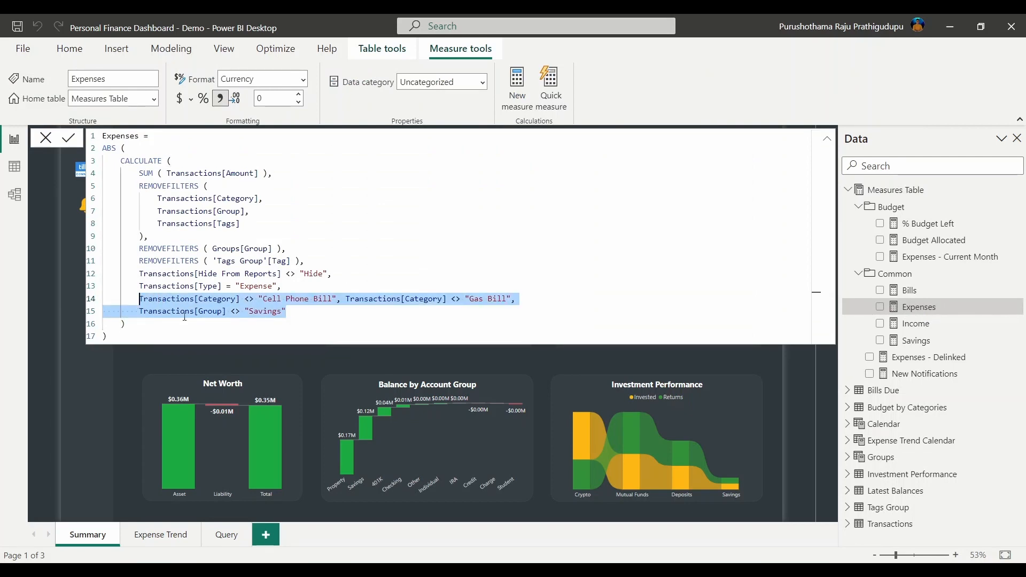
pyautogui.click(915, 362)
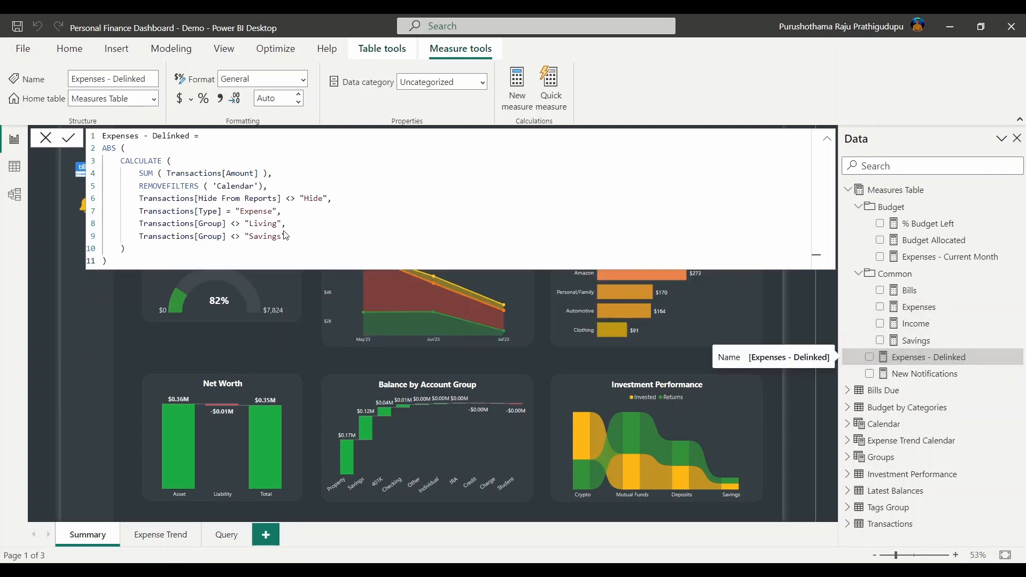
pyautogui.moveTo(292, 238); pyautogui.dragTo(141, 224)
pyautogui.hotkey('ctrl', 'v')
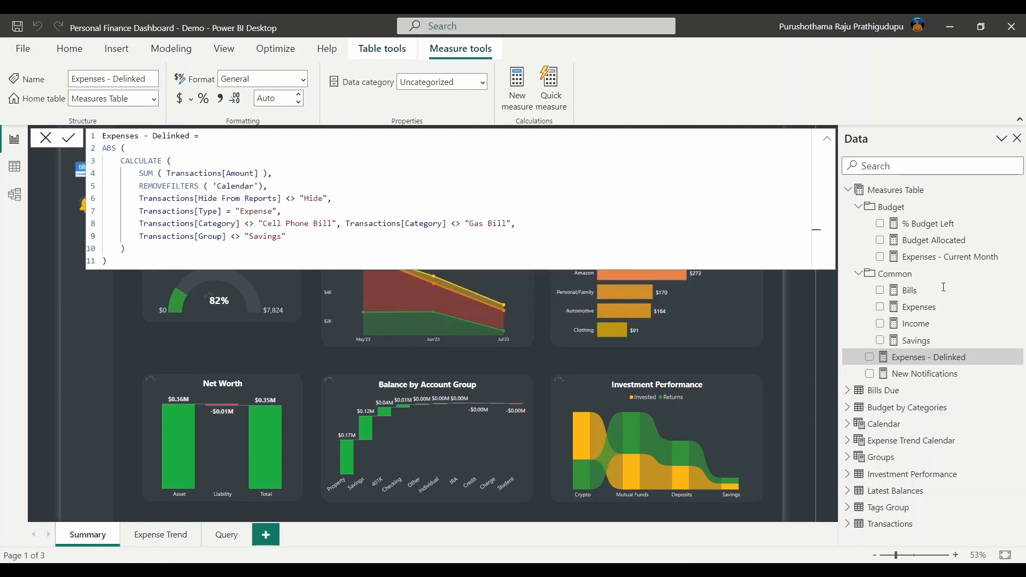
# Replace Expenses - Current Month's Living/Savings lines with the same exclusions and commit
pyautogui.click(948, 258)
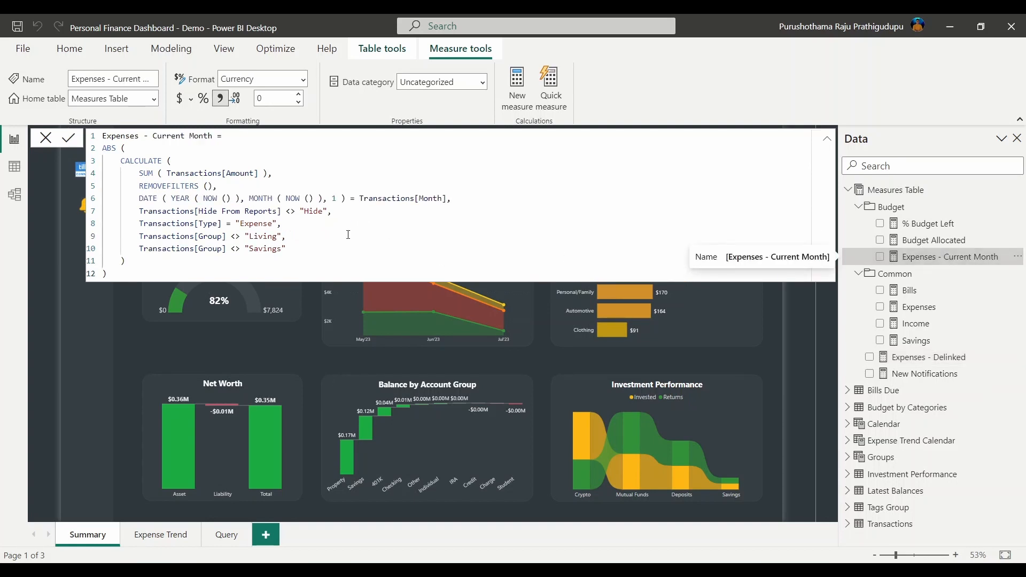
pyautogui.moveTo(293, 250); pyautogui.dragTo(140, 237)
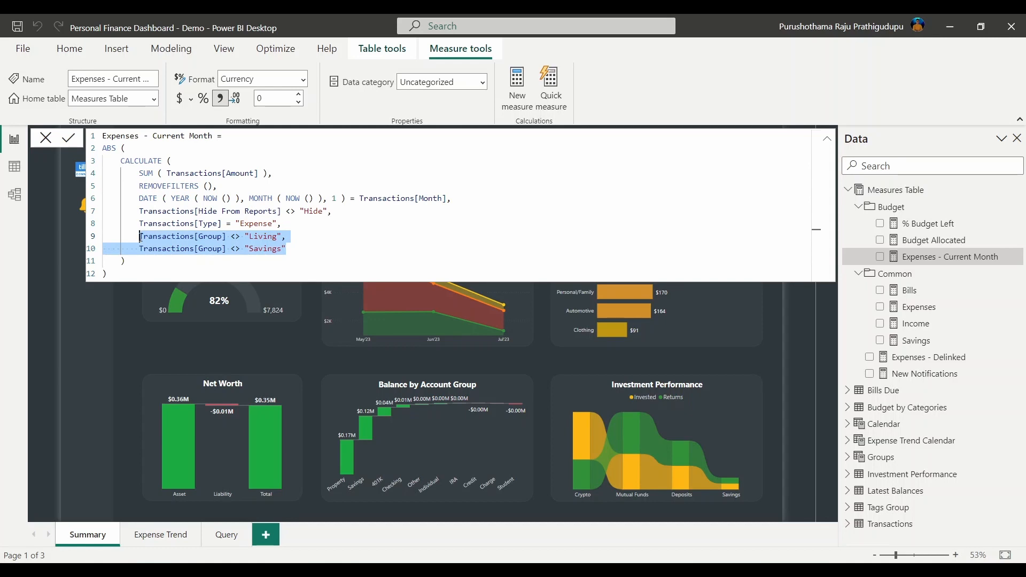
pyautogui.hotkey('ctrl', 'v')
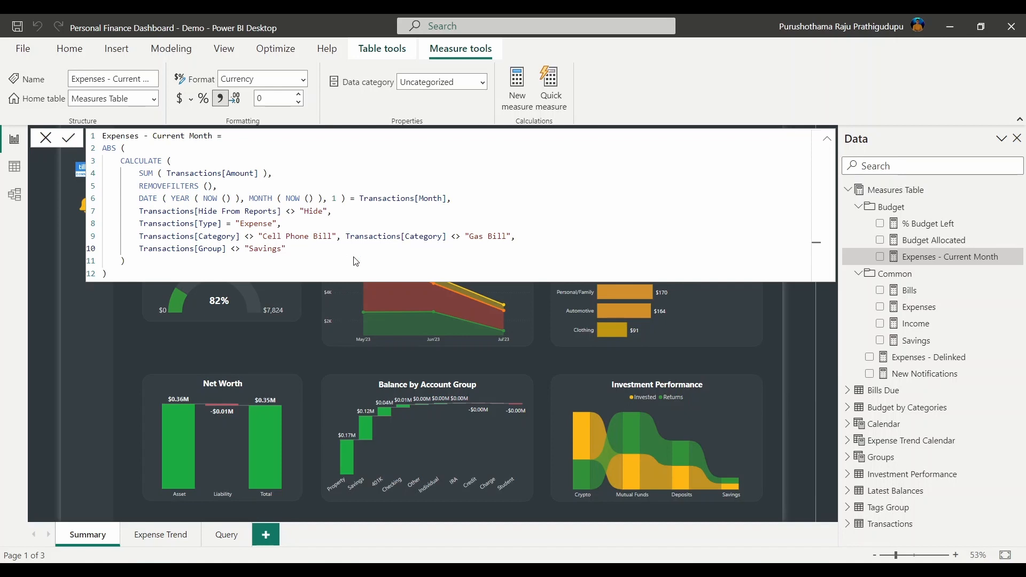
pyautogui.press('Return')
# Paste the category and Savings-group exclusions over Budget Allocated's lines 6–7 and align indentation
pyautogui.click(942, 243)
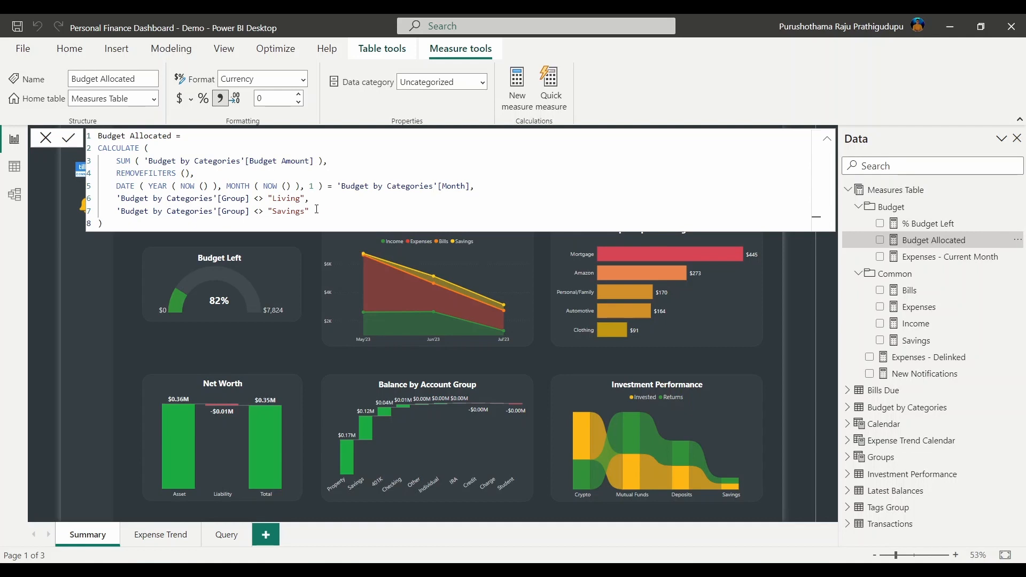
pyautogui.moveTo(316, 209); pyautogui.dragTo(117, 199)
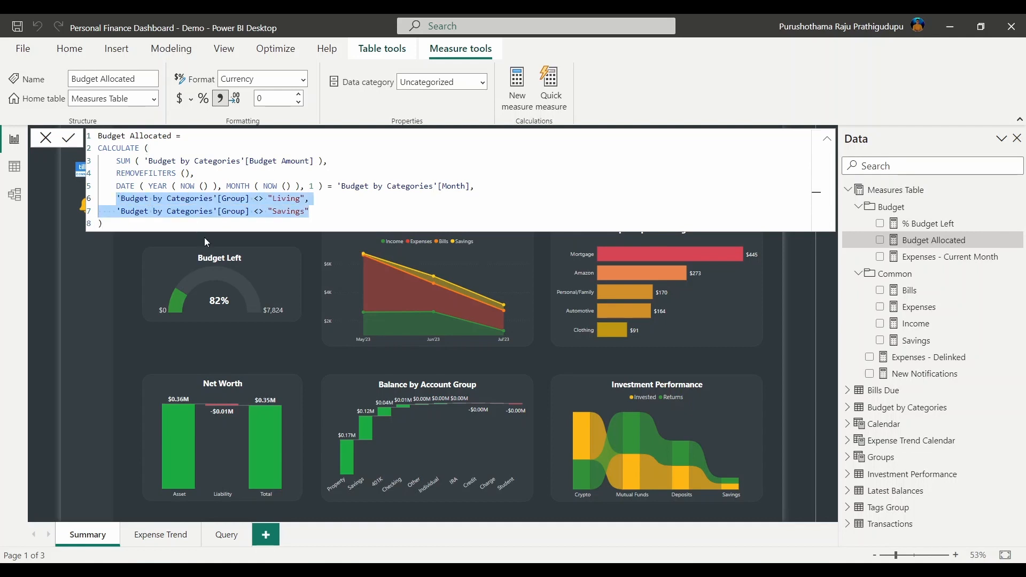
pyautogui.hotkey('ctrl', 'v')
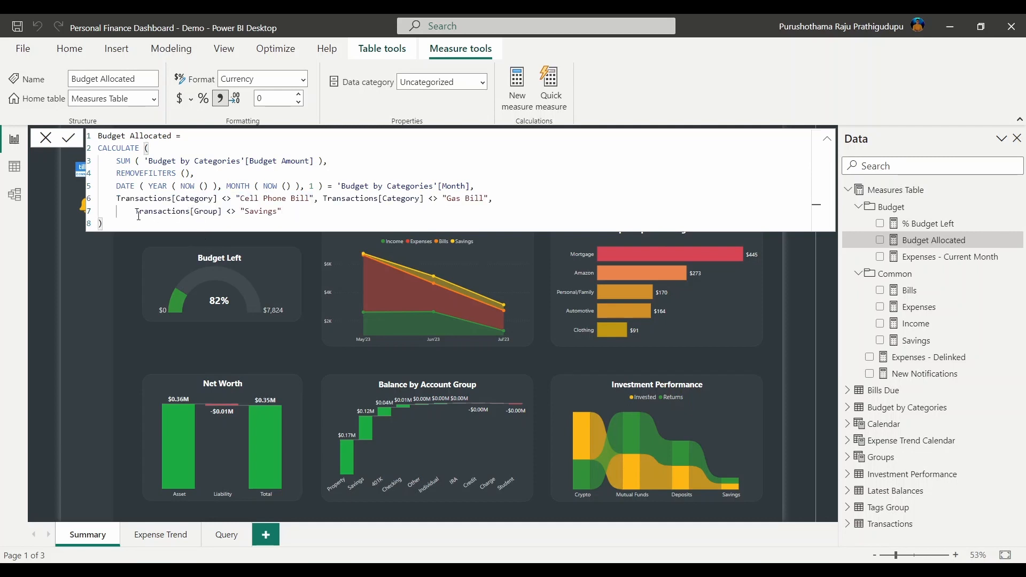
pyautogui.press('BackSpace')
pyautogui.press('BackSpace')
pyautogui.press('Tab')
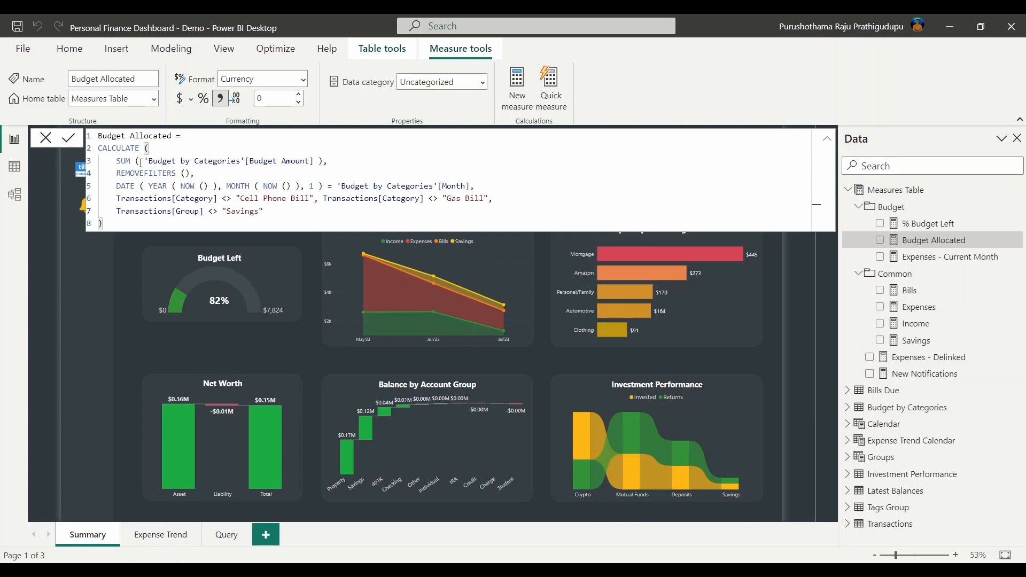
# Replace each Transactions reference with 'Budget by Categories' and commit Budget Allocated
pyautogui.moveTo(144, 162); pyautogui.dragTo(247, 163)
pyautogui.hotkey('ctrl', 'c')
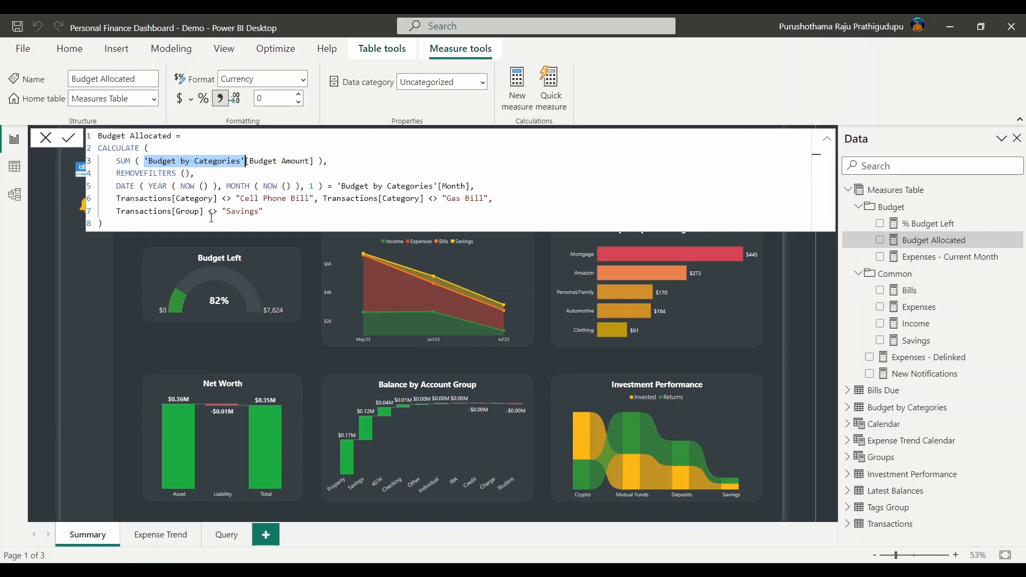
pyautogui.moveTo(172, 198); pyautogui.dragTo(119, 202)
pyautogui.hotkey('ctrl', 'v')
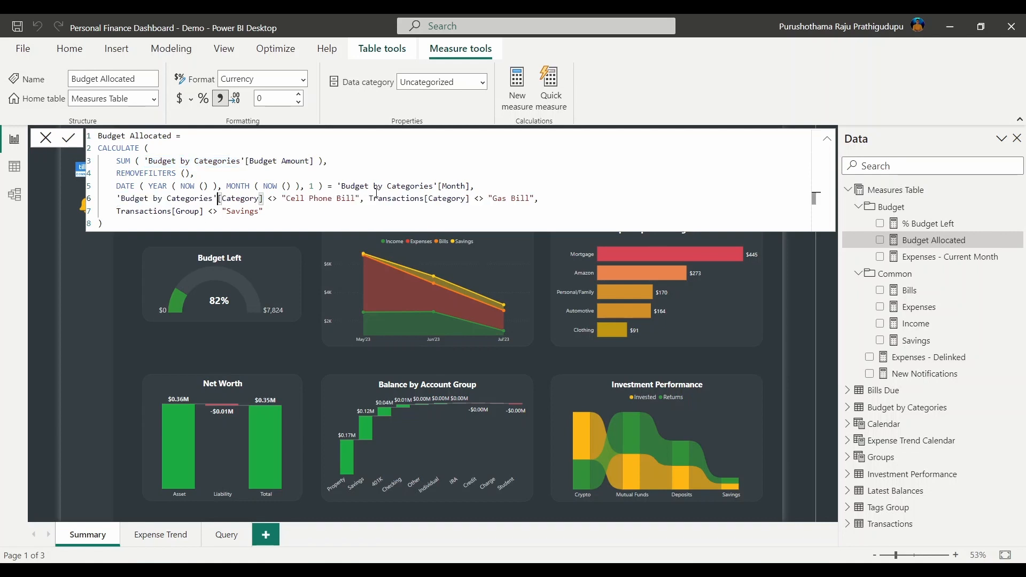
pyautogui.moveTo(369, 201); pyautogui.dragTo(422, 196)
pyautogui.hotkey('ctrl', 'v')
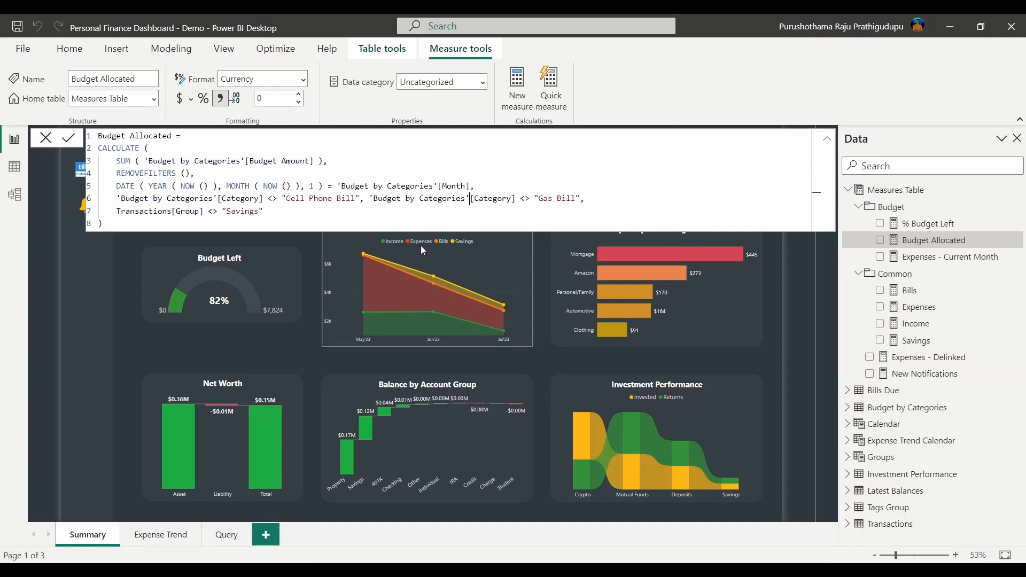
pyautogui.click(172, 210)
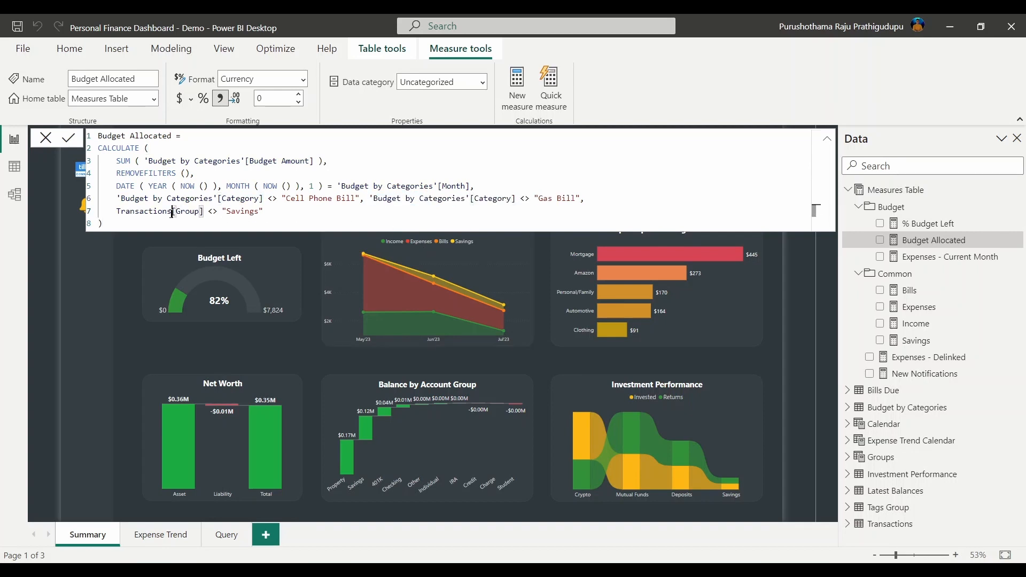
pyautogui.hotkey('shift', 'Down')
pyautogui.doubleClick(120, 210)
pyautogui.hotkey('ctrl', 'v')
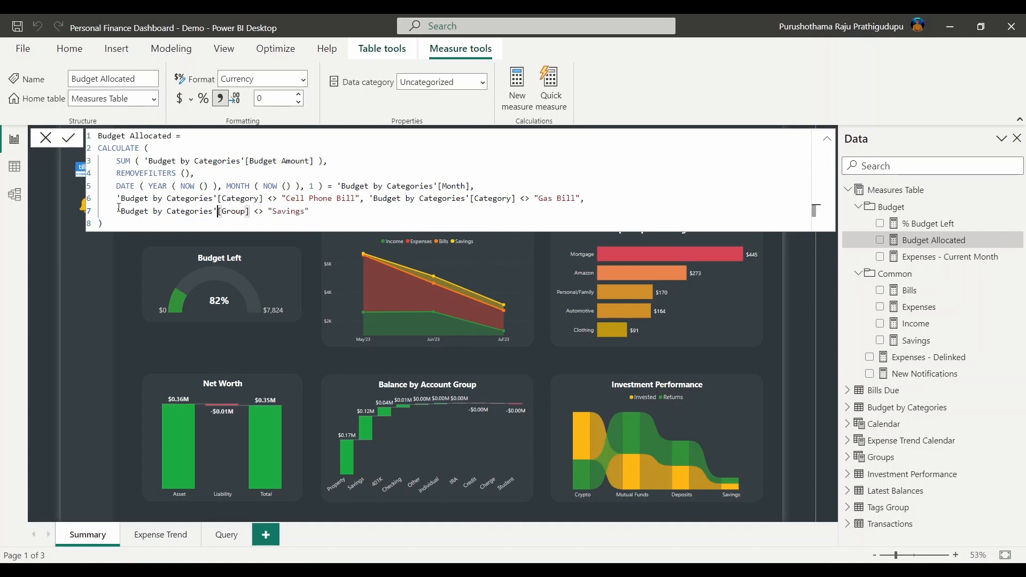
pyautogui.click(347, 212)
pyautogui.press('Return')
# Change the Top 5 Expense Categories chart's Group filter to exclude only Savings, re-including Living
pyautogui.click(282, 333)
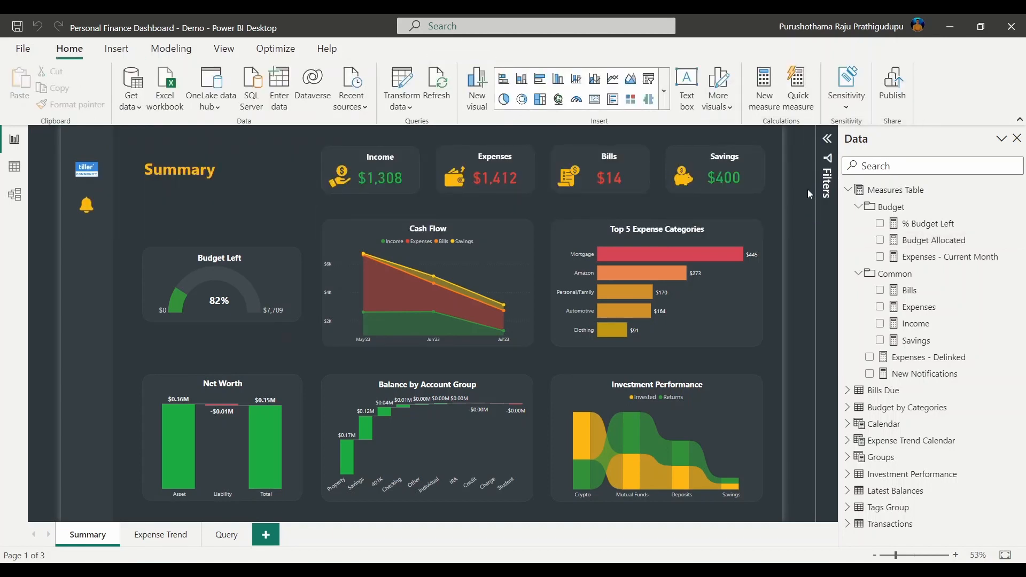
pyautogui.click(726, 232)
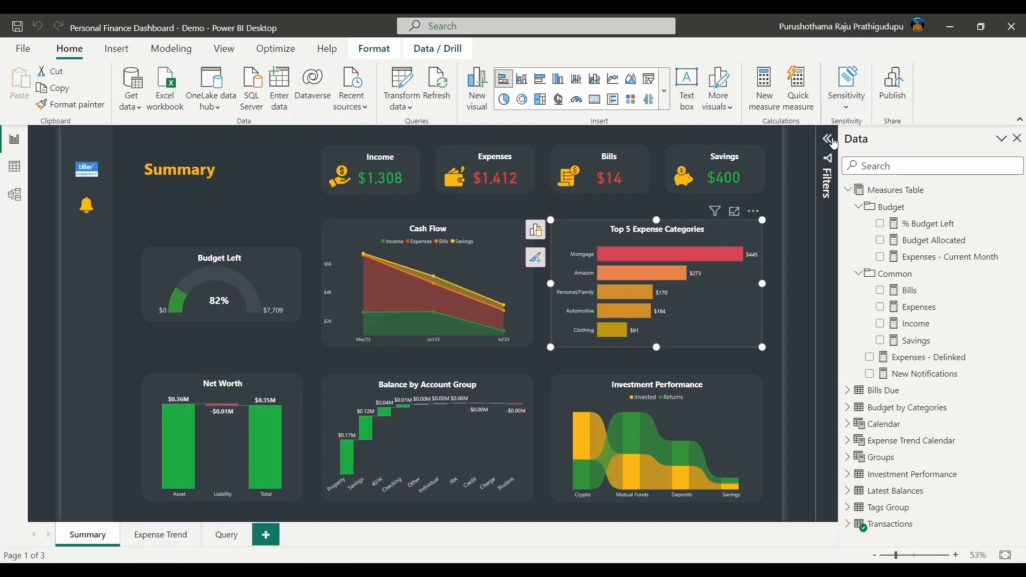
pyautogui.click(829, 140)
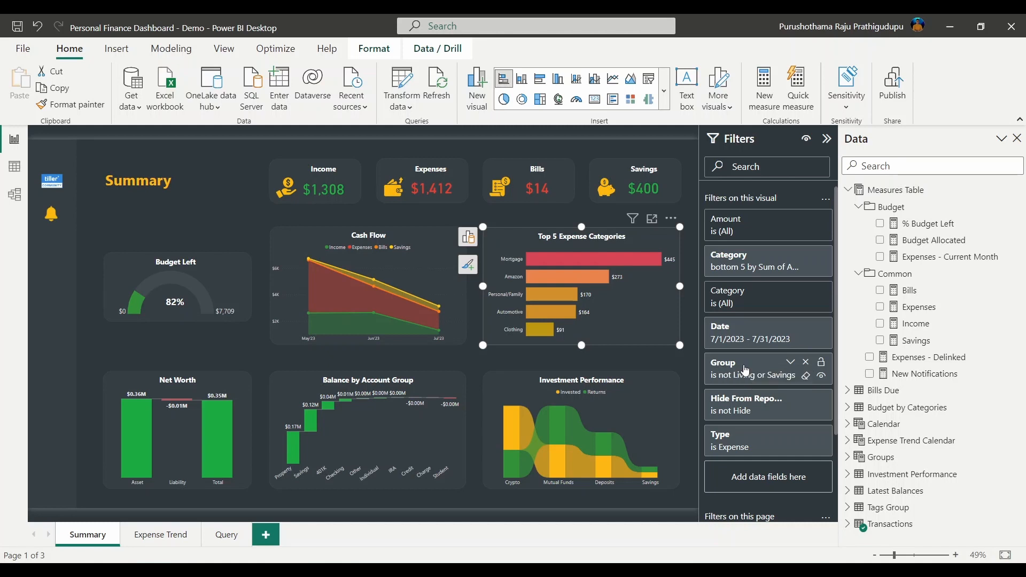
pyautogui.click(788, 364)
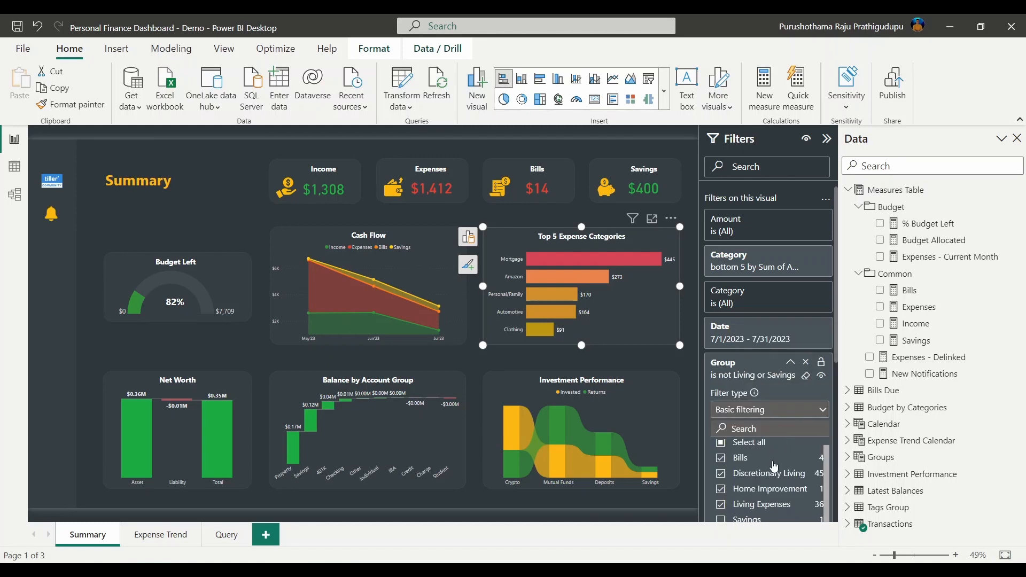
pyautogui.scroll(-4, 770, 459)
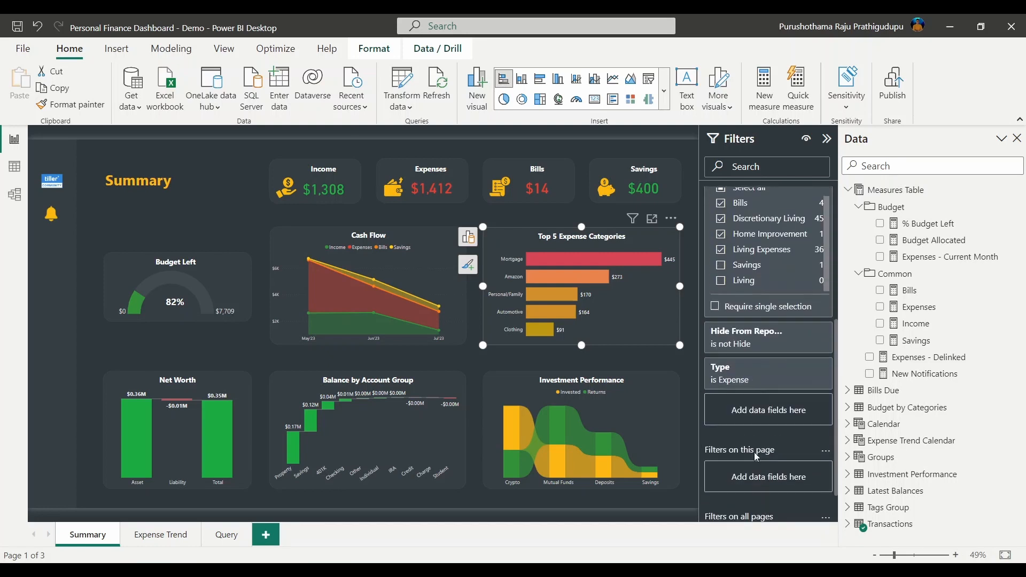
pyautogui.scroll(1, 761, 393)
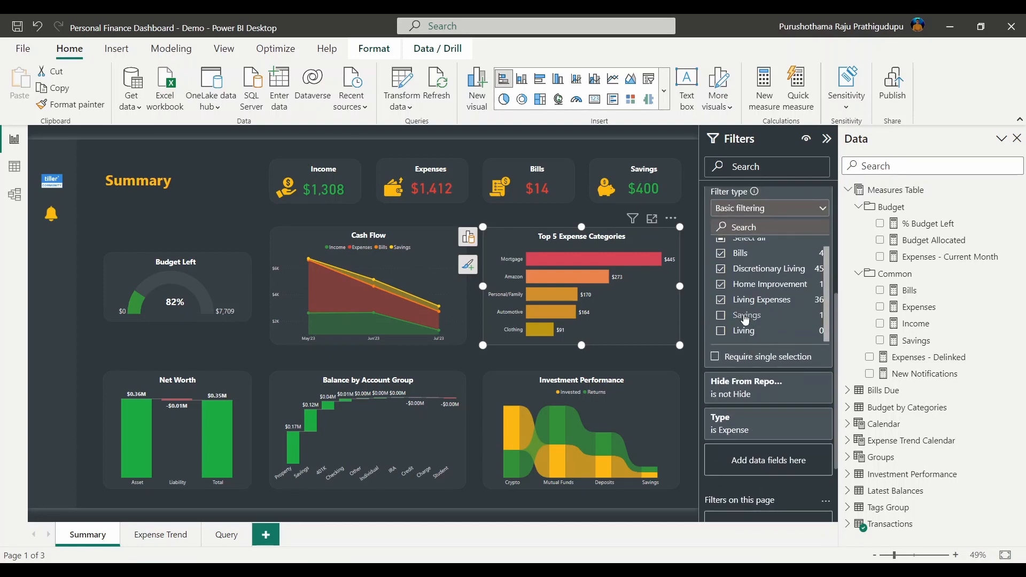
pyautogui.scroll(2, 783, 351)
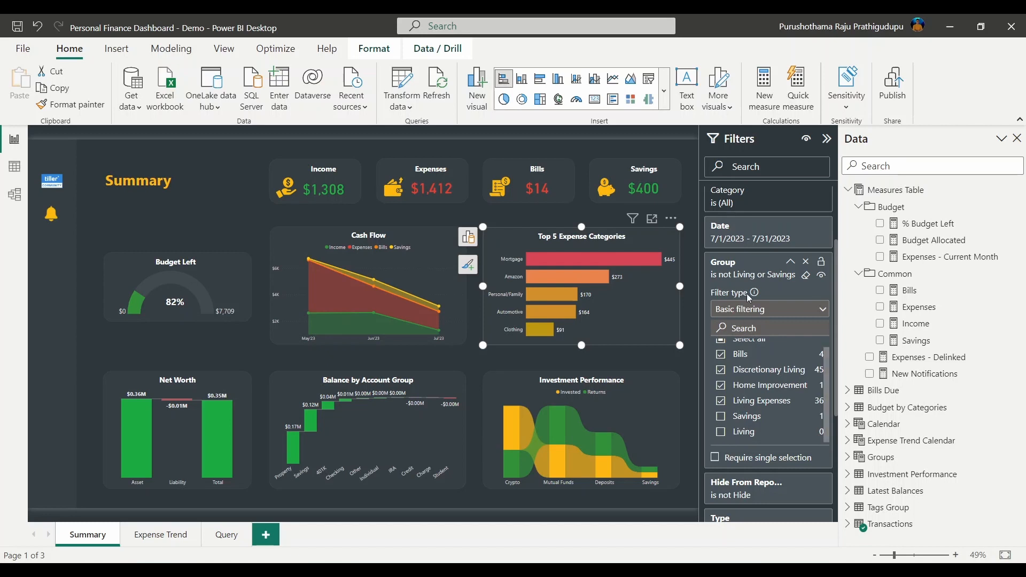
pyautogui.click(721, 434)
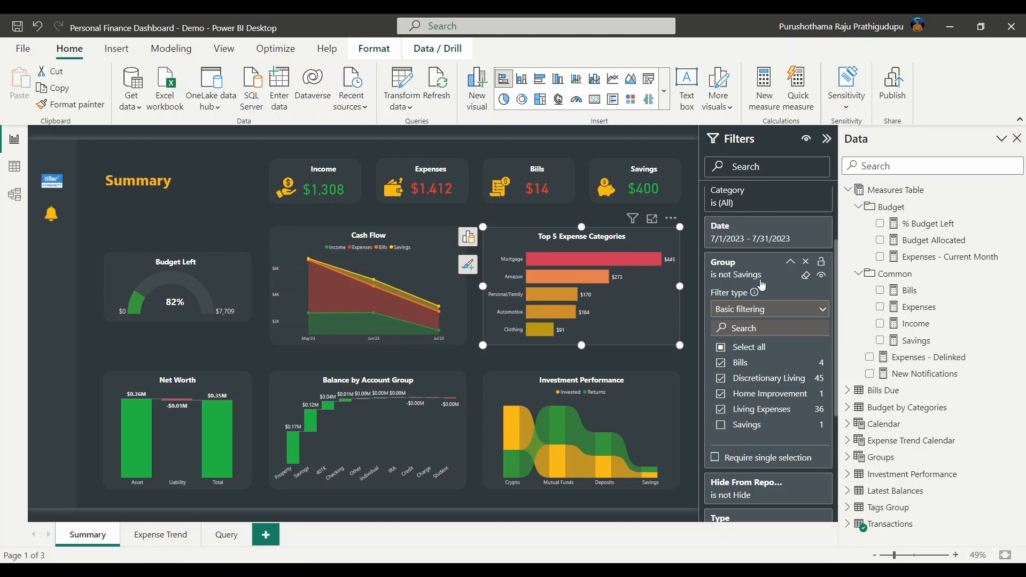
pyautogui.click(790, 263)
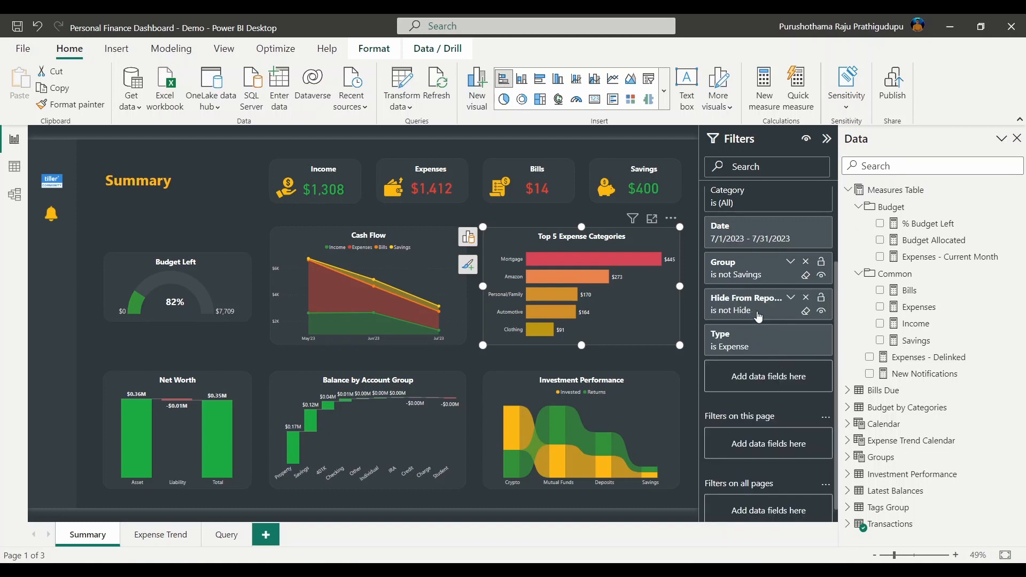
# Uncheck Cell Phone Bill and Gas Bill in the Top 5 chart's Category filter, bringing Expenses to $1,460
pyautogui.click(790, 190)
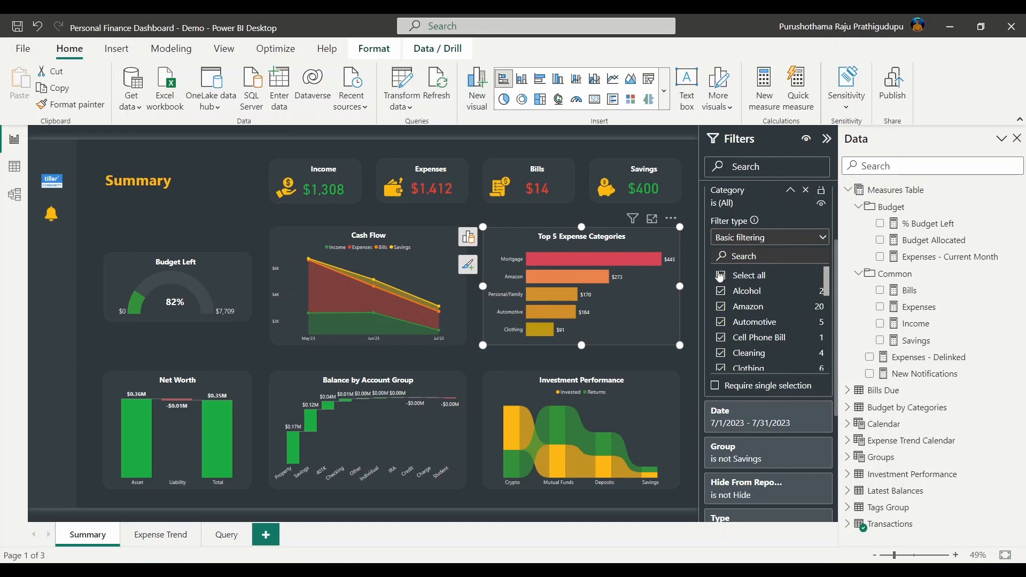
pyautogui.click(721, 338)
pyautogui.scroll(-3, 732, 350)
pyautogui.scroll(-5, 735, 356)
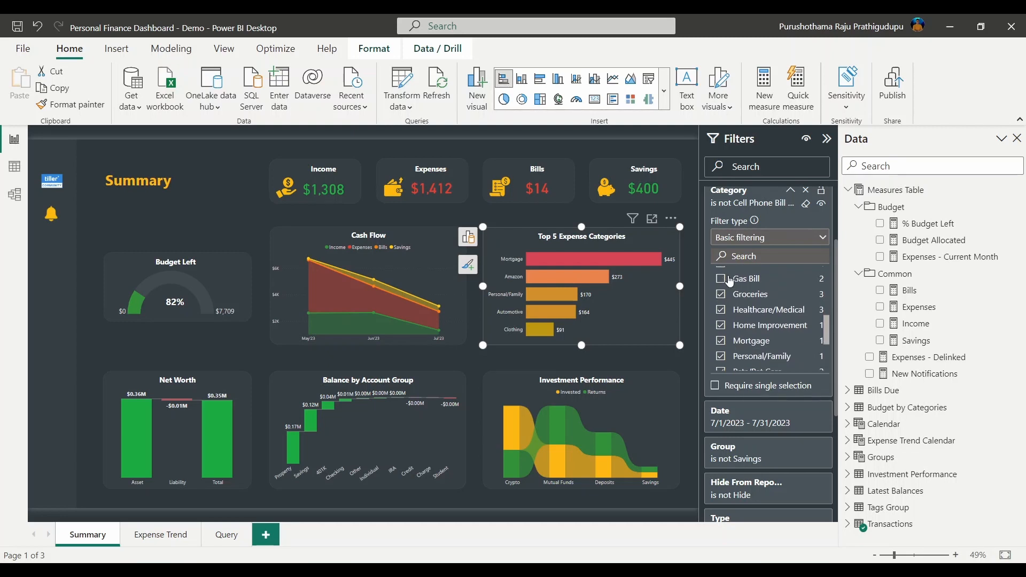
pyautogui.click(792, 192)
pyautogui.scroll(2, 748, 268)
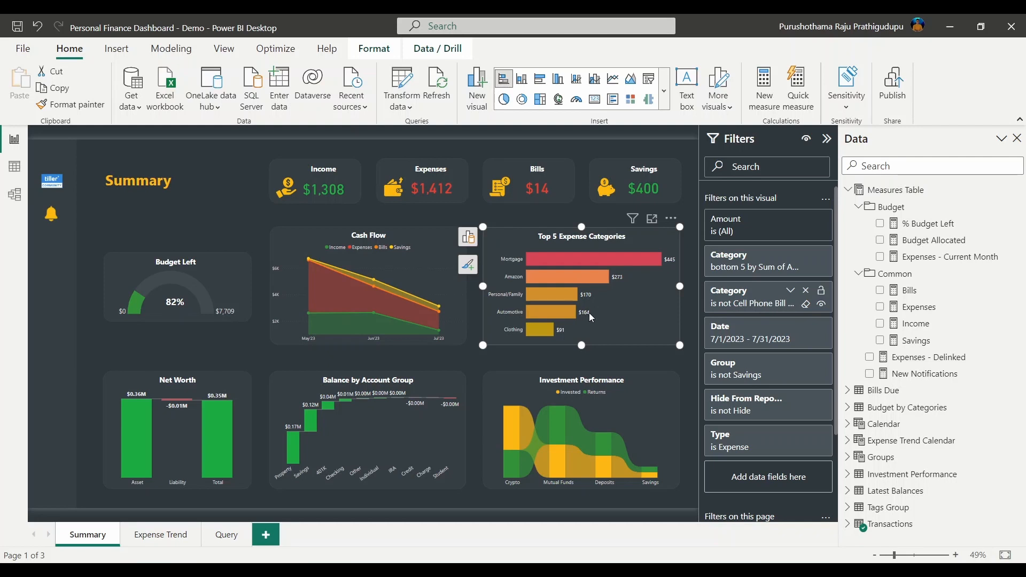
pyautogui.click(630, 285)
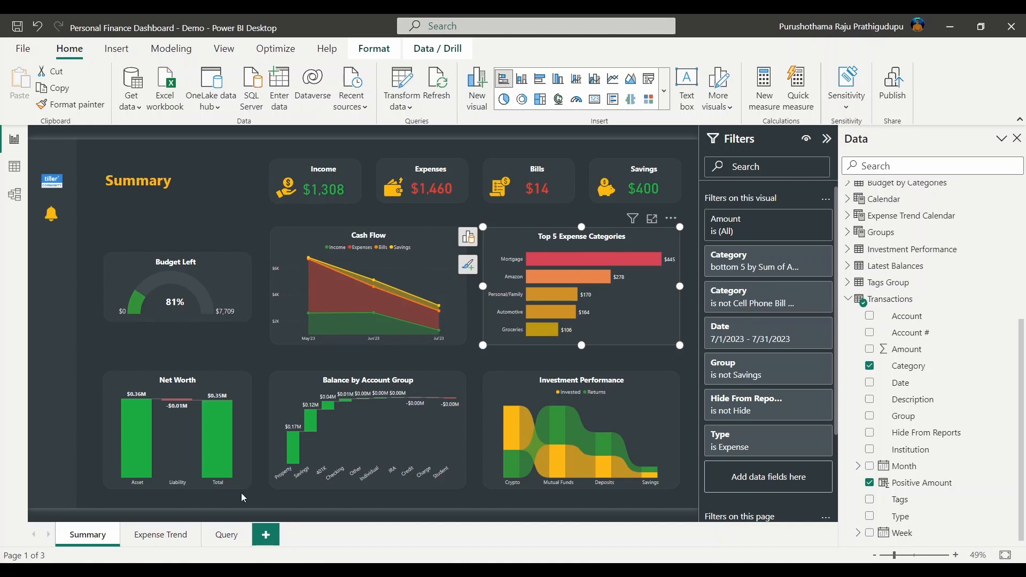
# Switch to the Expense Trend page and confirm its page-level Group filter excludes only Savings
pyautogui.click(159, 541)
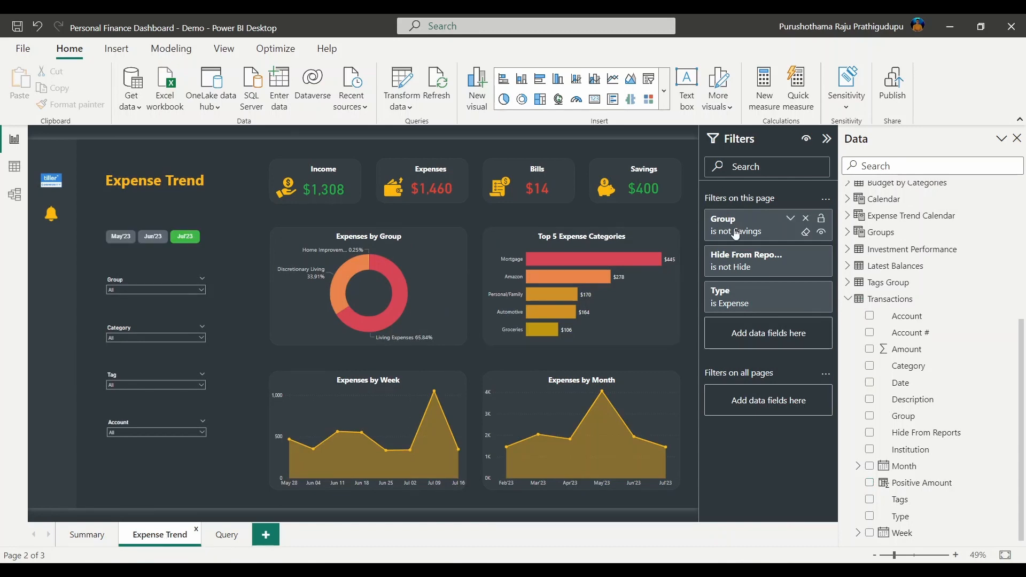
pyautogui.click(791, 219)
pyautogui.scroll(-1, 748, 353)
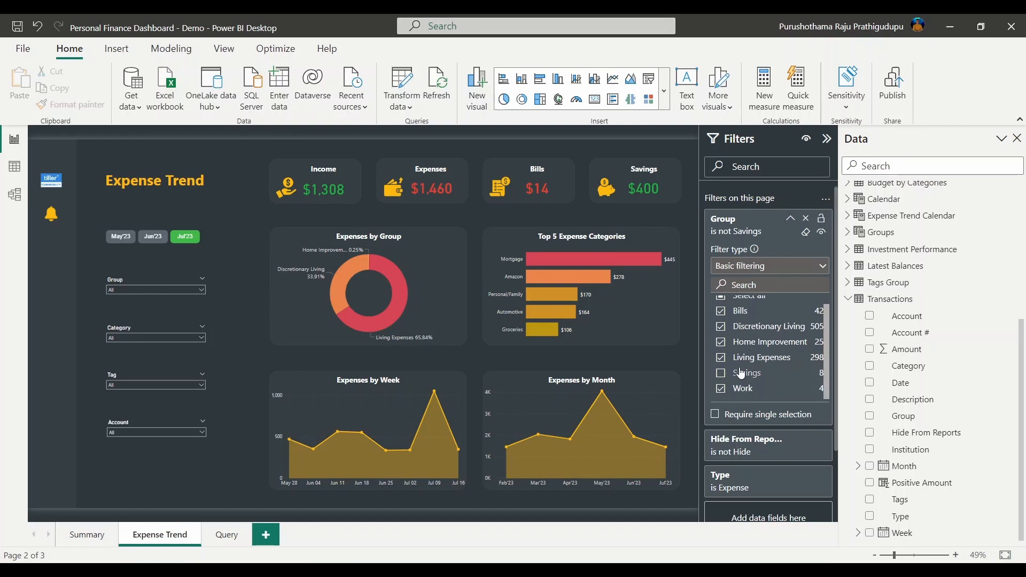
pyautogui.scroll(1, 744, 393)
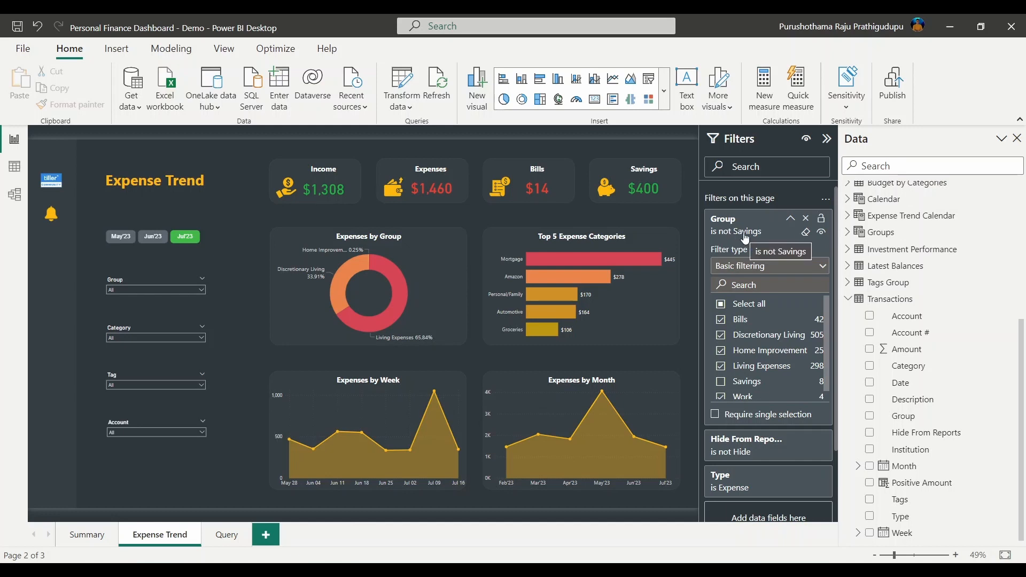
pyautogui.click(793, 219)
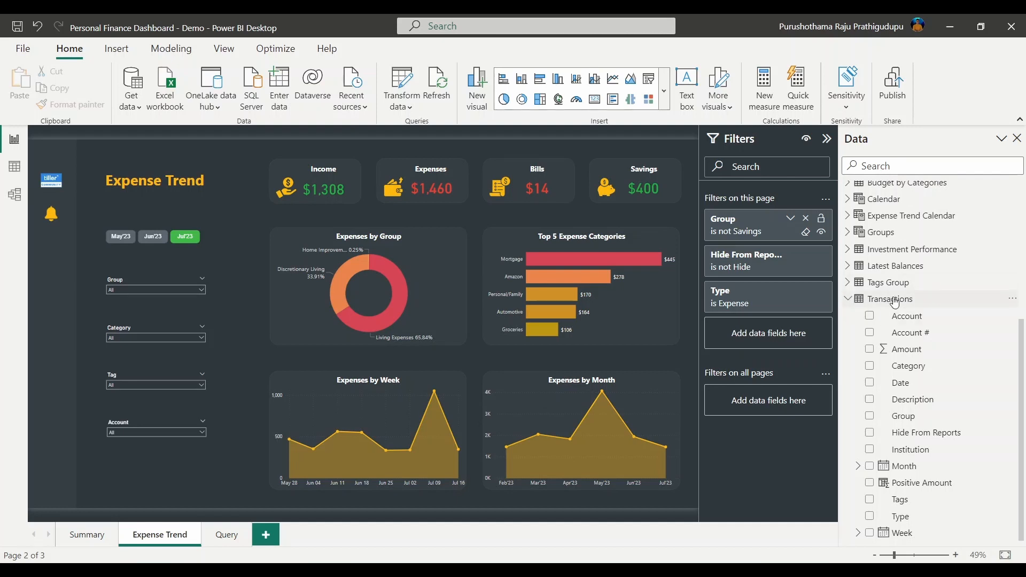
# Add a Category page filter on Expense Trend excluding Cell Phone Bill and Gas Bill, then hide the Filters pane
pyautogui.click(919, 369)
pyautogui.moveTo(918, 368); pyautogui.dragTo(773, 332)
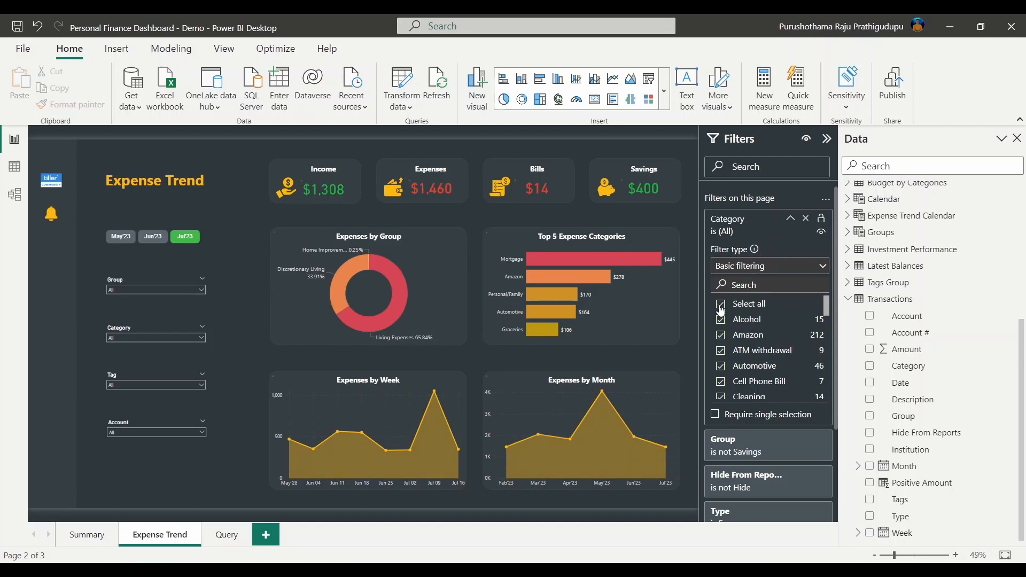
pyautogui.scroll(-2, 727, 353)
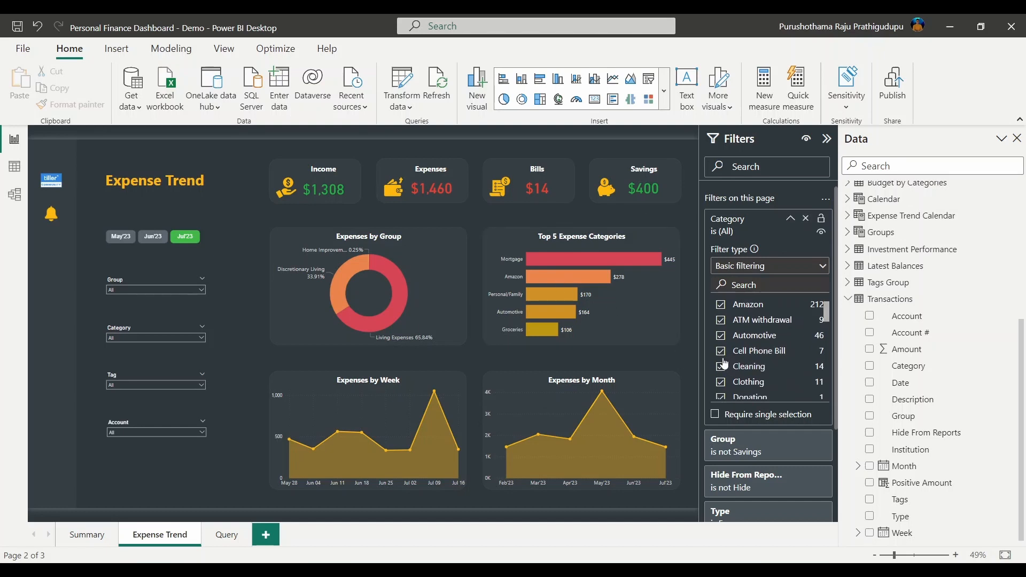
pyautogui.click(722, 351)
pyautogui.scroll(-3, 768, 355)
pyautogui.scroll(-3, 768, 355)
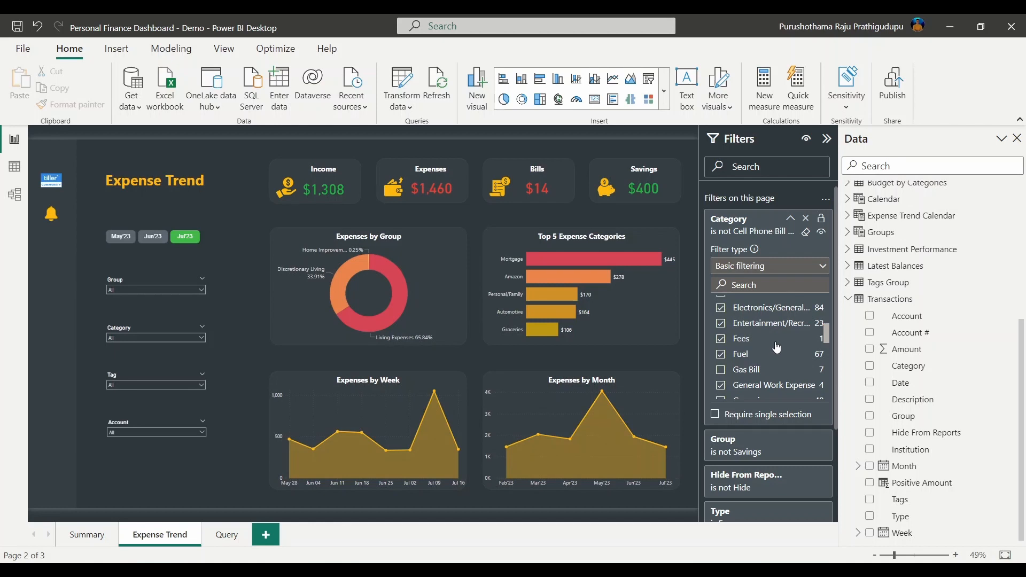
pyautogui.scroll(3, 772, 345)
pyautogui.click(790, 220)
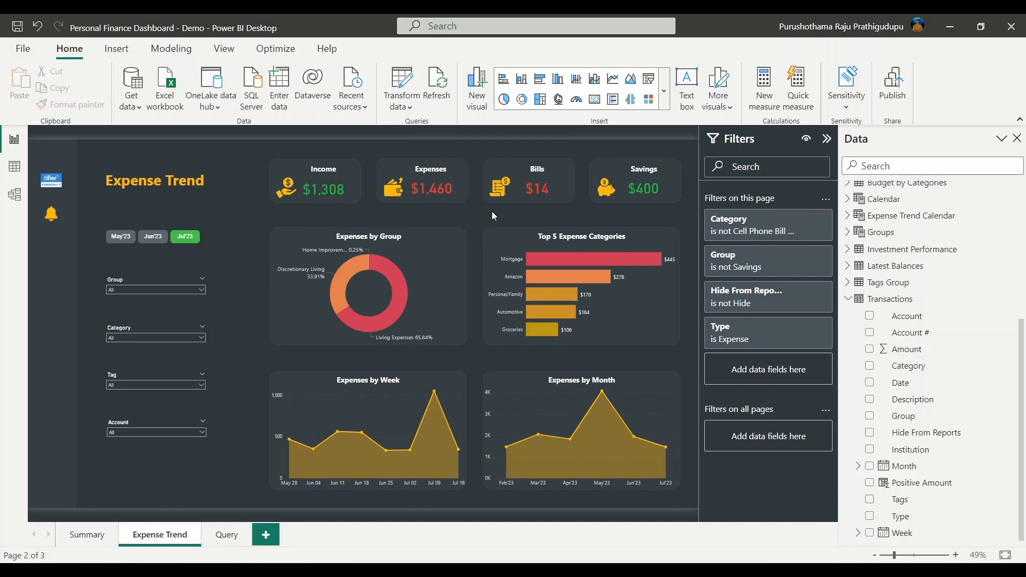
pyautogui.click(825, 142)
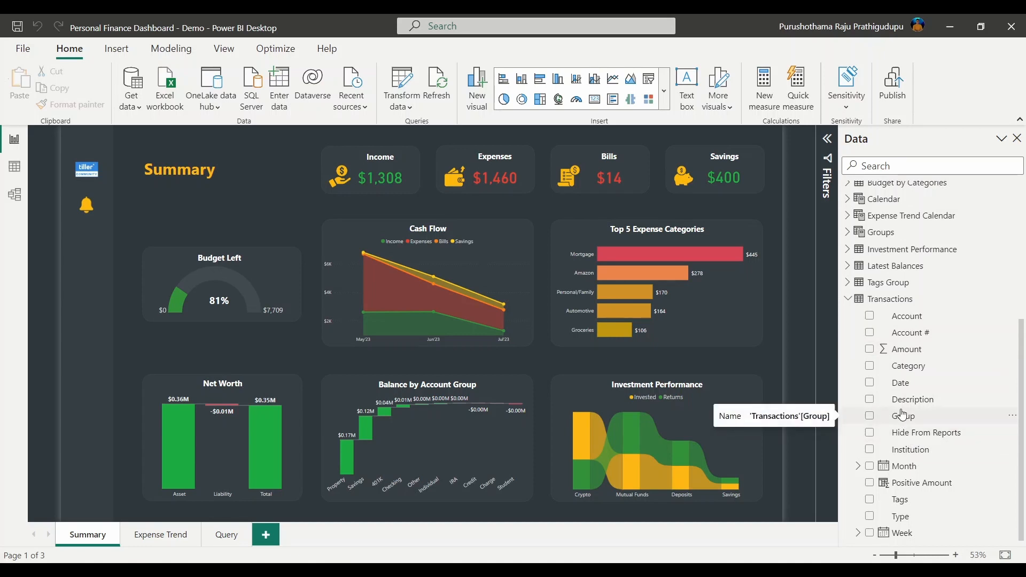
# Format the Income measure as ₹ Telugu (India) currency with 0 decimal places, showing ₹1,308
pyautogui.scroll(4, 933, 350)
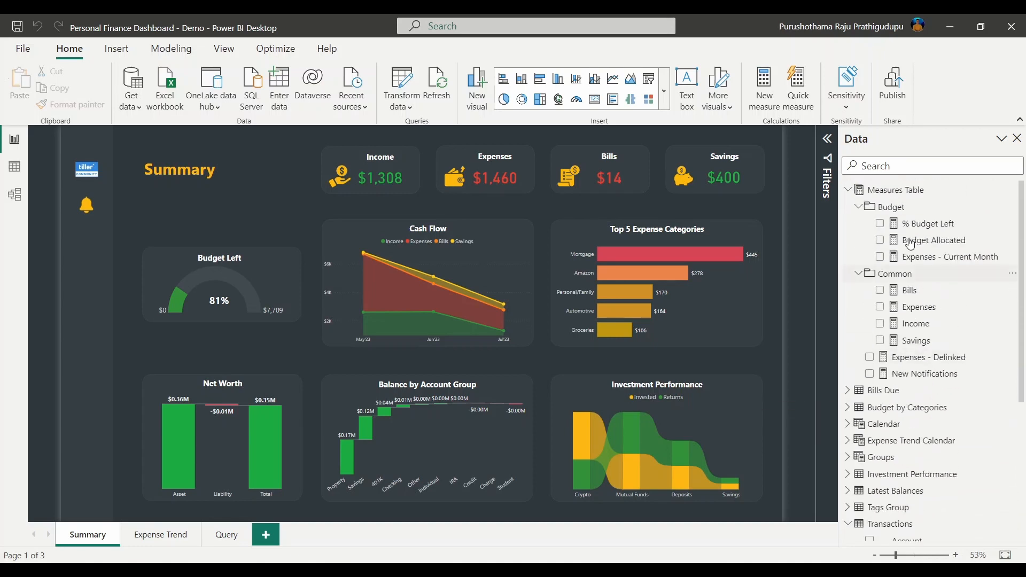
pyautogui.click(913, 329)
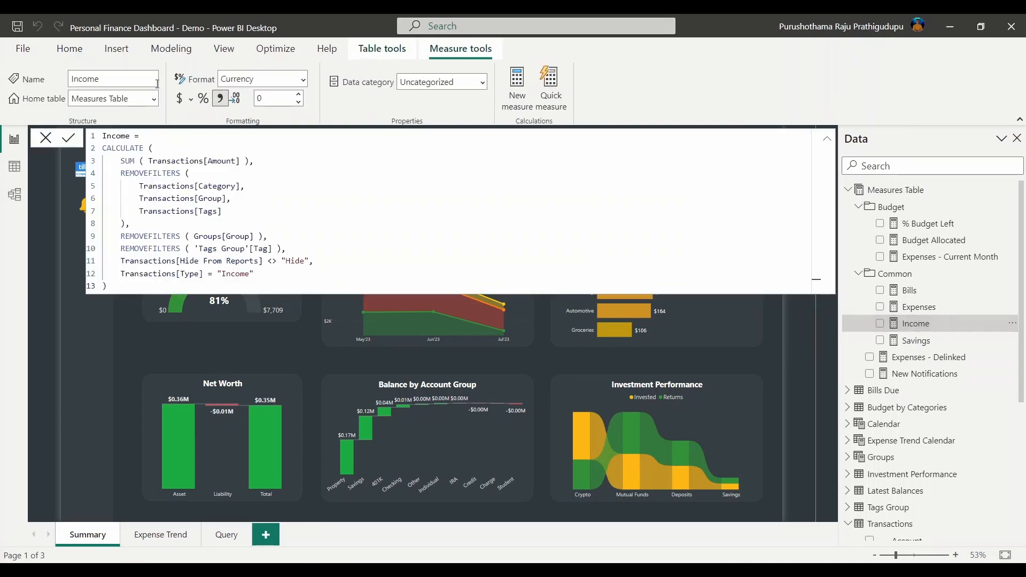
pyautogui.click(191, 99)
pyautogui.scroll(-4, 289, 412)
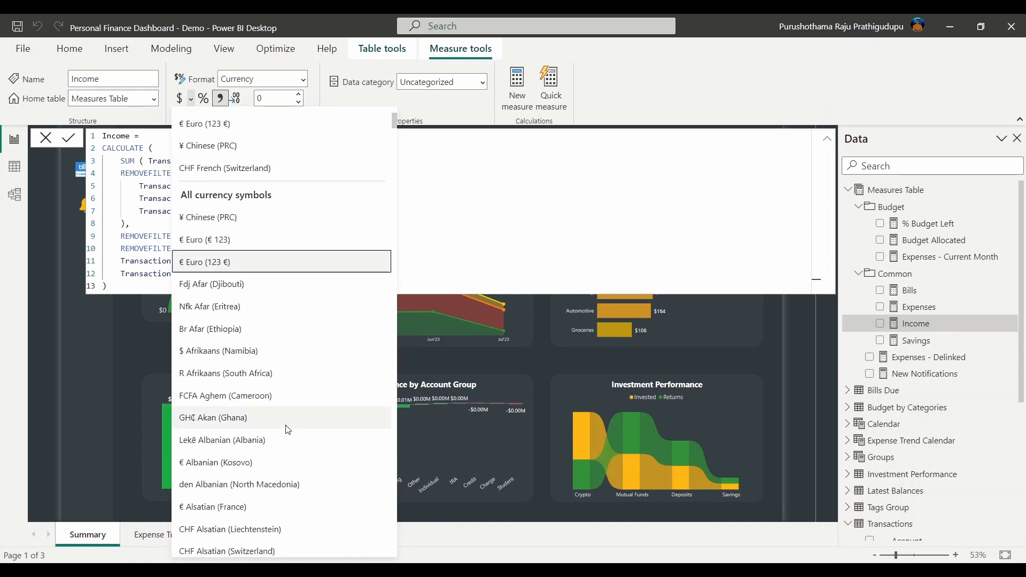
pyautogui.scroll(-4, 236, 449)
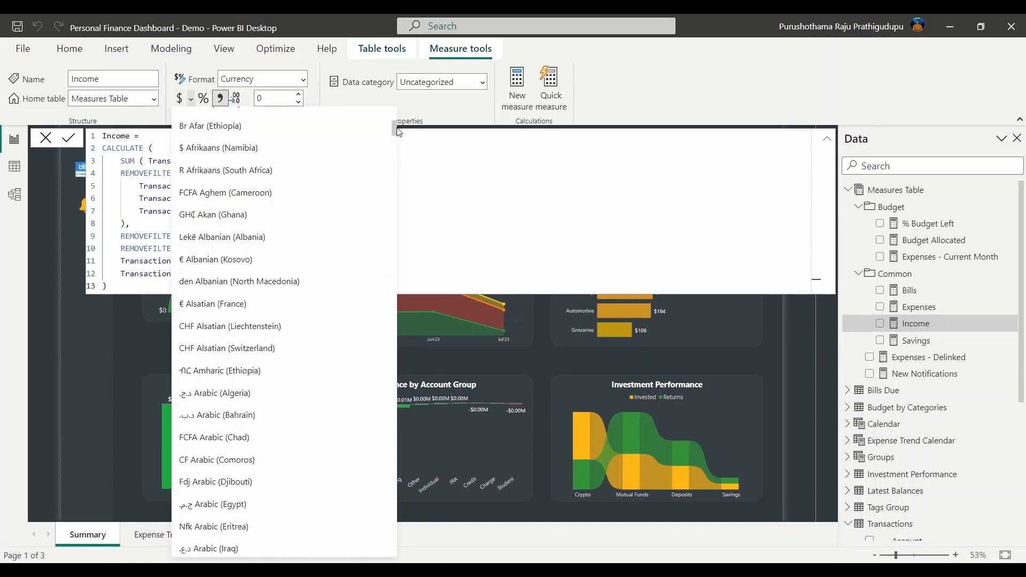
pyautogui.moveTo(395, 126); pyautogui.dragTo(401, 523)
pyautogui.click(227, 486)
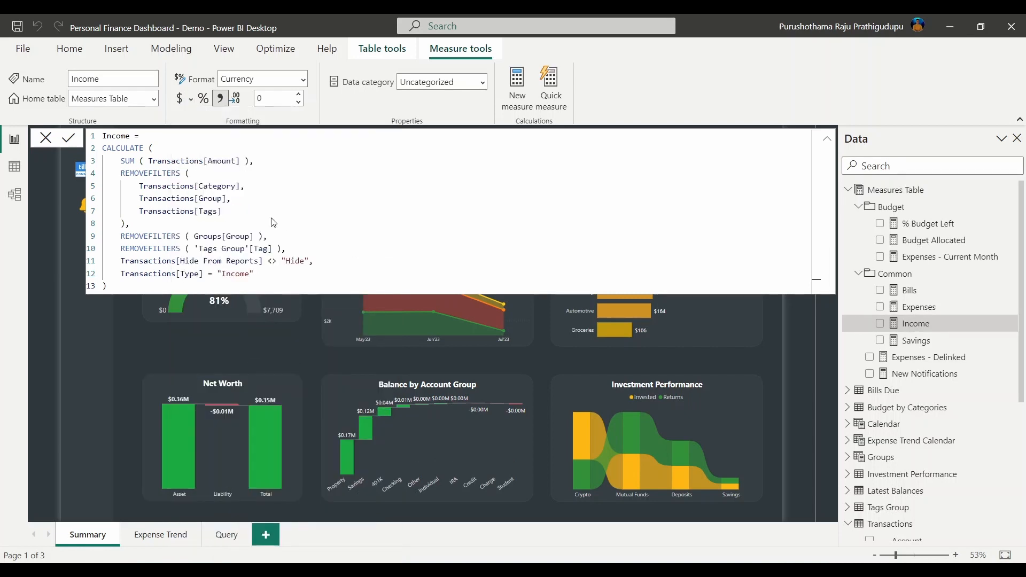
pyautogui.doubleClick(270, 98)
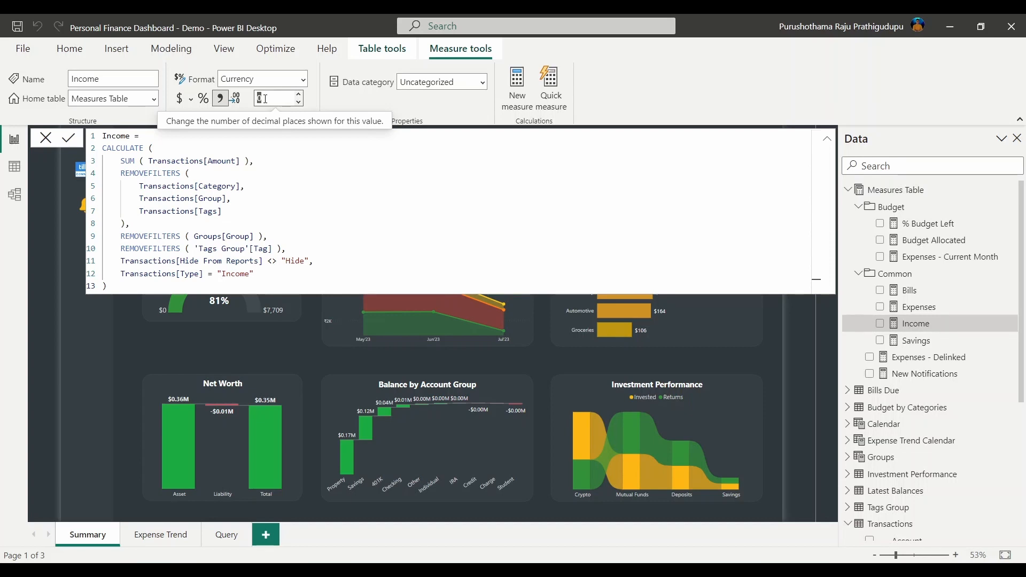
pyautogui.write('0')
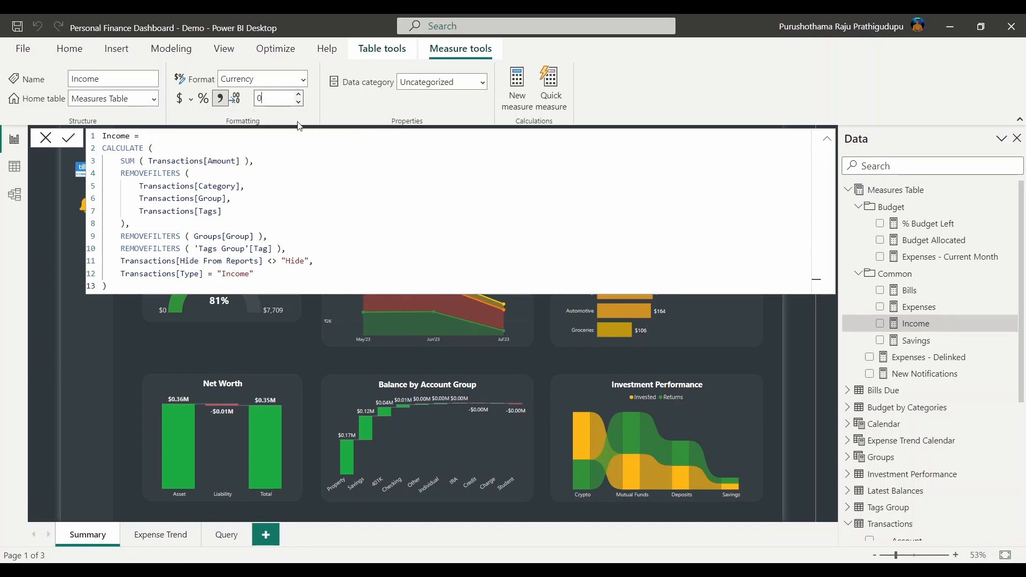
pyautogui.click(768, 363)
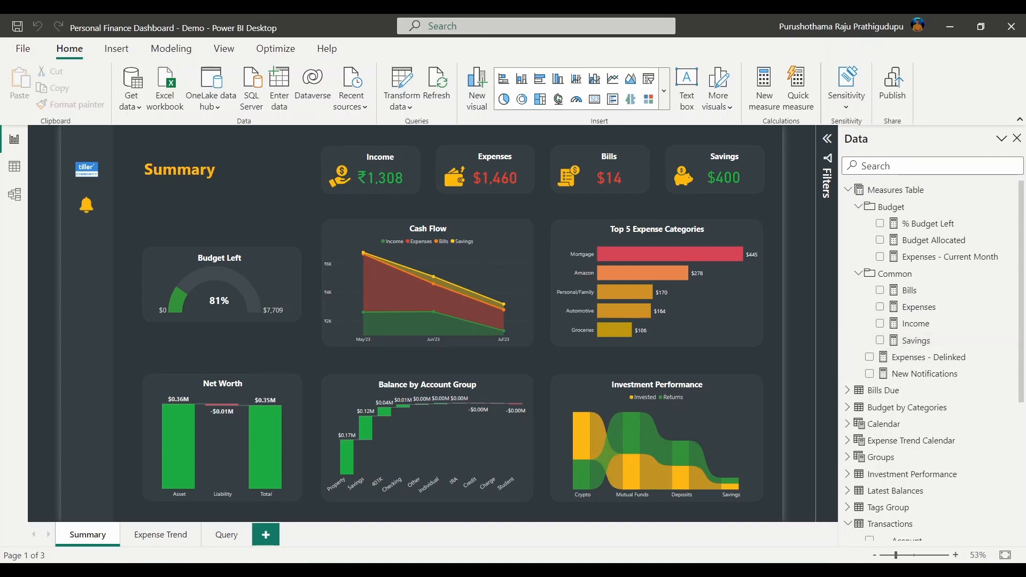
pyautogui.click(154, 572)
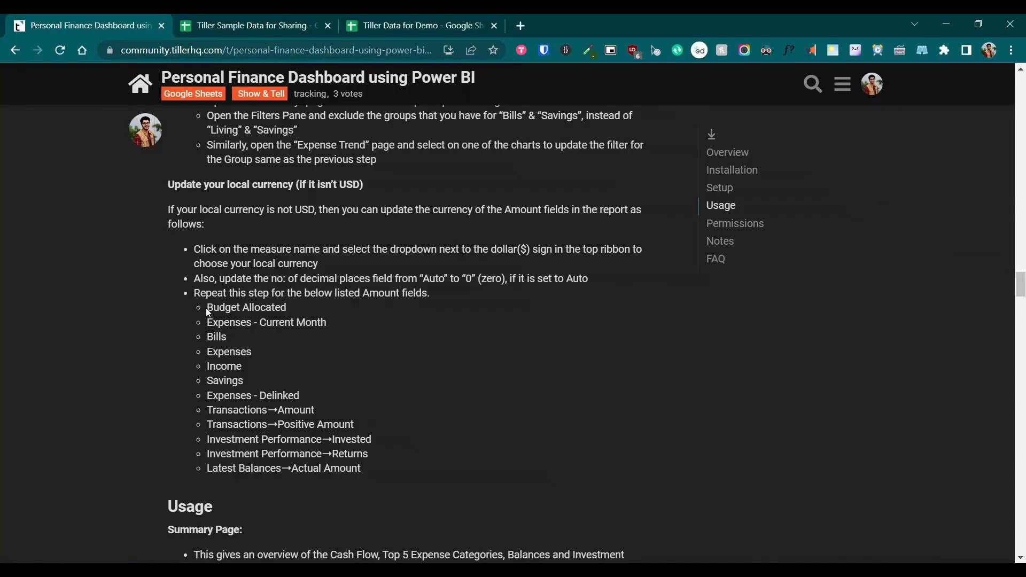
pyautogui.moveTo(209, 307); pyautogui.dragTo(385, 468)
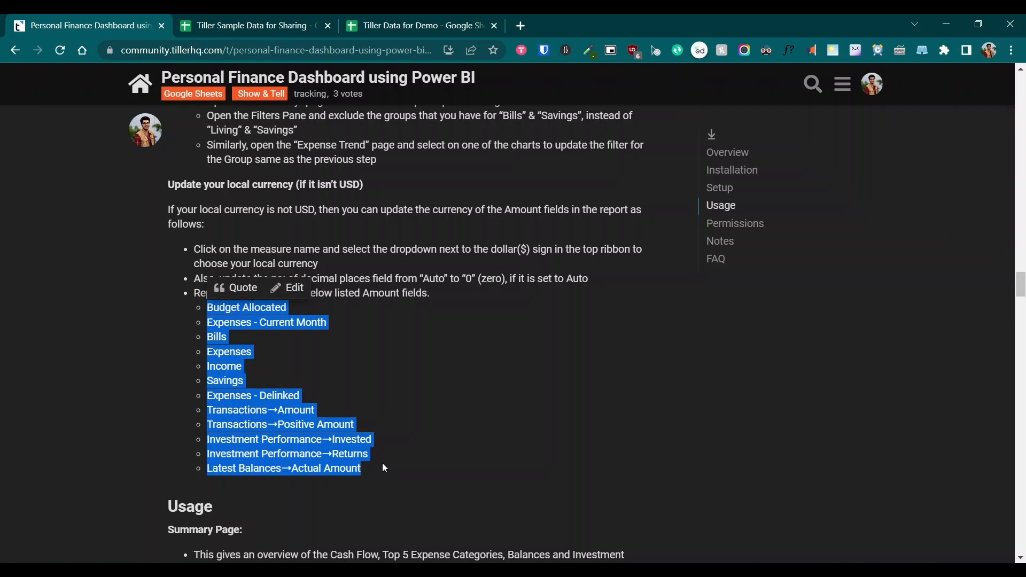
pyautogui.click(141, 327)
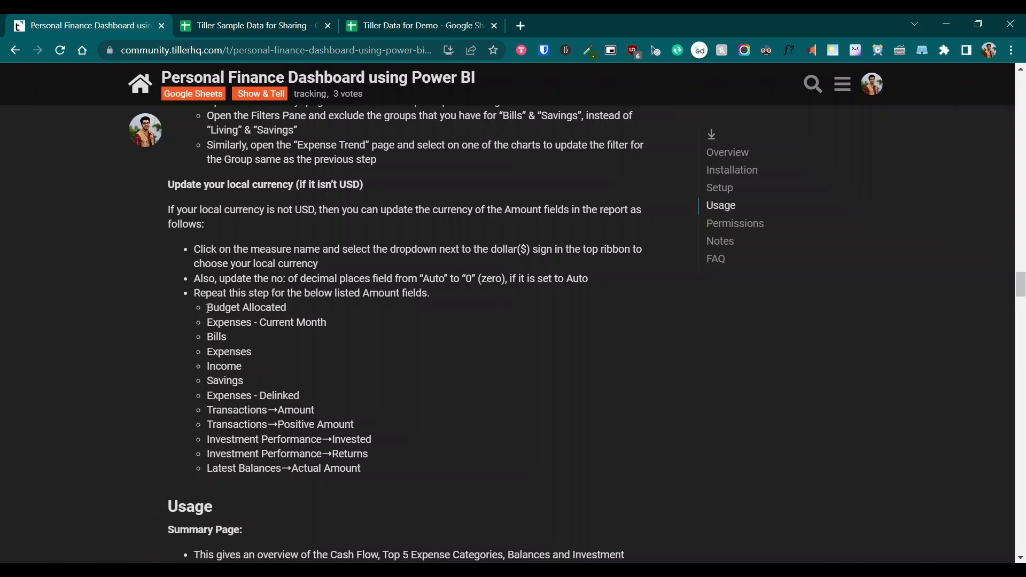
pyautogui.moveTo(208, 308); pyautogui.dragTo(369, 454)
pyautogui.click(404, 471)
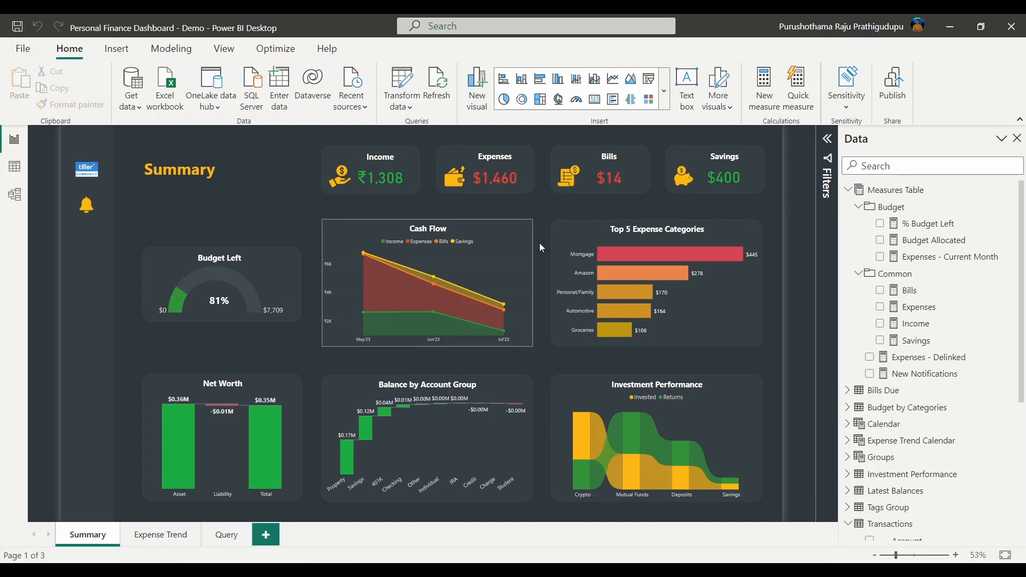
# Save the changes and publish Personal Finance Dashboard - Demo to My workspace
pyautogui.click(896, 87)
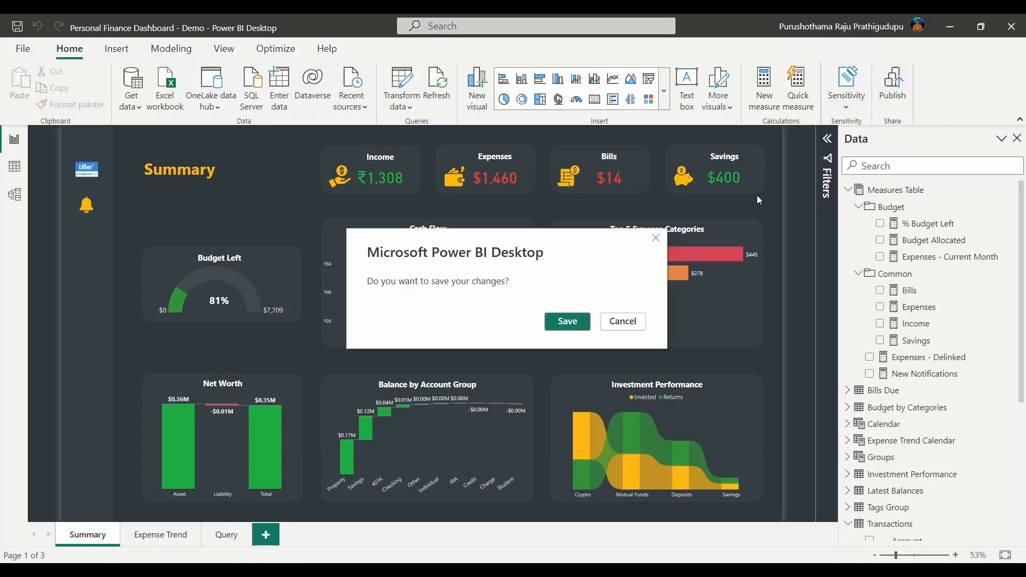
pyautogui.click(564, 326)
pyautogui.click(563, 325)
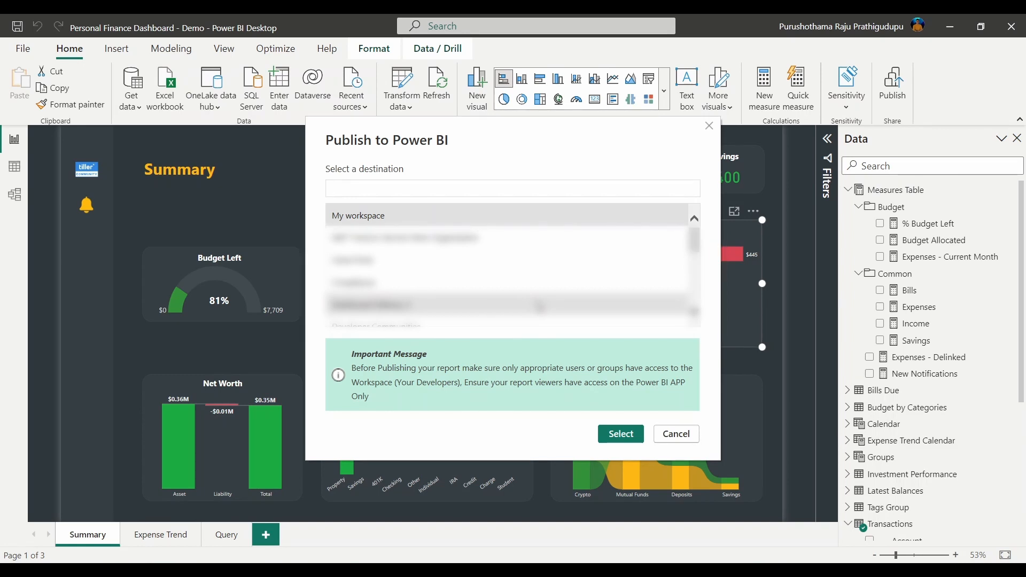
pyautogui.click(363, 219)
pyautogui.click(623, 436)
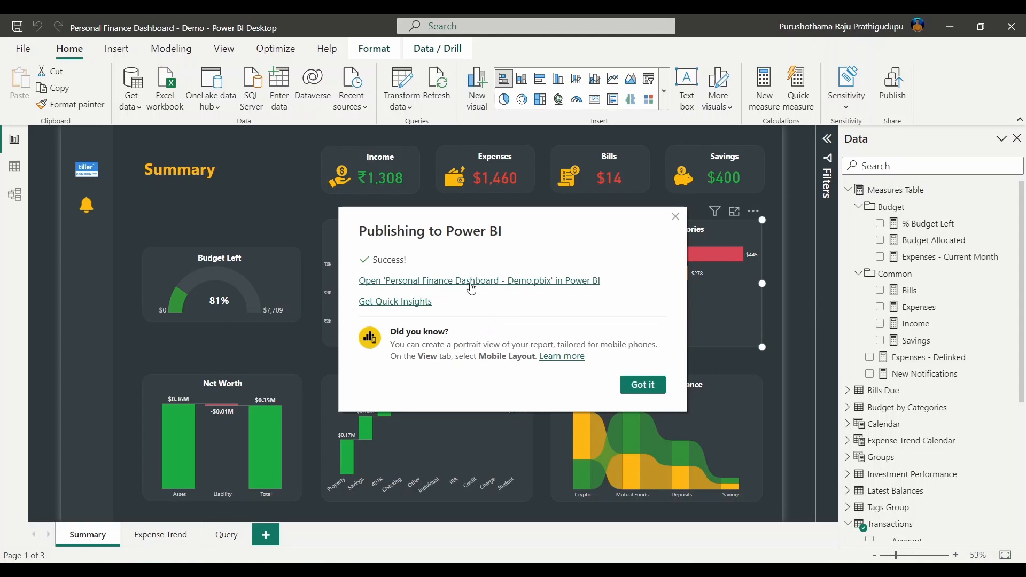
# Follow the success dialog's link to view the published report on its Summary page in Power BI Service
pyautogui.click(460, 289)
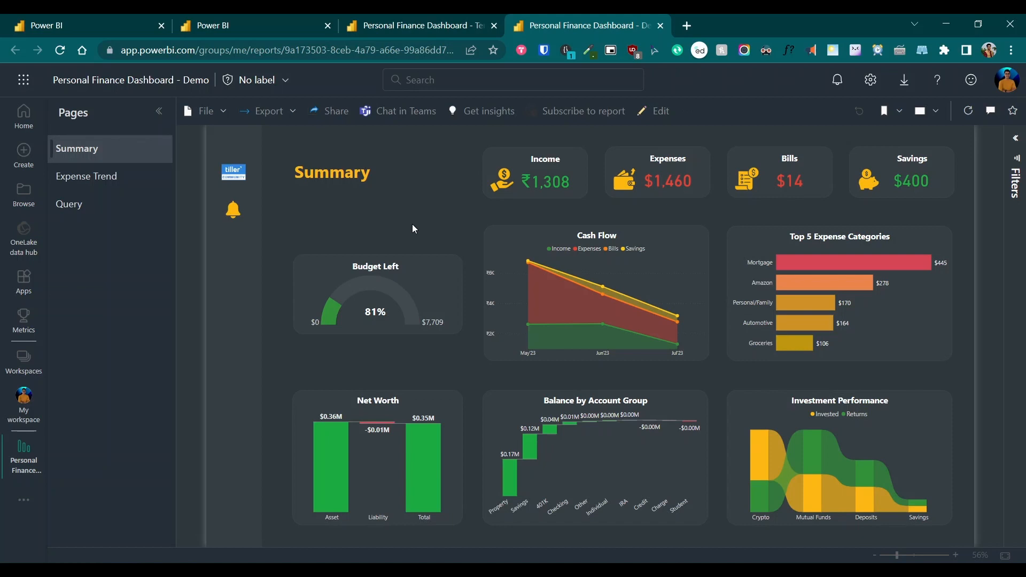
# Go to My workspace and open the Personal Finance Dashboard - Demo dataset's refresh settings
pyautogui.click(22, 408)
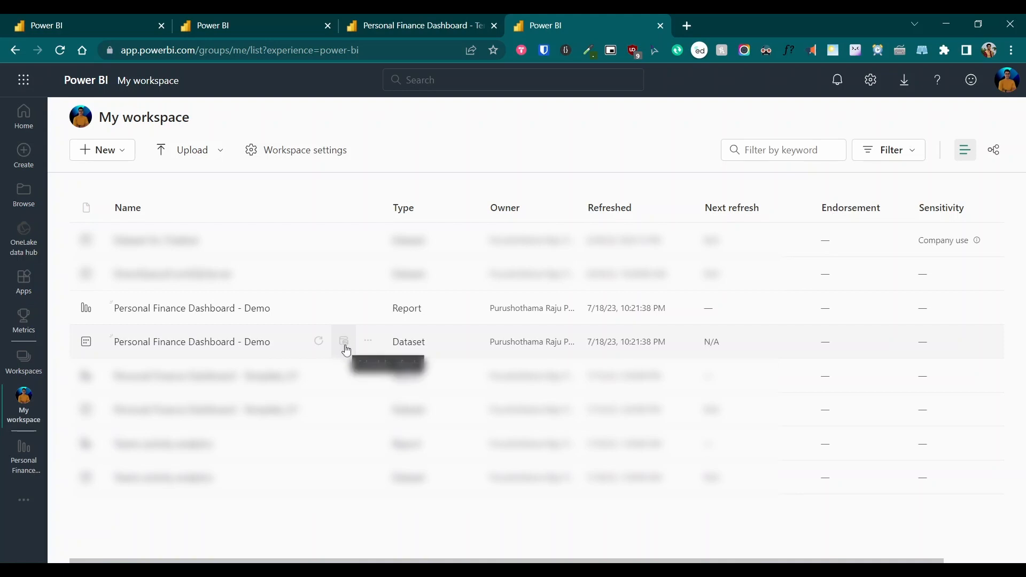
pyautogui.click(345, 347)
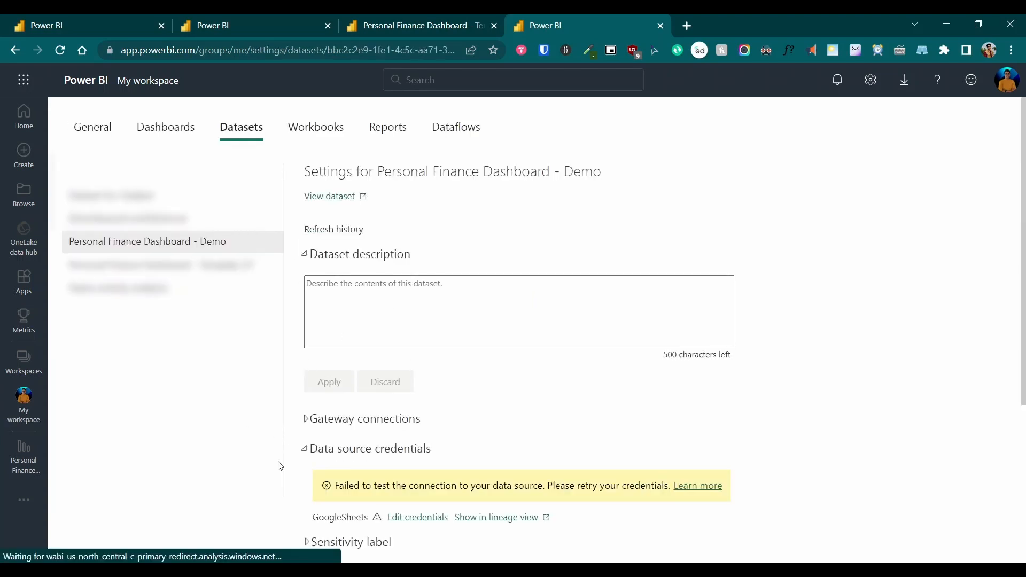
# Expand the dataset's Refresh section, reviewing the switched-off schedule, Daily frequency and UTC+05:30 time zone
pyautogui.scroll(-4, 297, 464)
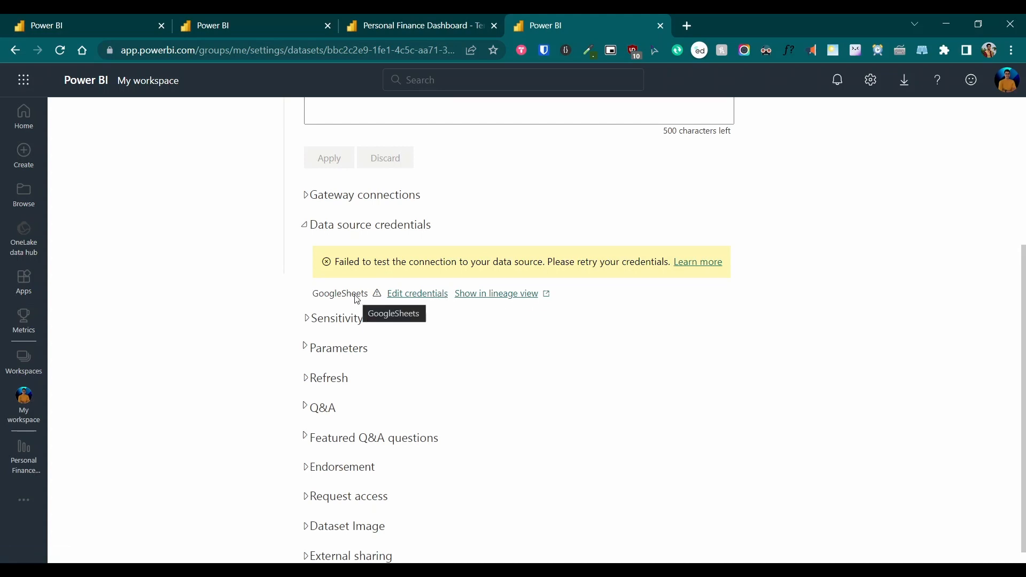
pyautogui.scroll(-1, 304, 359)
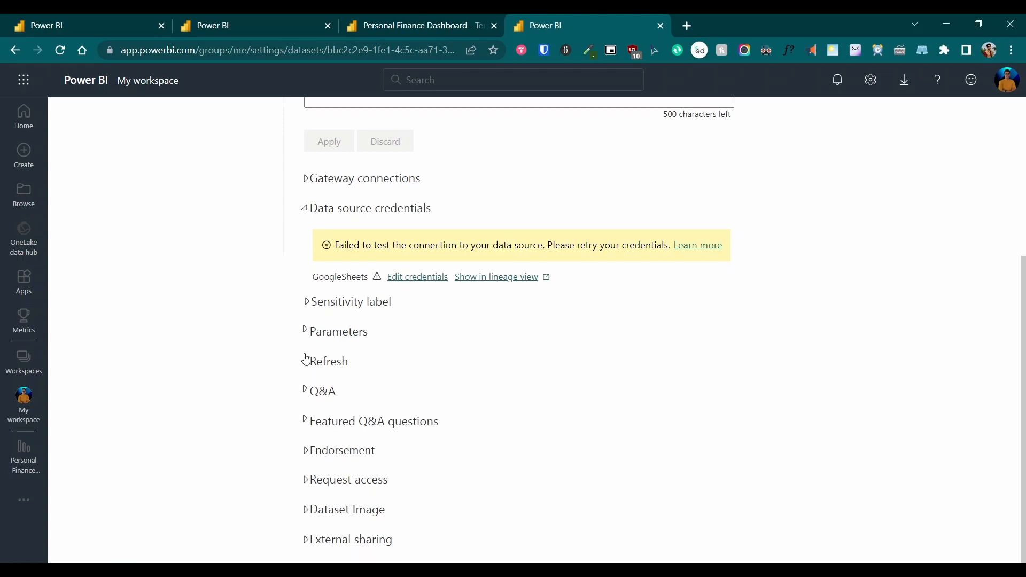
pyautogui.click(305, 361)
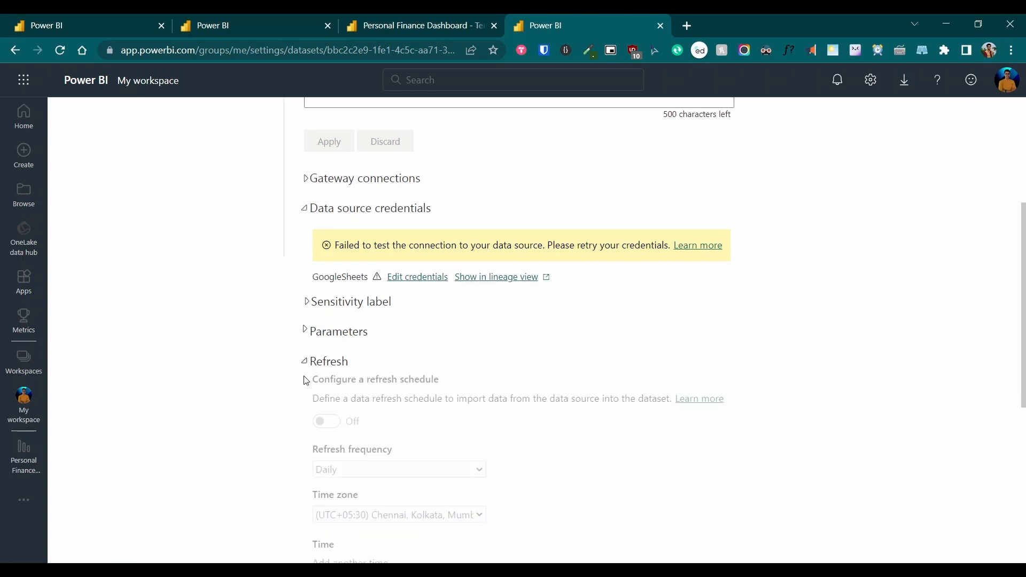
pyautogui.scroll(-5, 306, 380)
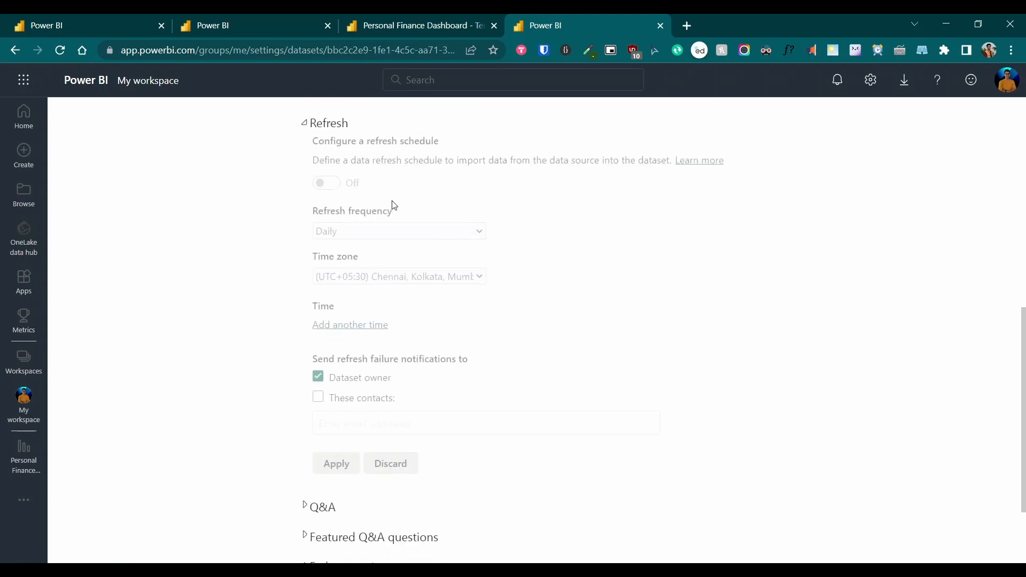
pyautogui.scroll(5, 383, 203)
pyautogui.scroll(-2, 295, 386)
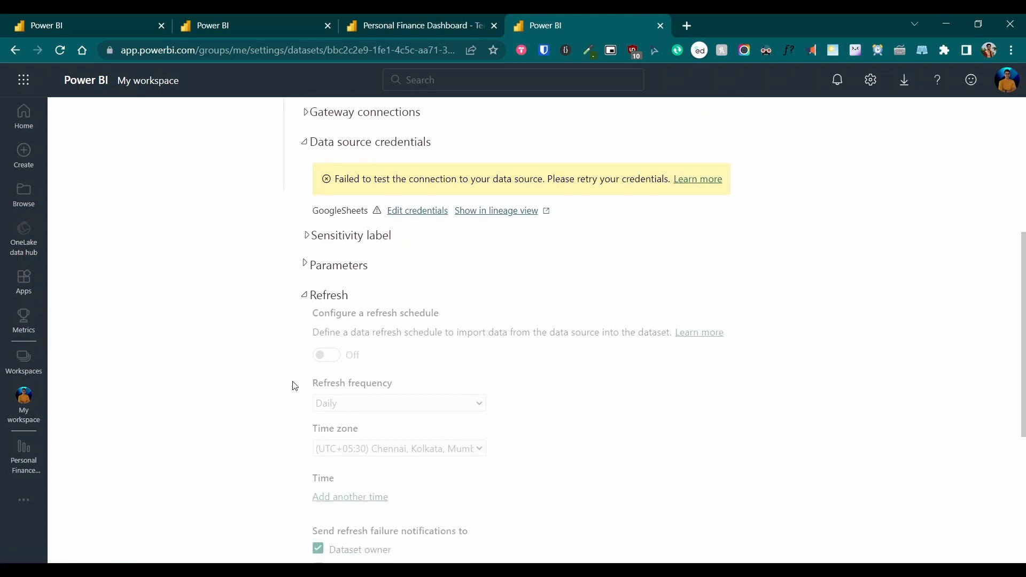
pyautogui.scroll(-2, 364, 347)
pyautogui.scroll(-3, 364, 347)
pyautogui.scroll(2, 360, 305)
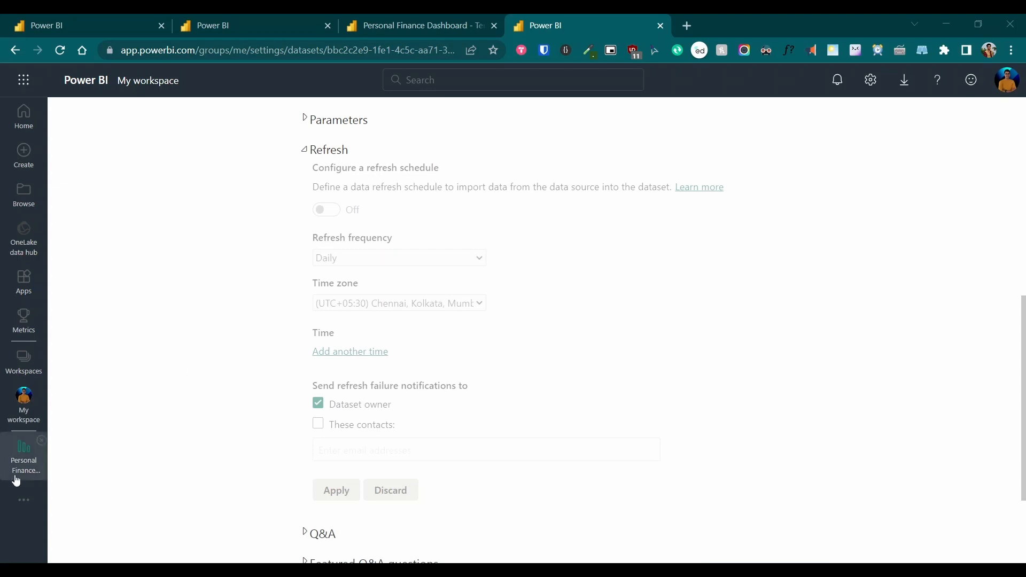
# Reopen the Personal Finance Dashboard report online, then return to the Power BI Desktop window
pyautogui.click(28, 463)
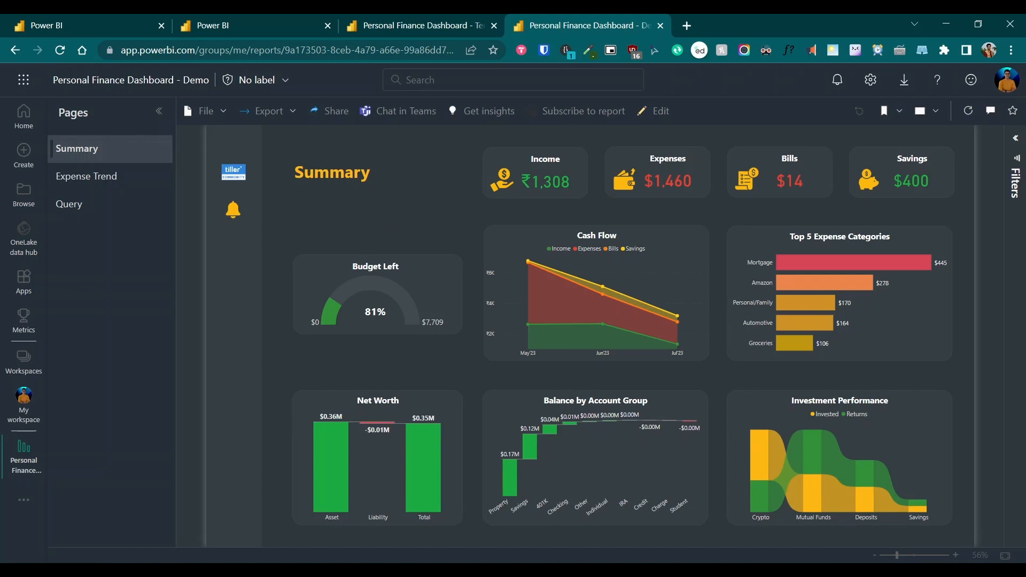
pyautogui.click(153, 570)
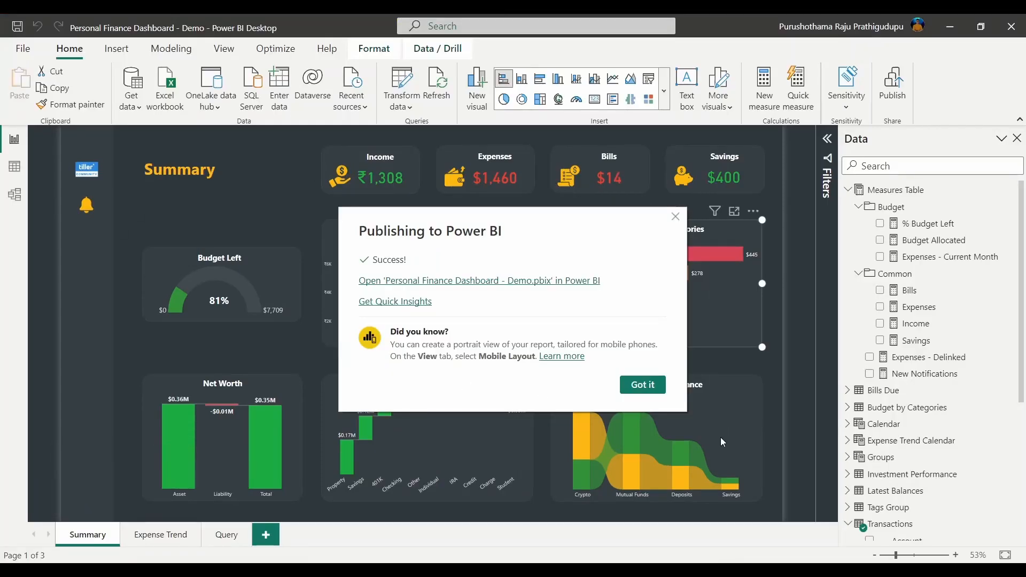
# Close the publish success message and switch the Summary page to its empty Mobile layout canvas
pyautogui.click(652, 388)
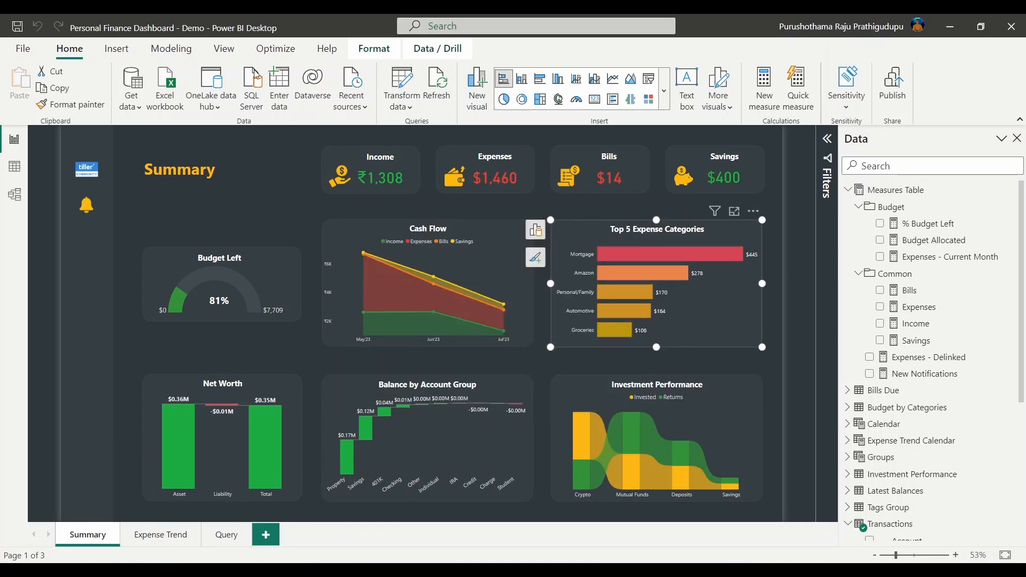
pyautogui.click(224, 49)
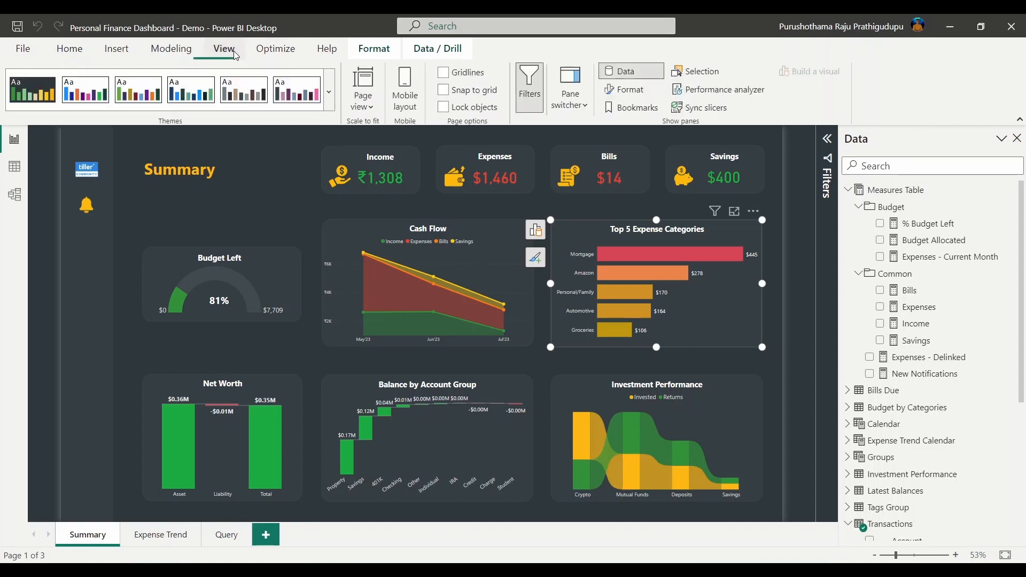
pyautogui.click(404, 99)
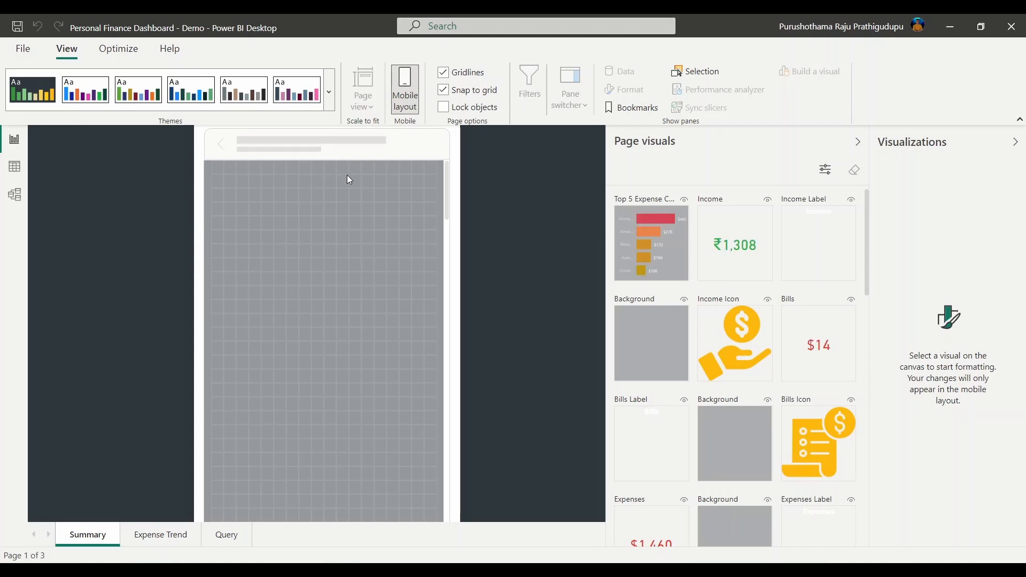
pyautogui.scroll(-2, 741, 310)
pyautogui.scroll(2, 750, 432)
pyautogui.scroll(-2, 751, 434)
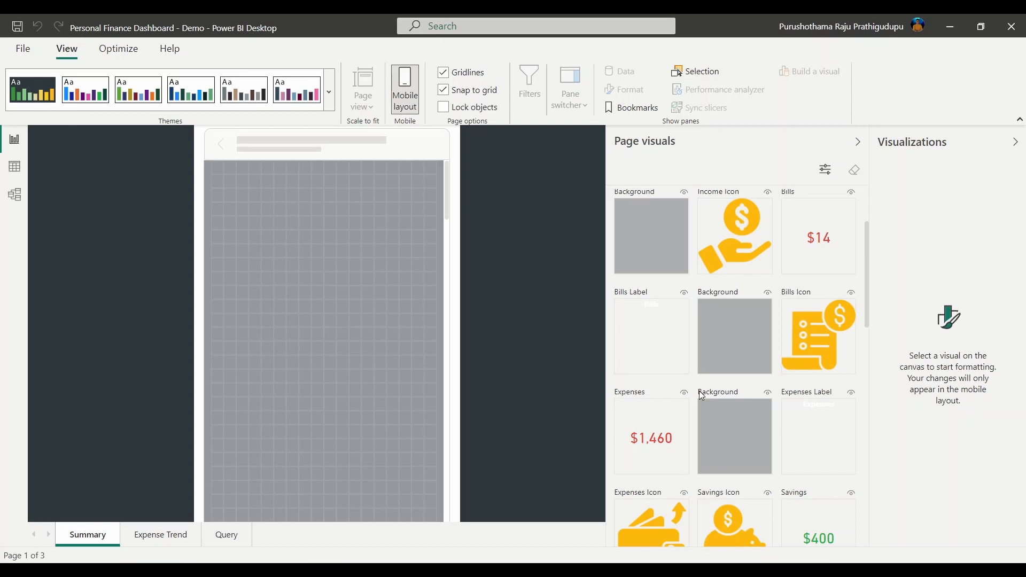
pyautogui.scroll(-3, 737, 374)
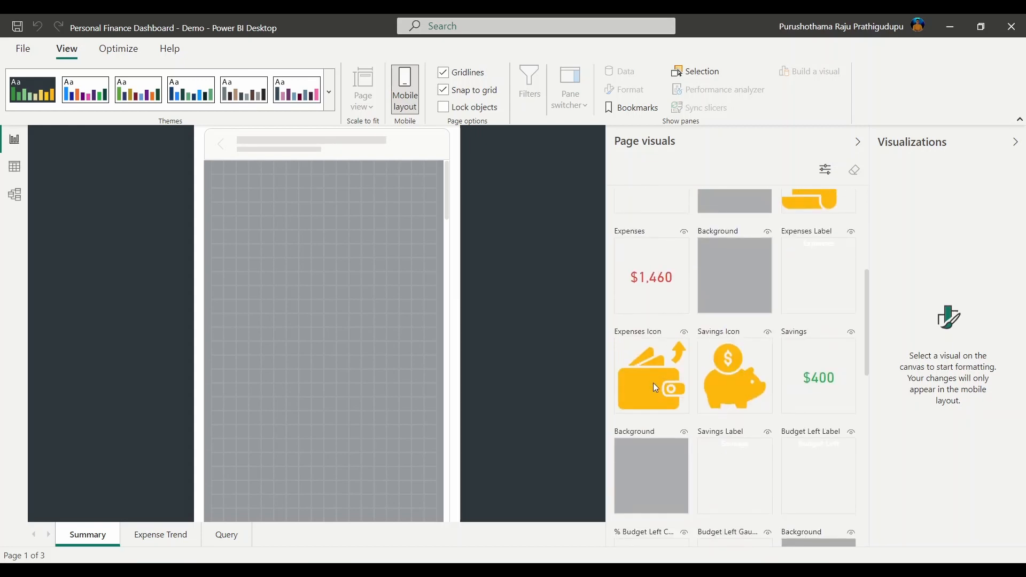
pyautogui.scroll(5, 706, 345)
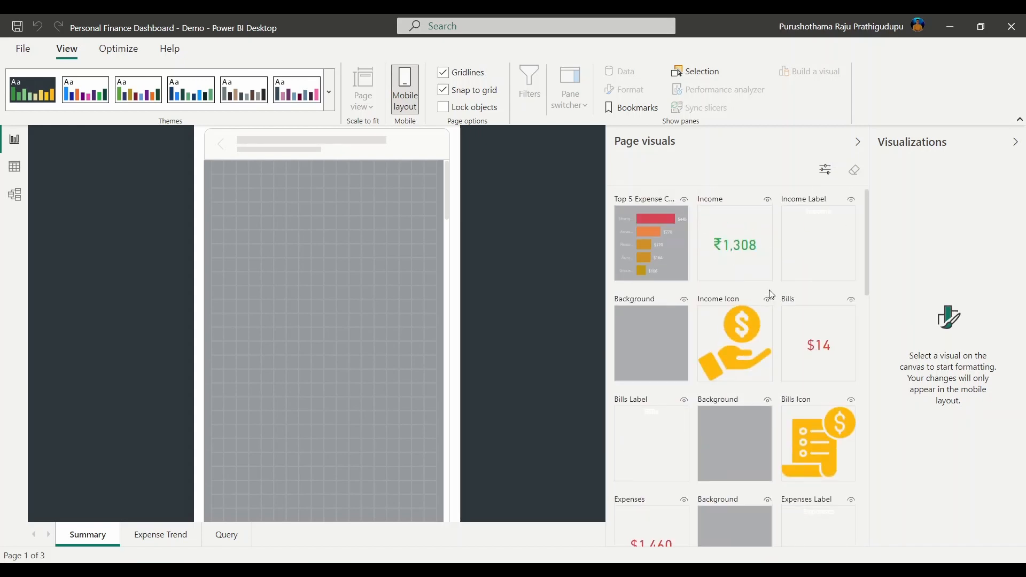
# Place the Top 5 Expense Categories chart on the phone canvas and enlarge it to show all bars
pyautogui.moveTo(656, 245); pyautogui.dragTo(281, 301)
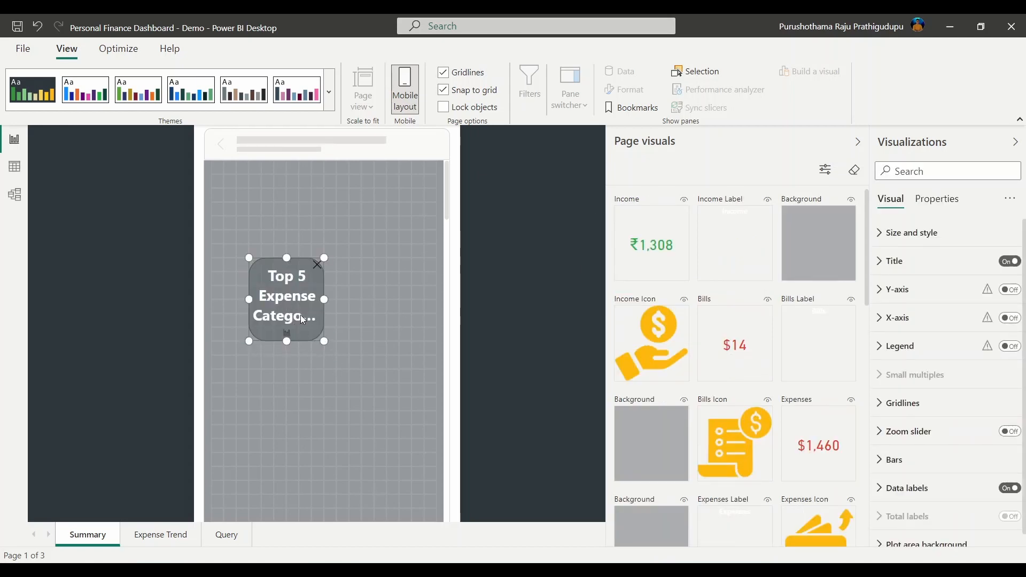
pyautogui.moveTo(324, 343); pyautogui.dragTo(402, 406)
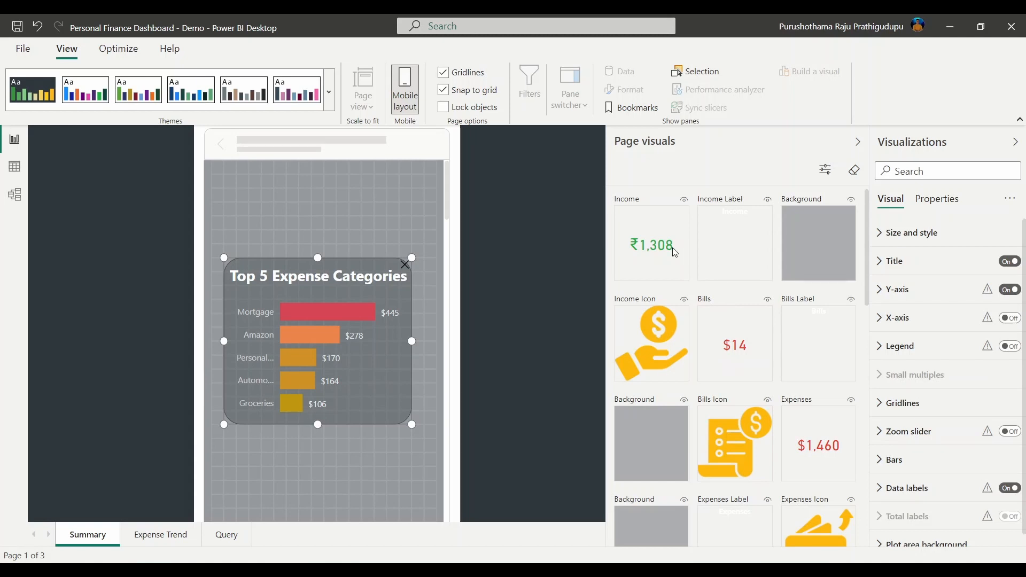
pyautogui.moveTo(616, 255); pyautogui.dragTo(267, 217)
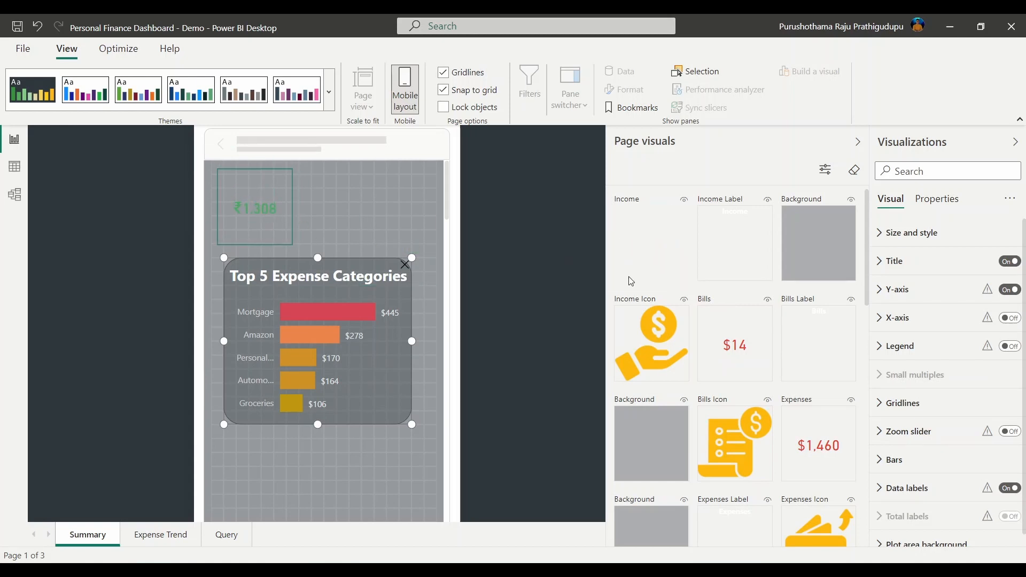
pyautogui.moveTo(654, 368); pyautogui.dragTo(352, 226)
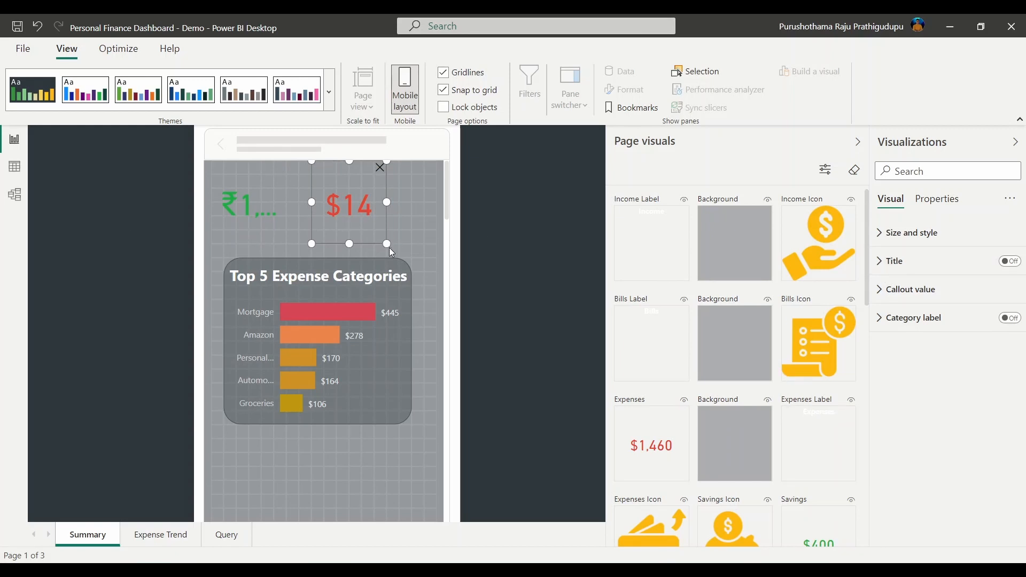
pyautogui.moveTo(387, 245); pyautogui.dragTo(374, 214)
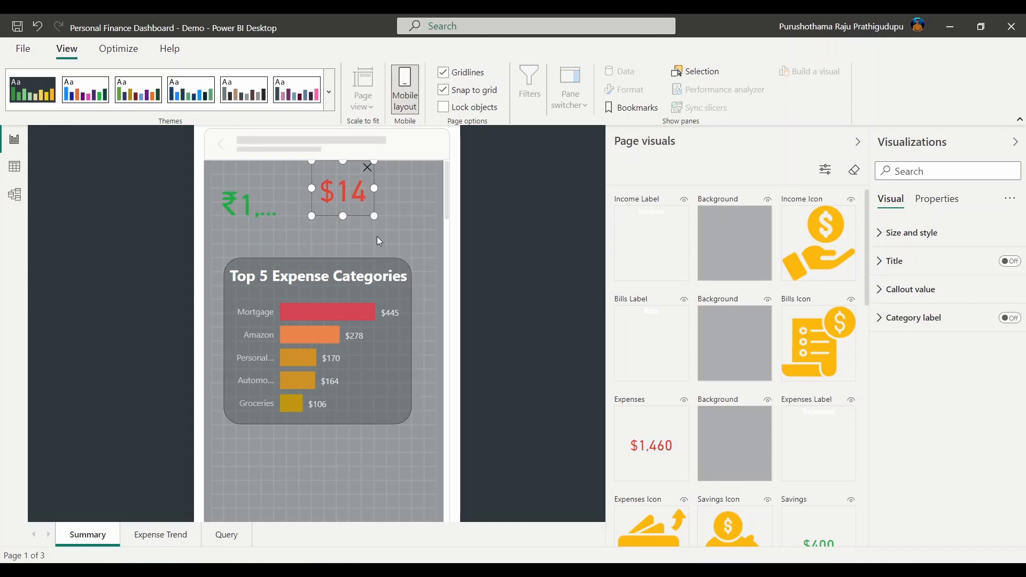
pyautogui.click(290, 249)
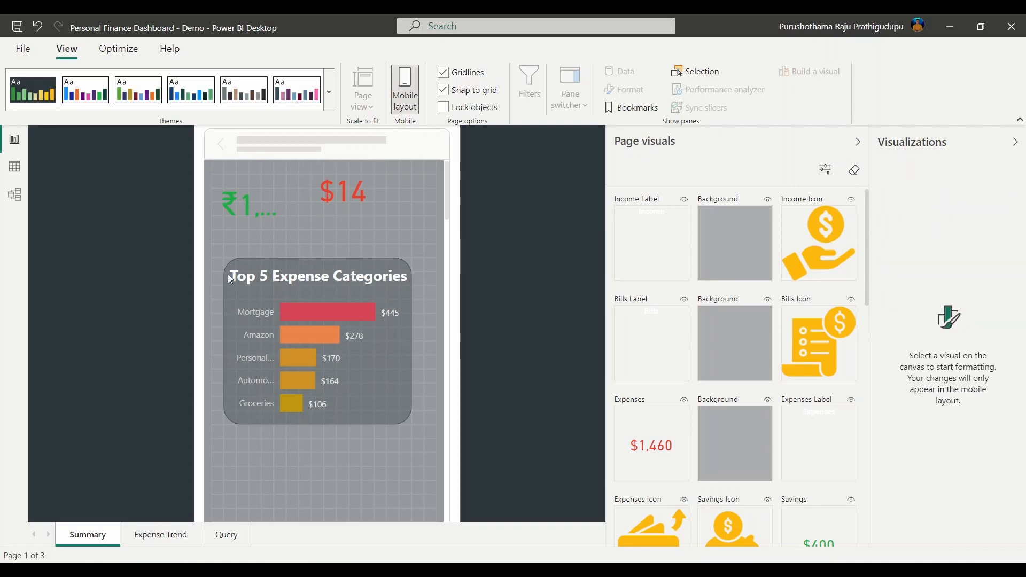
pyautogui.click(253, 206)
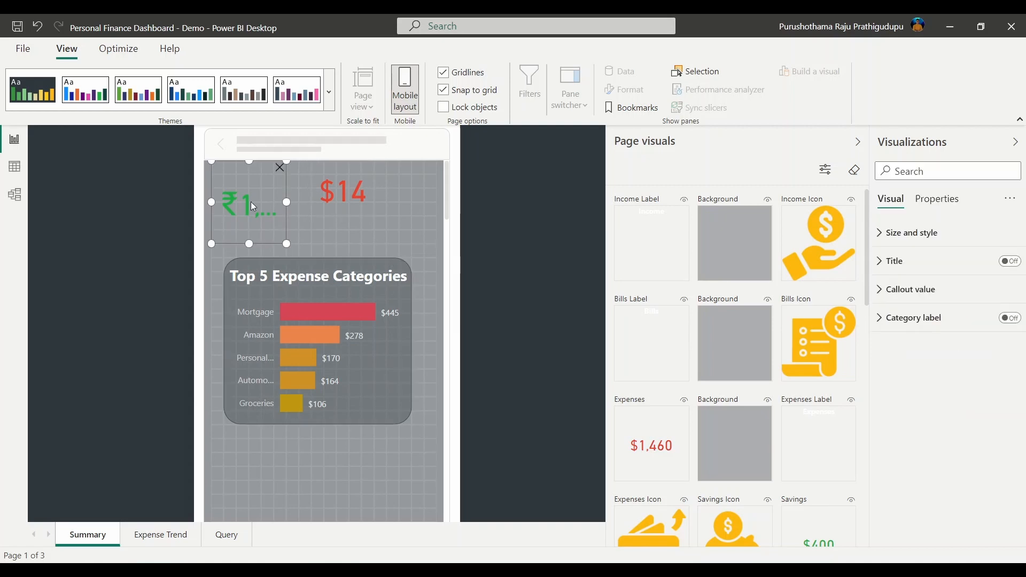
pyautogui.press('Delete')
pyautogui.click(345, 196)
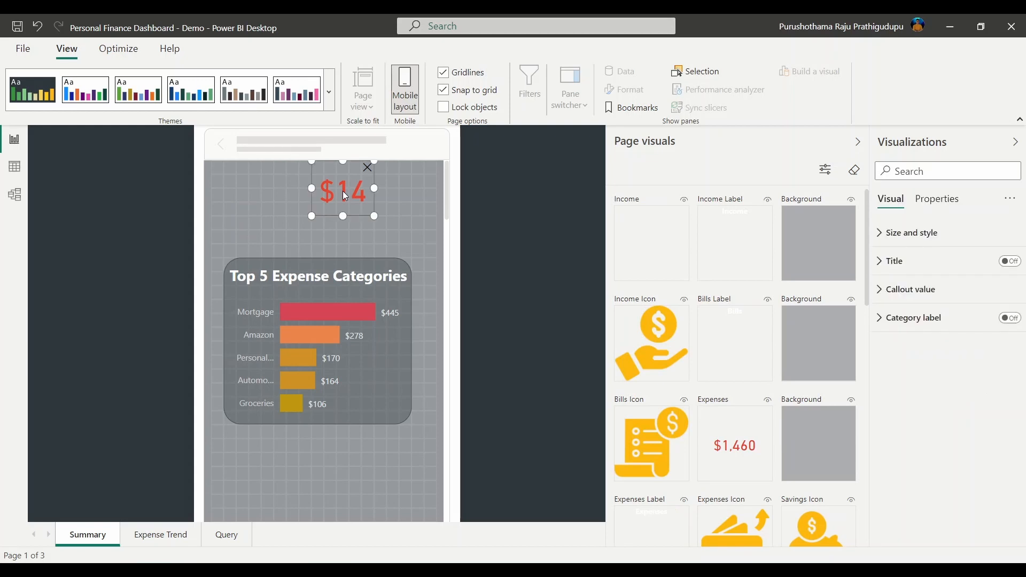
pyautogui.press('Delete')
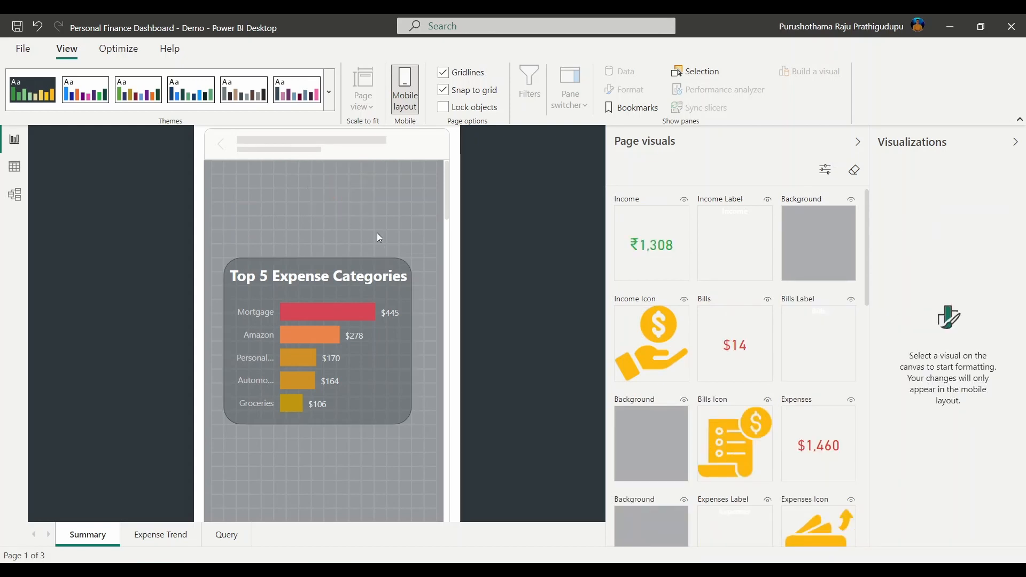